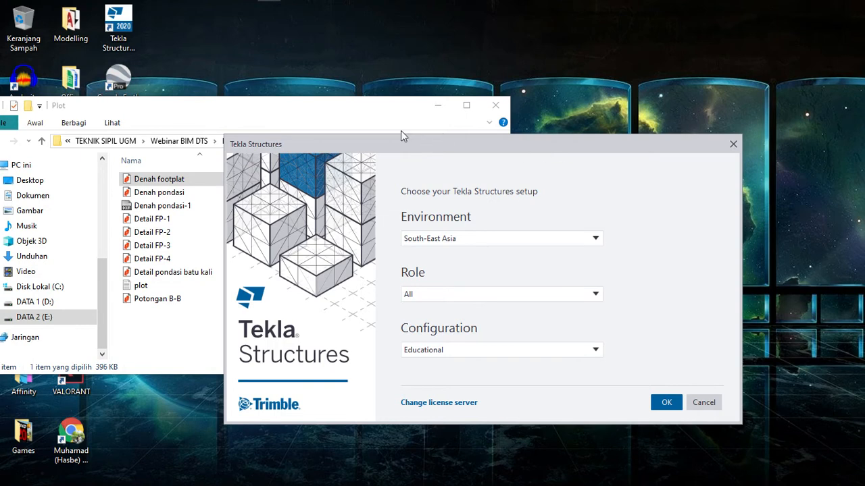
# - Minimize the Plot folder window, reposition the Tekla Structures setup dialog and choose South-East Asia as the environment
pyautogui.click(437, 106)
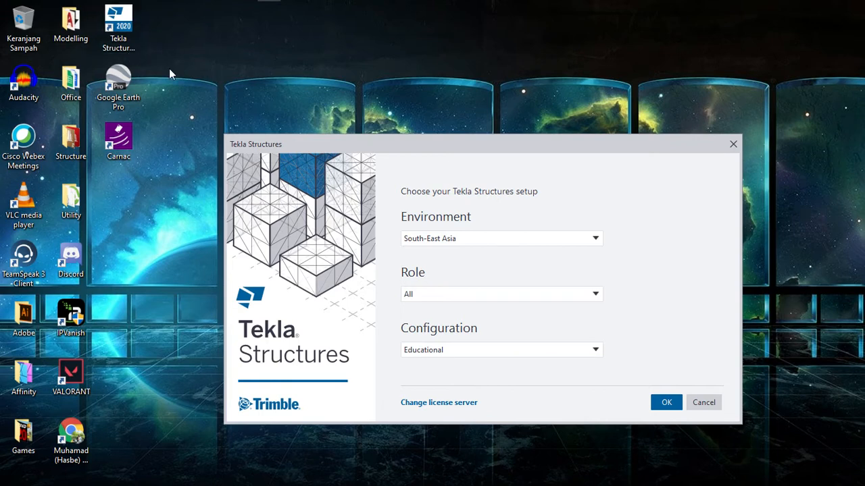
pyautogui.moveTo(459, 150); pyautogui.dragTo(437, 138)
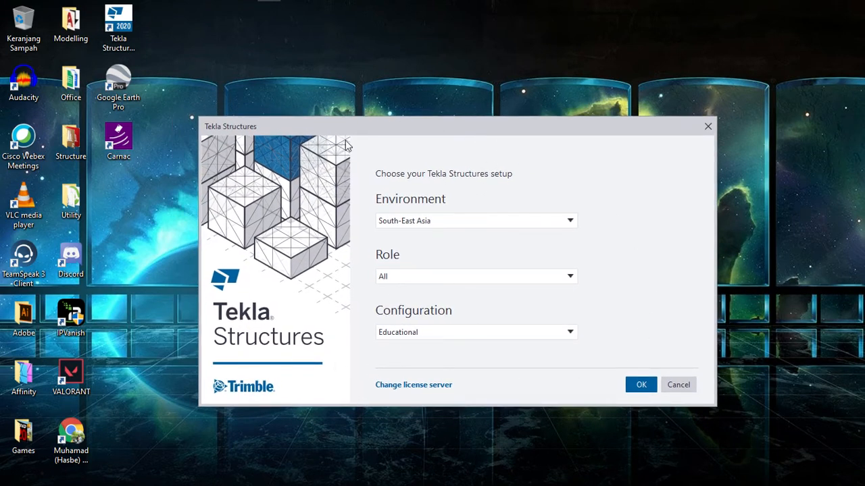
pyautogui.click(560, 225)
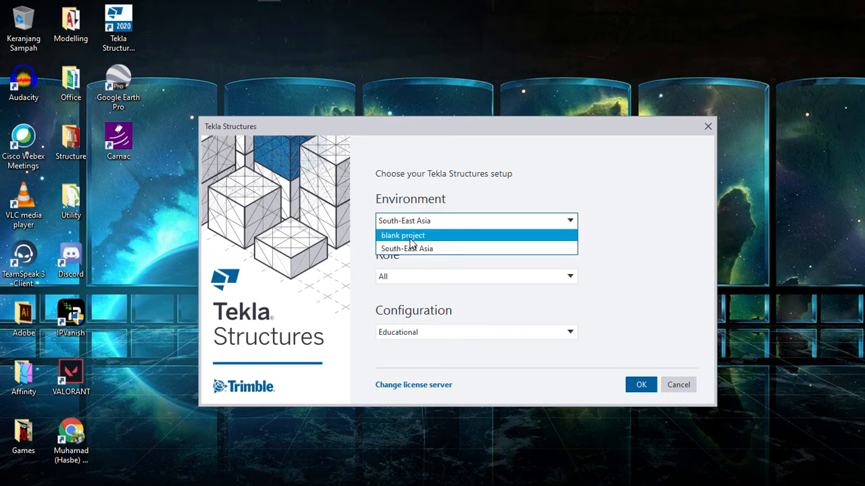
pyautogui.click(466, 223)
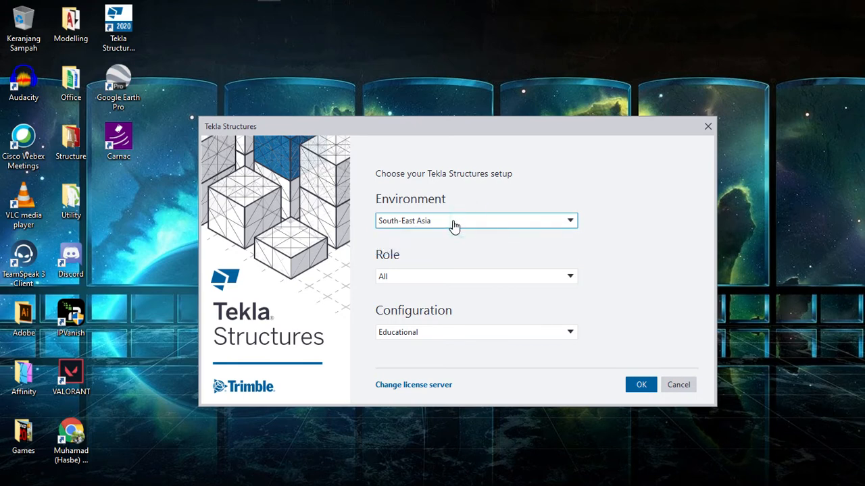
pyautogui.click(479, 229)
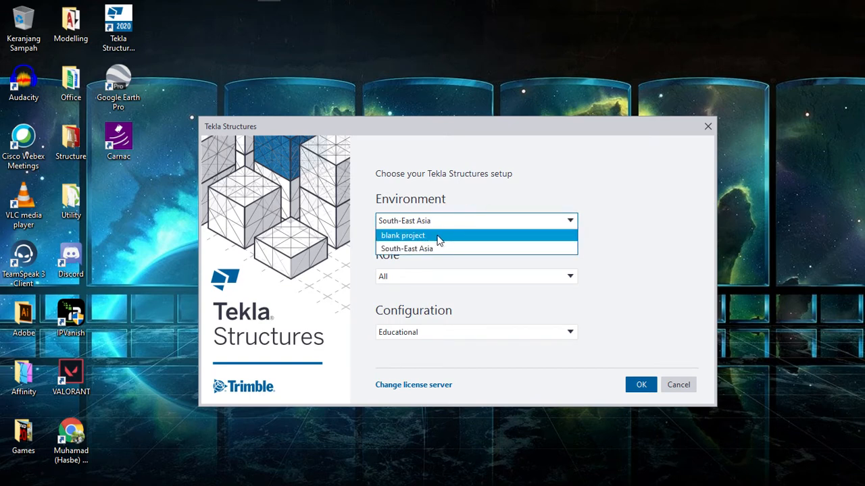
pyautogui.click(439, 237)
pyautogui.click(436, 226)
pyautogui.click(427, 248)
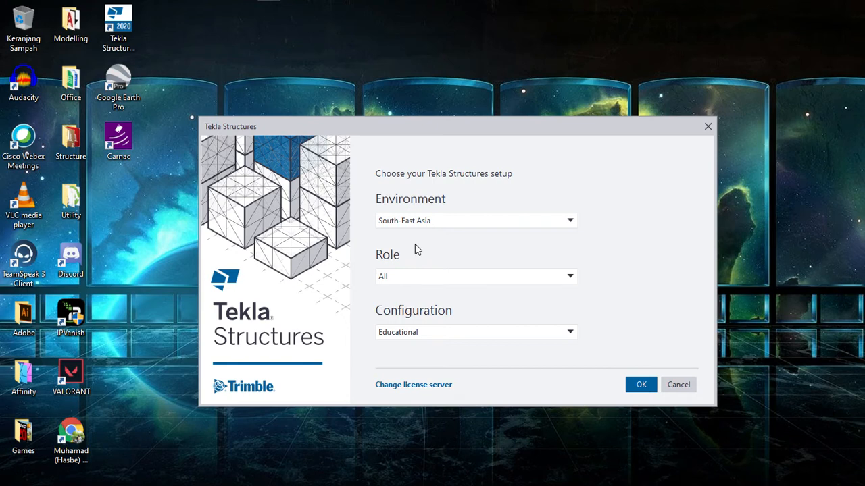
# - Choose the All role and the Educational configuration, and start Tekla Structures with this setup
pyautogui.click(482, 286)
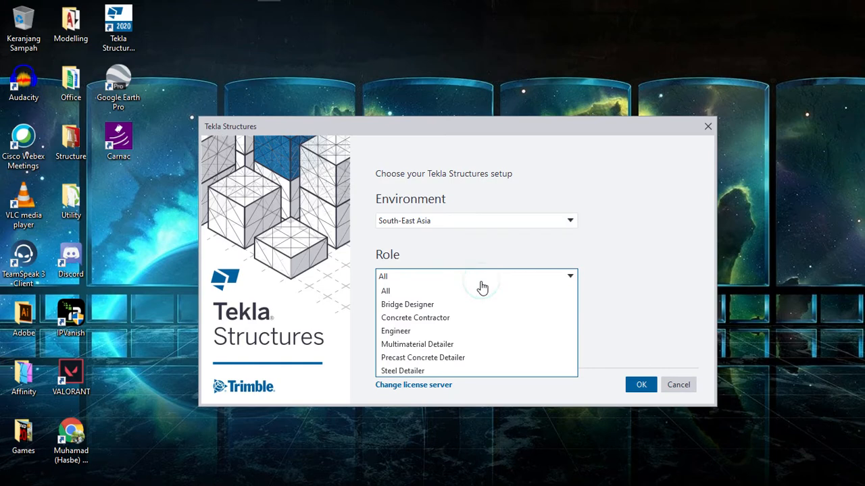
pyautogui.click(414, 291)
pyautogui.click(456, 339)
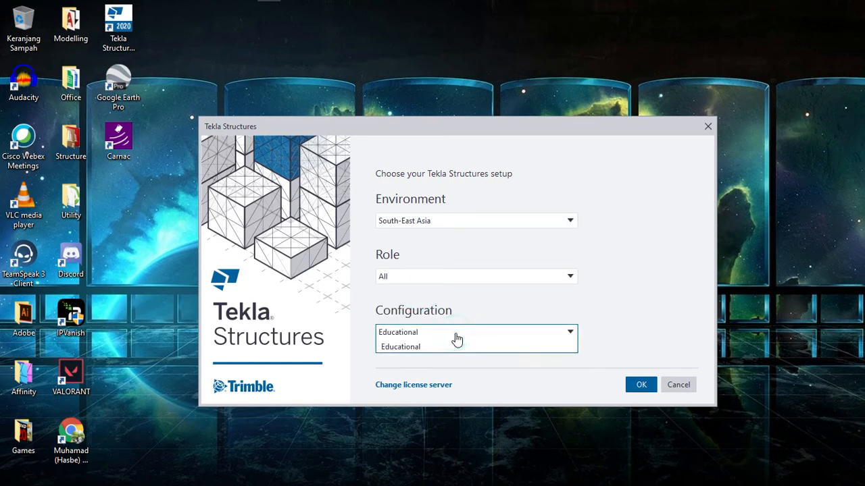
pyautogui.click(421, 349)
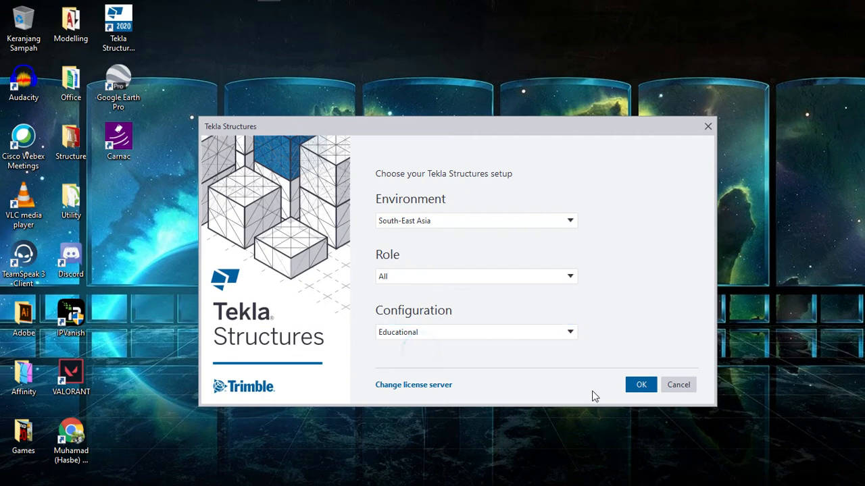
pyautogui.click(634, 389)
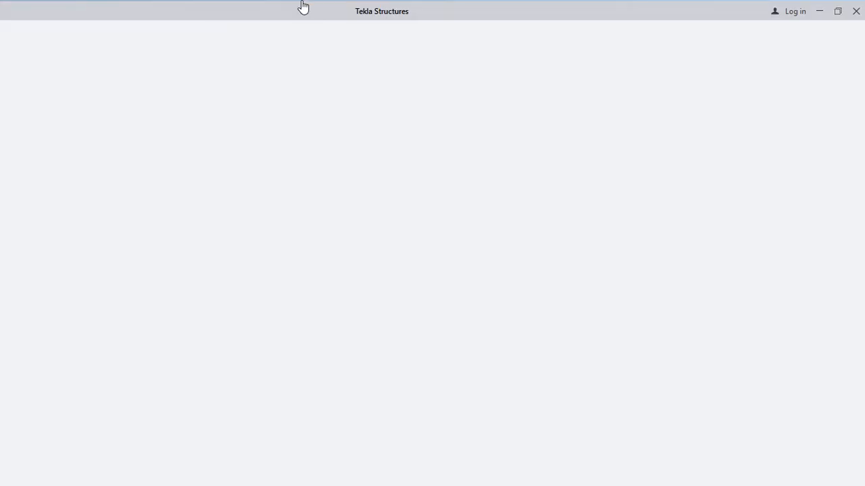
# - Switch to Nitro Pro and dismiss its crash report without sending it, letting the program relaunch
pyautogui.press('super')
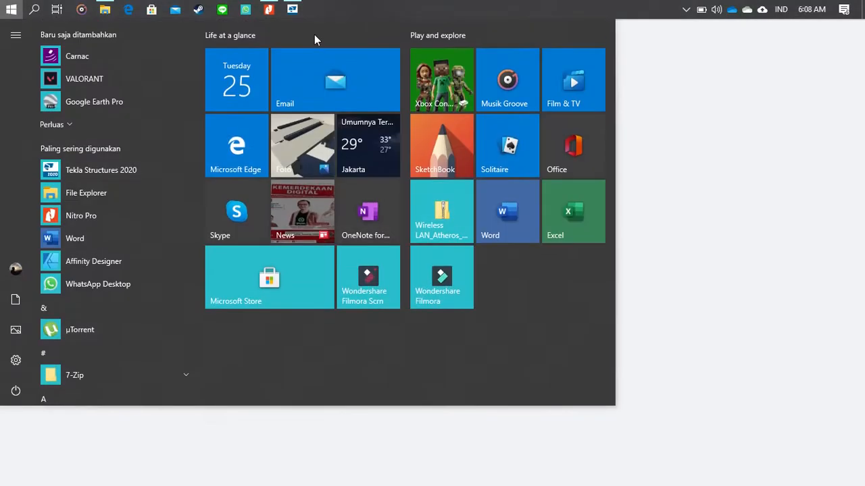
pyautogui.click(275, 4)
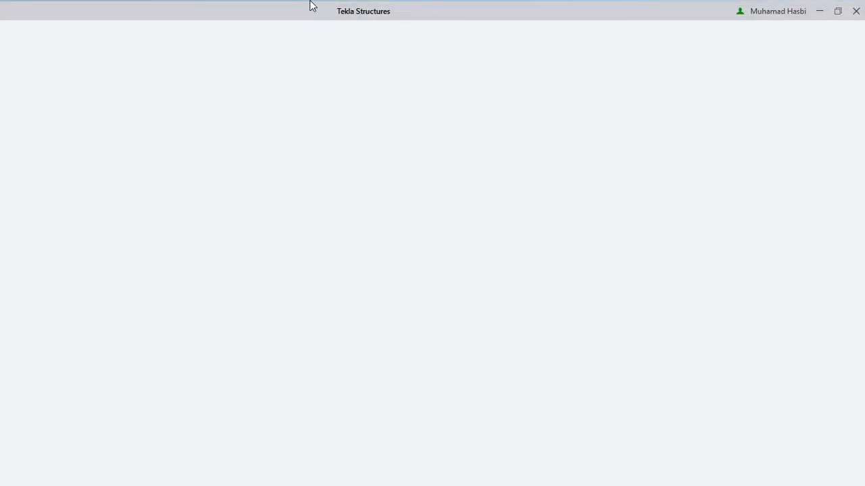
pyautogui.press('super')
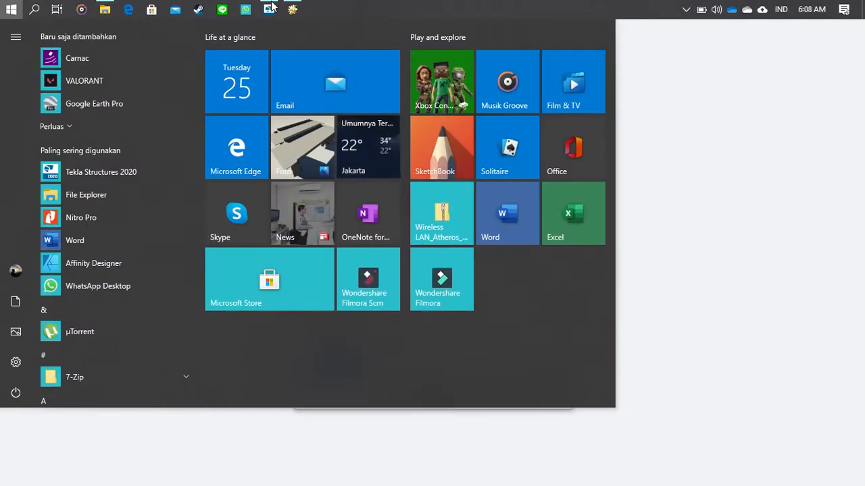
pyautogui.click(270, 8)
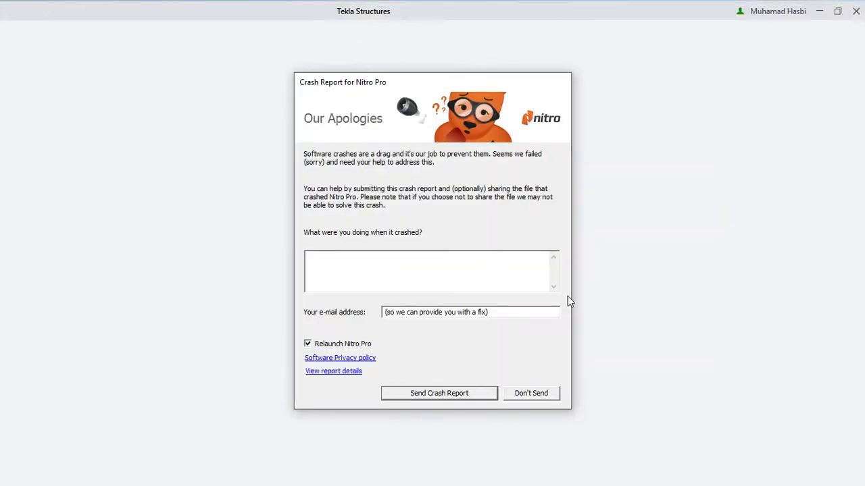
pyautogui.click(539, 396)
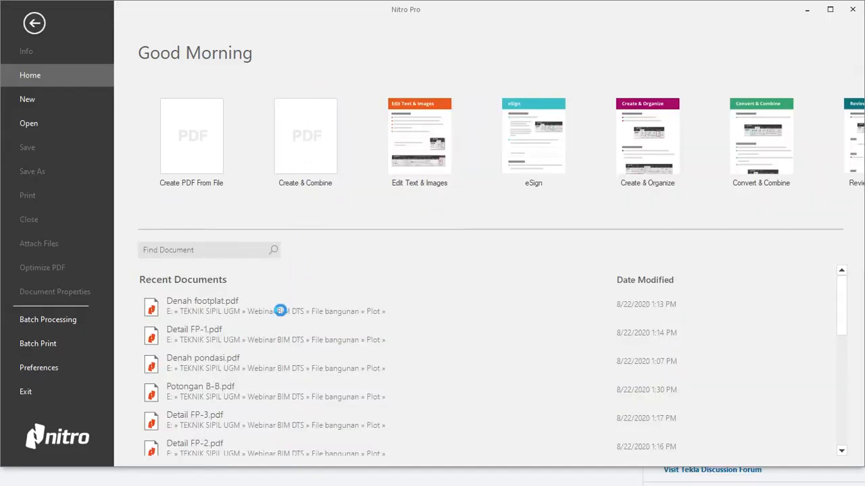
# - Open the recent document Denah footplat.pdf and examine the footing layout, grid spacings and footing size table
pyautogui.click(239, 308)
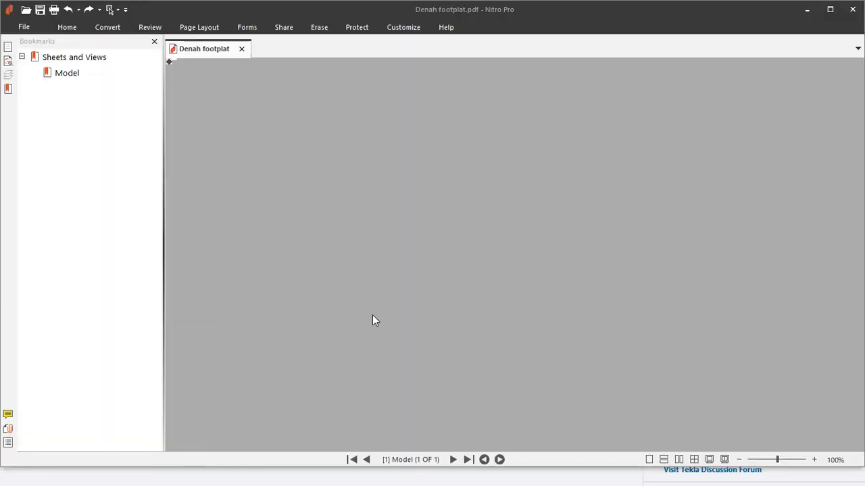
pyautogui.keyDown('ctrl'); pyautogui.scroll(-1, 383, 291); pyautogui.keyUp('ctrl')
pyautogui.scroll(4, 385, 263)
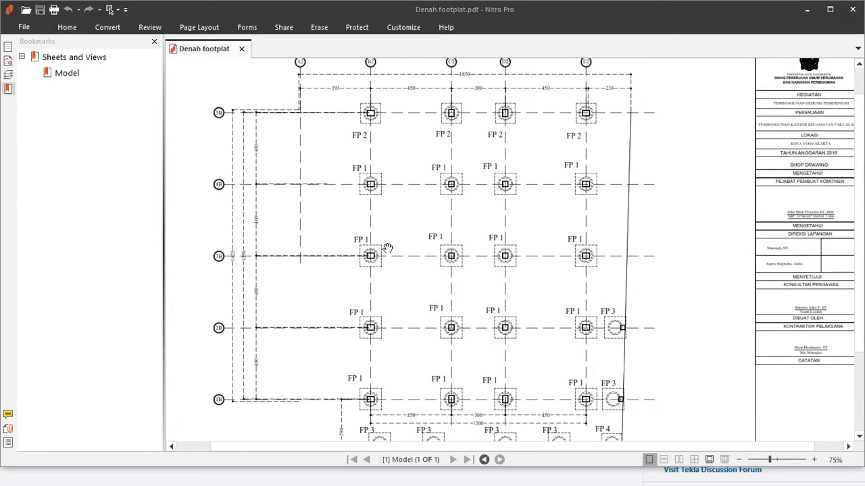
pyautogui.scroll(-1, 391, 217)
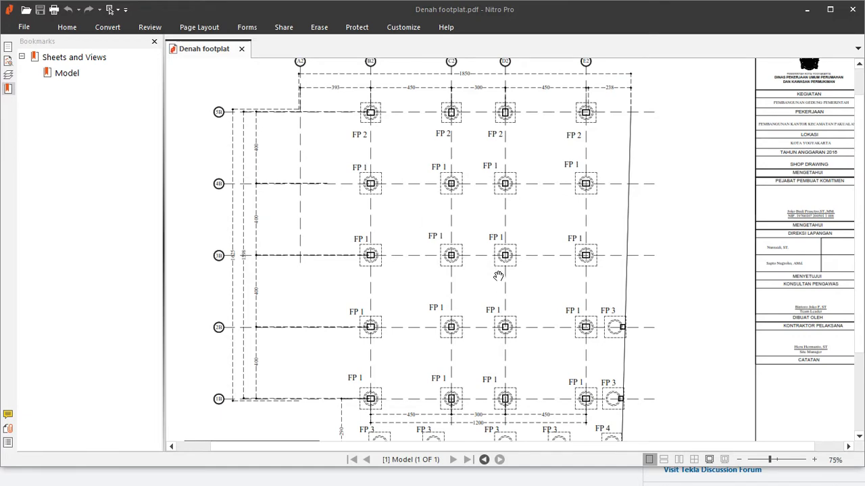
pyautogui.scroll(-1, 498, 270)
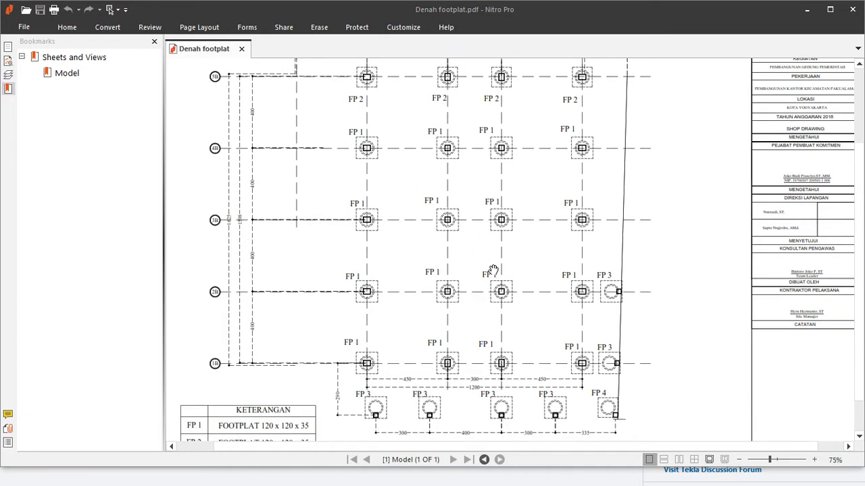
pyautogui.scroll(-3, 493, 270)
pyautogui.keyDown('ctrl'); pyautogui.scroll(2, 493, 270); pyautogui.keyUp('ctrl')
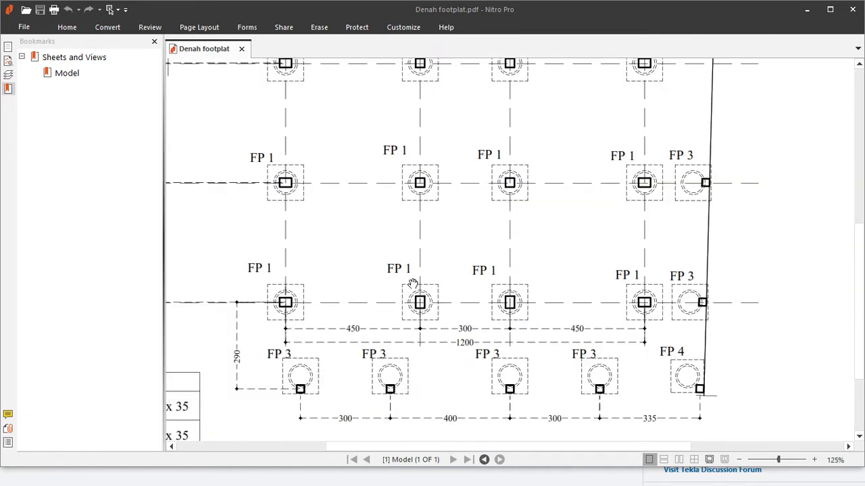
pyautogui.keyDown('ctrl'); pyautogui.scroll(-2, 444, 283); pyautogui.keyUp('ctrl')
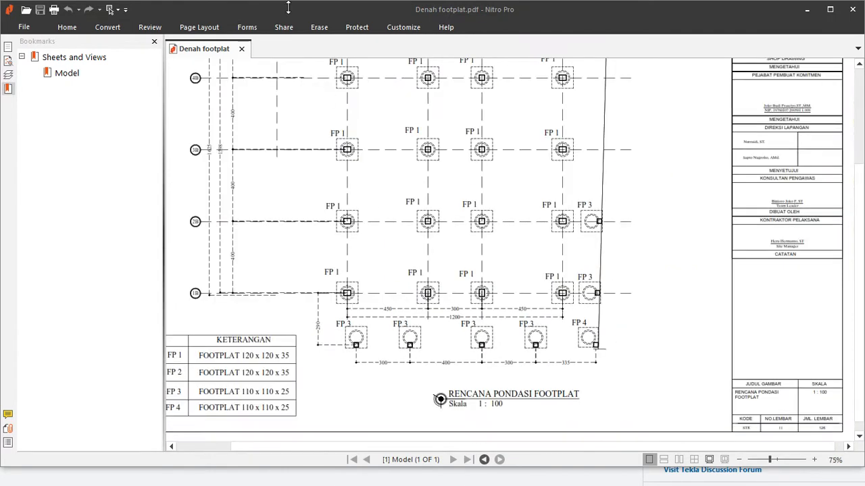
pyautogui.press('super')
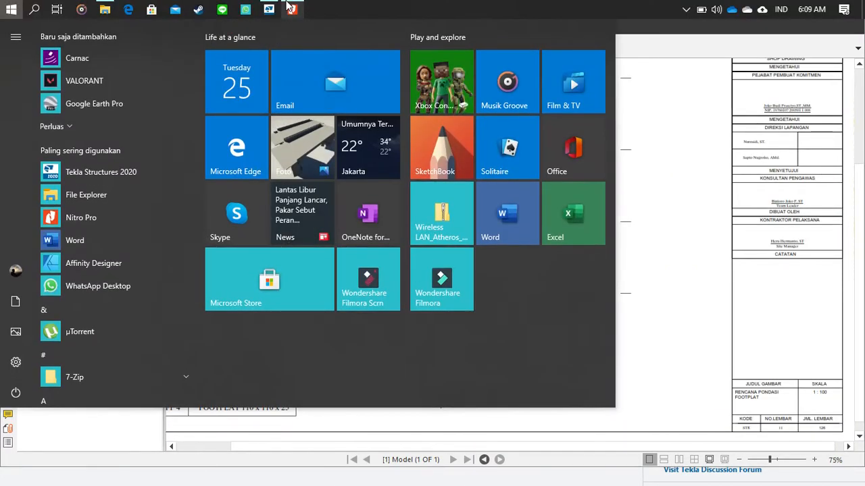
pyautogui.moveTo(291, 9)
pyautogui.click(680, 160)
pyautogui.scroll(3, 589, 212)
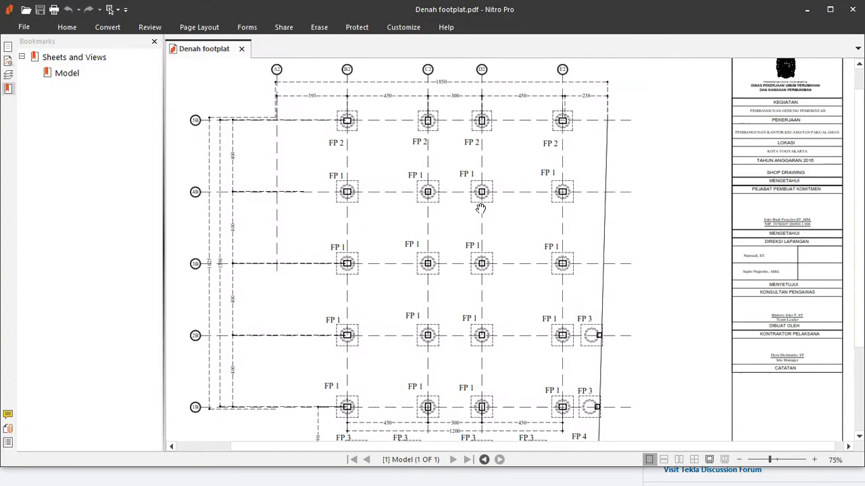
# - Switch back to Tekla Structures and create a new single-user model named Pelatihan Tekla DTS from the Blank template
pyautogui.press('super')
pyautogui.click(268, 10)
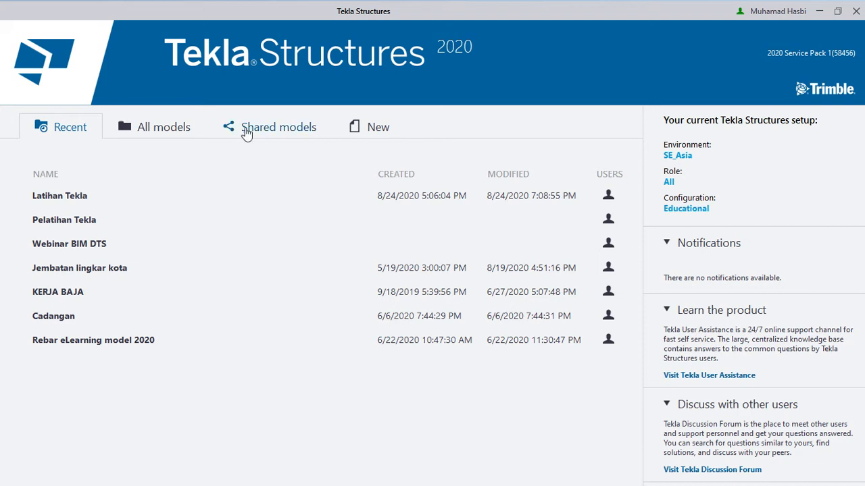
pyautogui.click(373, 129)
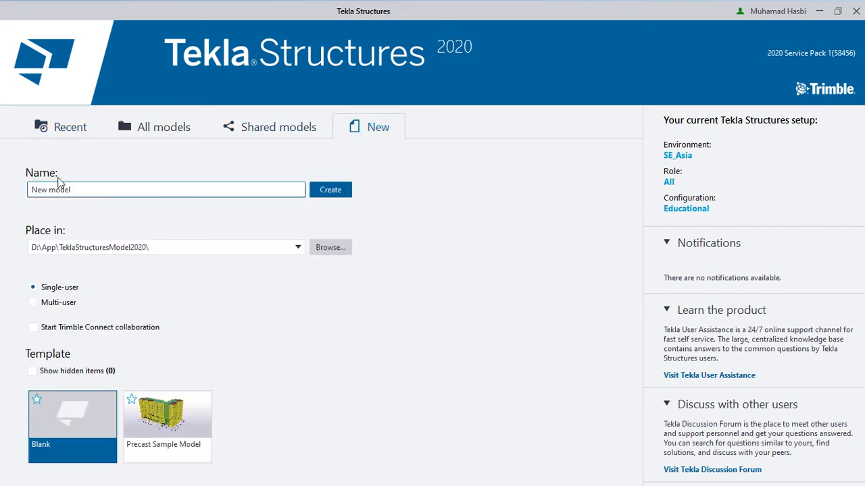
pyautogui.moveTo(95, 186); pyautogui.dragTo(0, 189)
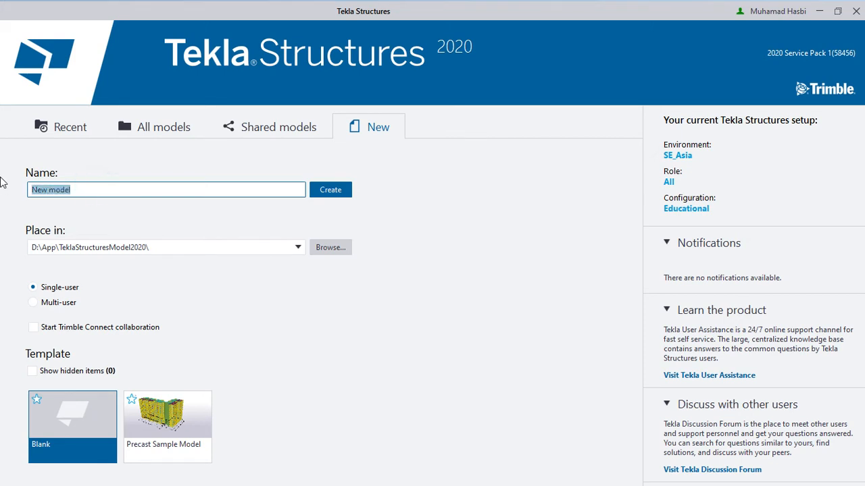
pyautogui.write('Wo')
pyautogui.press('BackSpace')
pyautogui.press('BackSpace')
pyautogui.write('Pelatihan ')
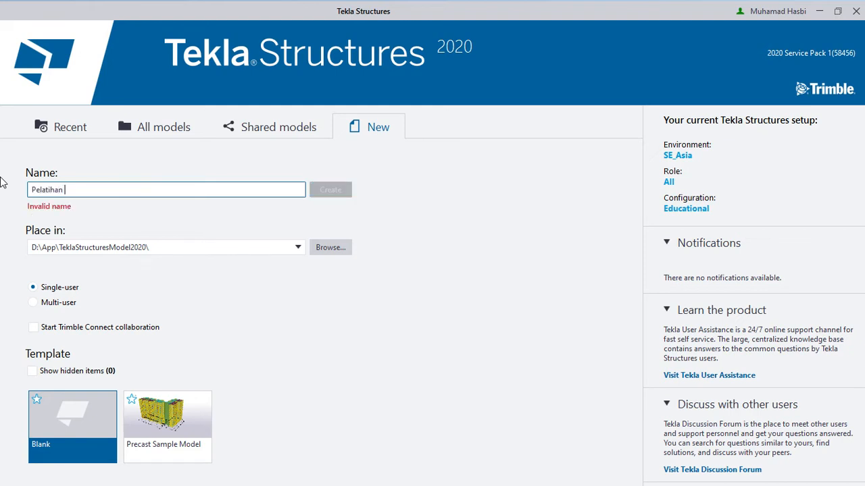
pyautogui.write('Tekla DTS')
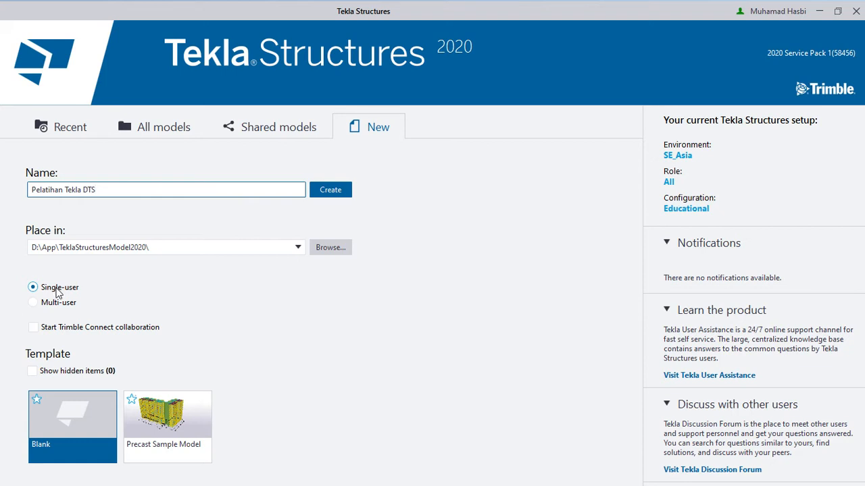
pyautogui.click(332, 191)
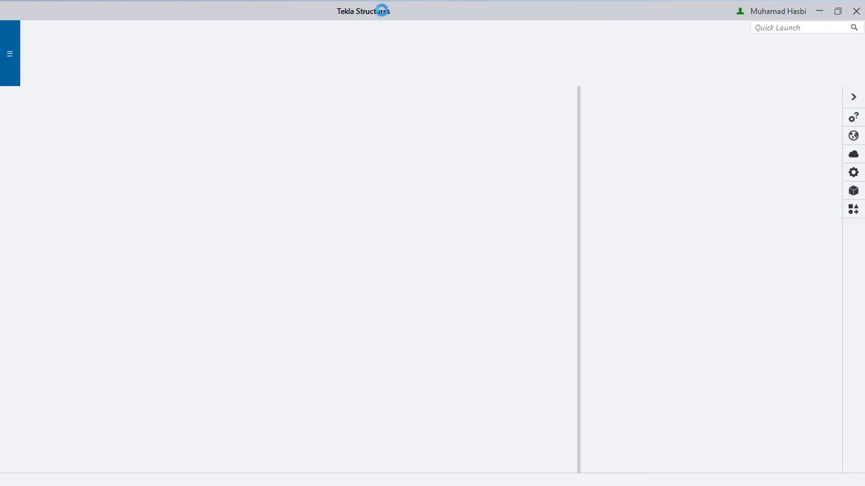
# - Open Denah pondasi.pdf from the Plot folder in File Explorer, and return to Tekla Structures
pyautogui.press('super')
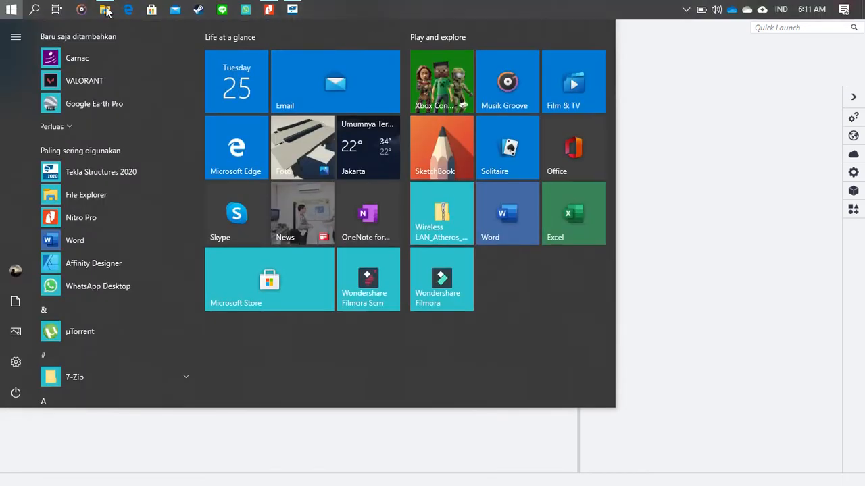
pyautogui.click(102, 15)
pyautogui.doubleClick(187, 194)
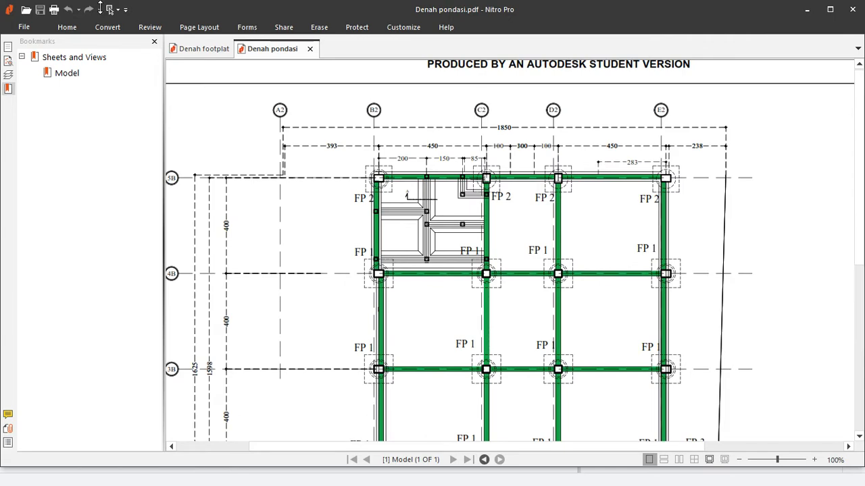
pyautogui.press('alt')
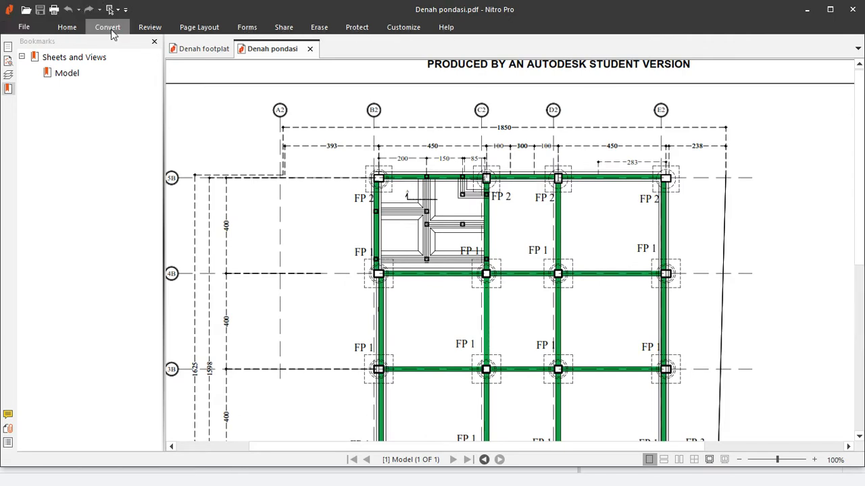
pyautogui.press('super')
pyautogui.click(105, 14)
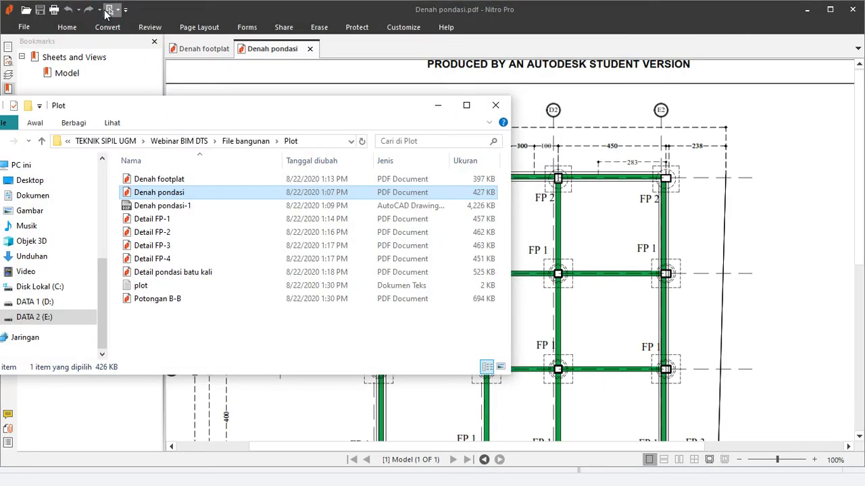
pyautogui.click(616, 202)
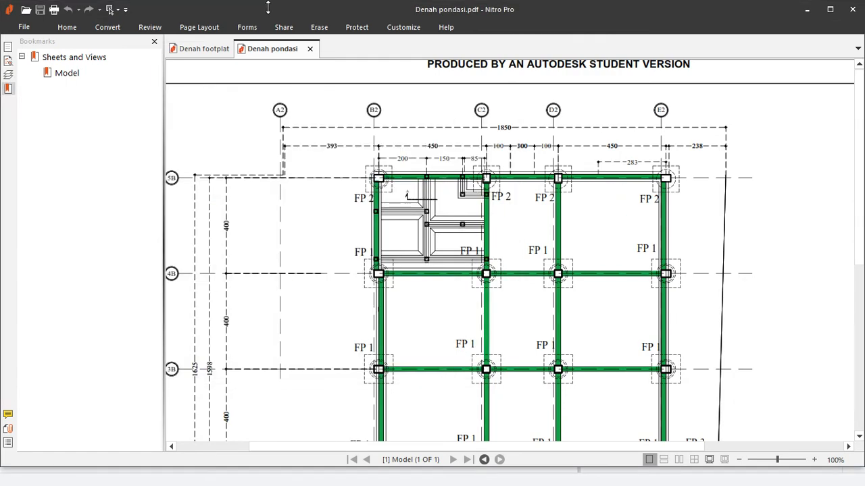
pyautogui.press('super')
pyautogui.click(294, 7)
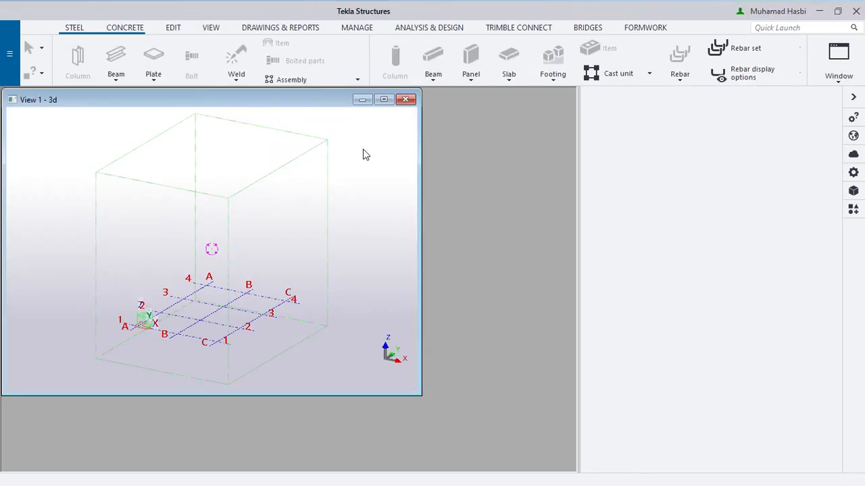
# - Agree to save the new model under the educational license, and maximize the 3D view
pyautogui.press('F10')
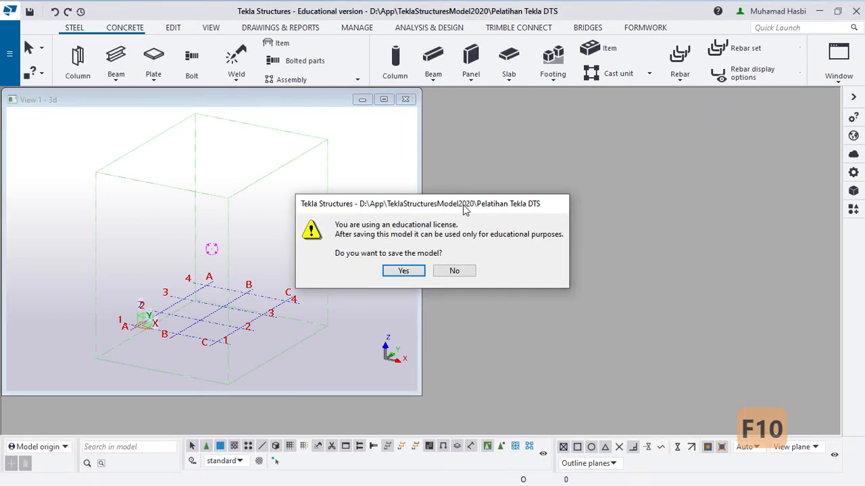
pyautogui.moveTo(464, 209); pyautogui.dragTo(483, 173)
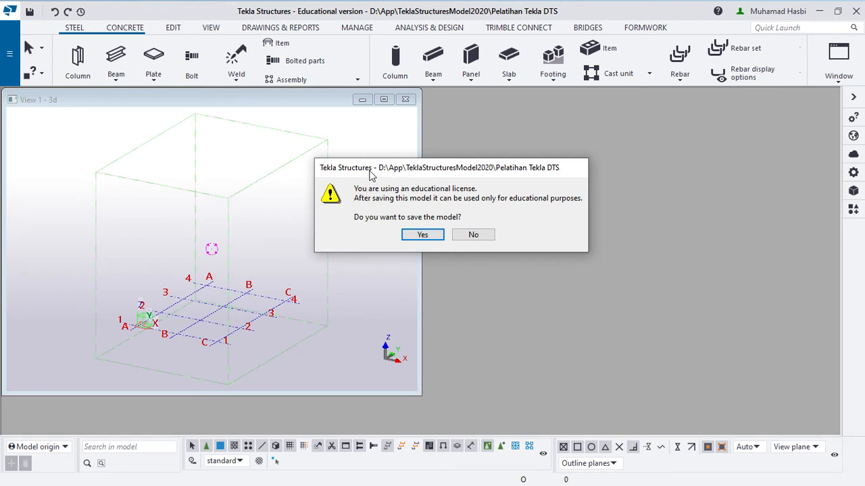
pyautogui.moveTo(371, 175); pyautogui.dragTo(370, 189)
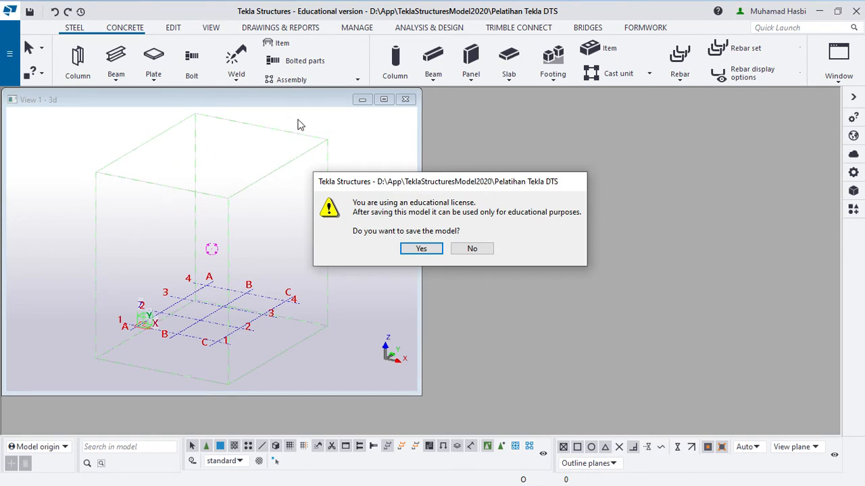
pyautogui.moveTo(414, 182); pyautogui.dragTo(508, 175)
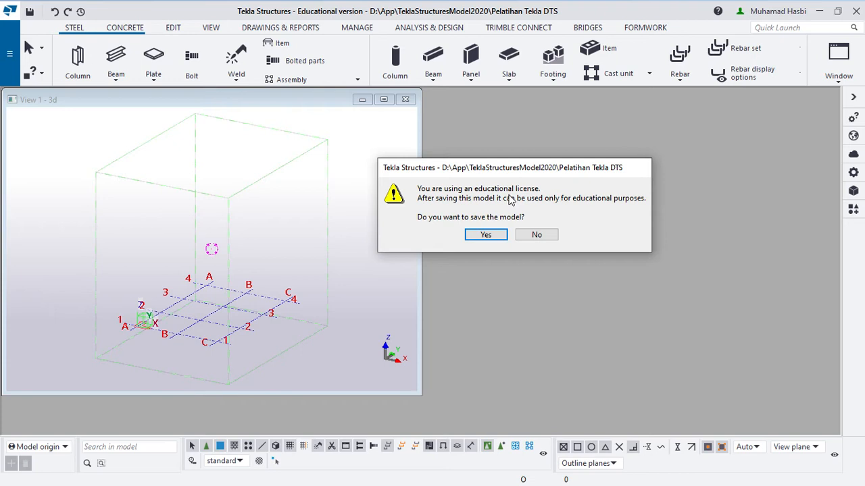
pyautogui.click(486, 235)
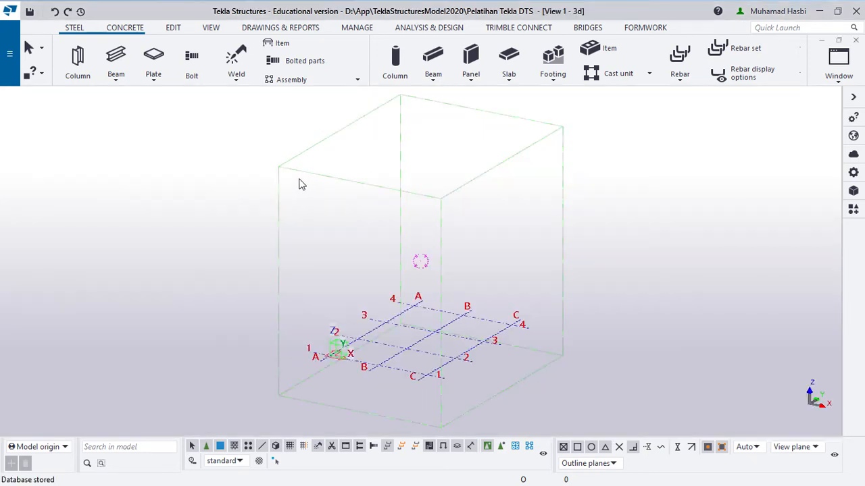
pyautogui.scroll(4, 388, 277)
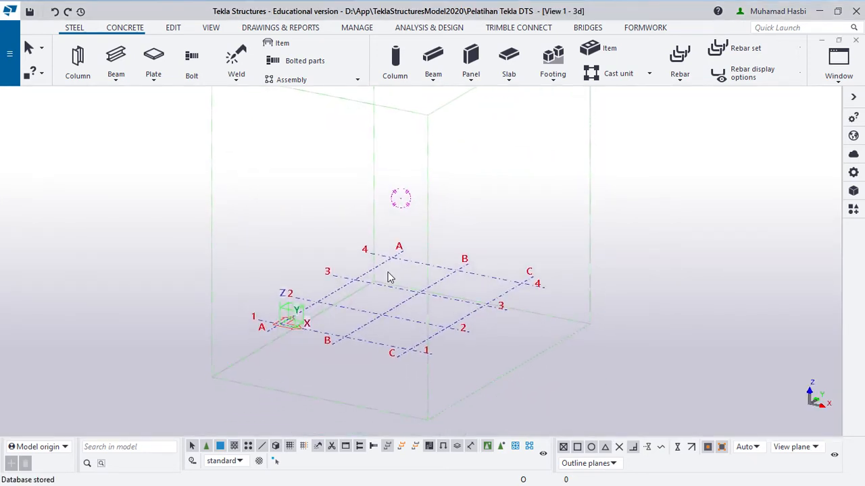
pyautogui.keyDown('ctrl'); pyautogui.moveTo(377, 269); pyautogui.dragTo(403, 300, button='middle'); pyautogui.keyUp('ctrl')
pyautogui.moveTo(468, 326); pyautogui.dragTo(432, 262, button='middle')
pyautogui.scroll(-2, 397, 226)
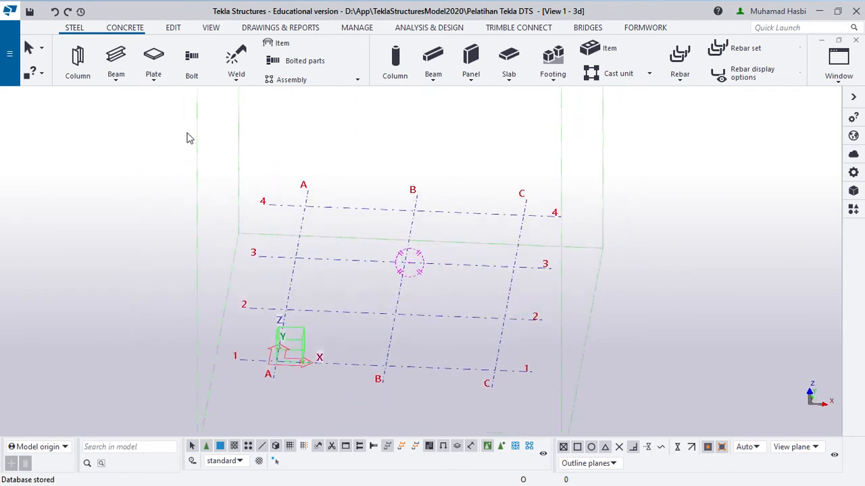
# - Open the project properties and set the project number to DTS 01 and the name to Pelatihan Tekla
pyautogui.click(4, 59)
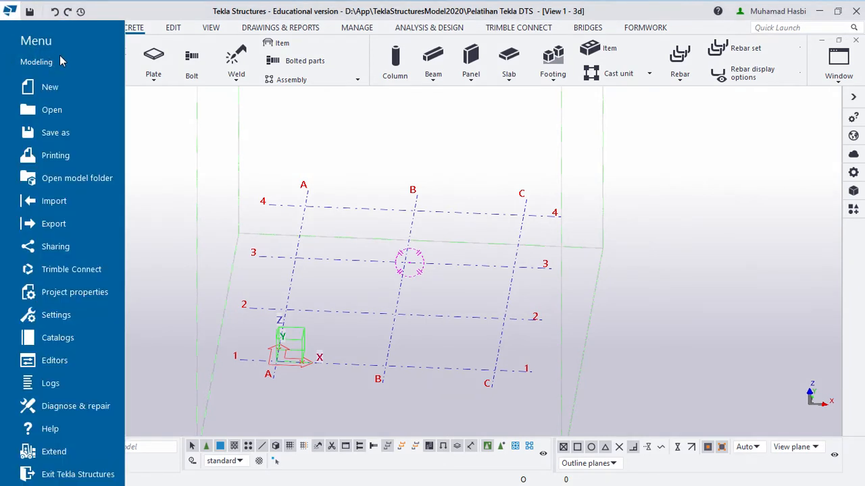
pyautogui.click(90, 289)
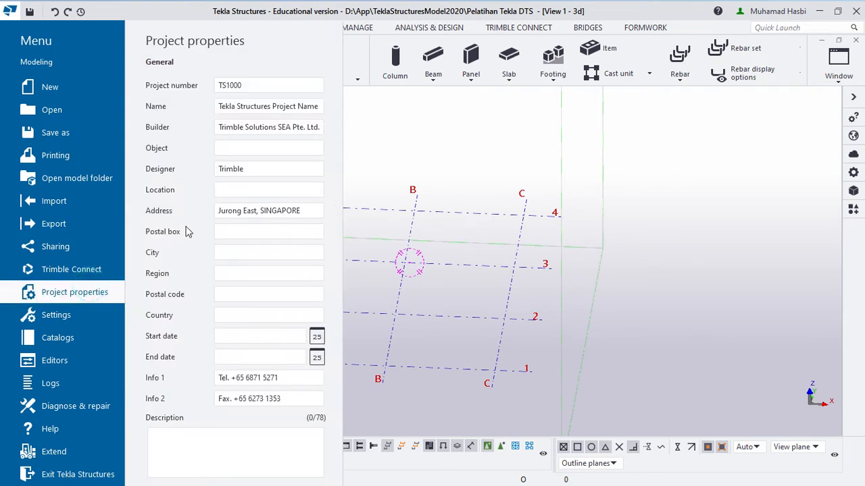
pyautogui.doubleClick(260, 86)
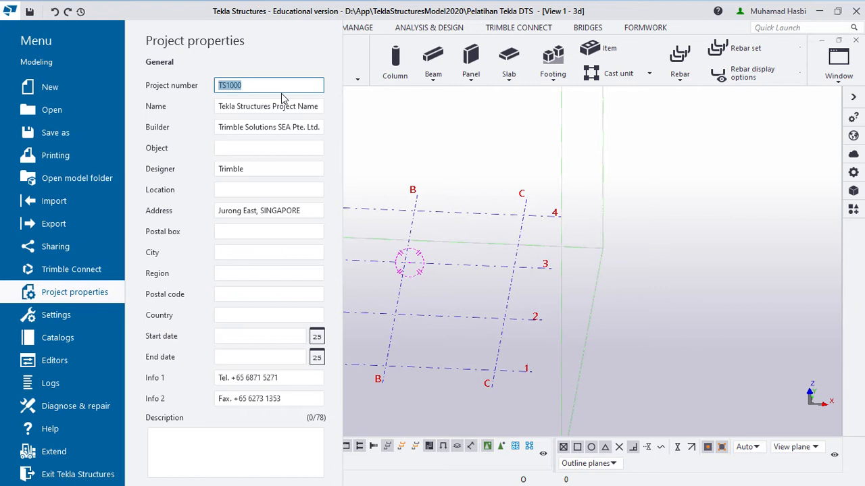
pyautogui.write('DTS')
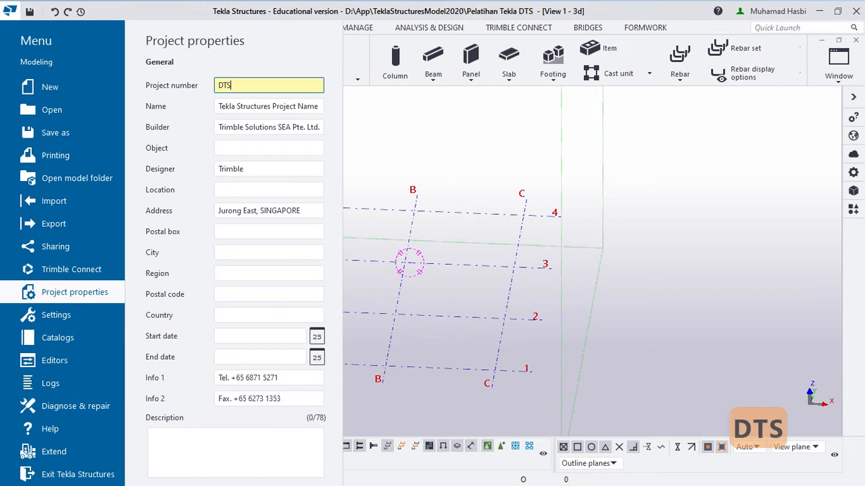
pyautogui.write(' 01')
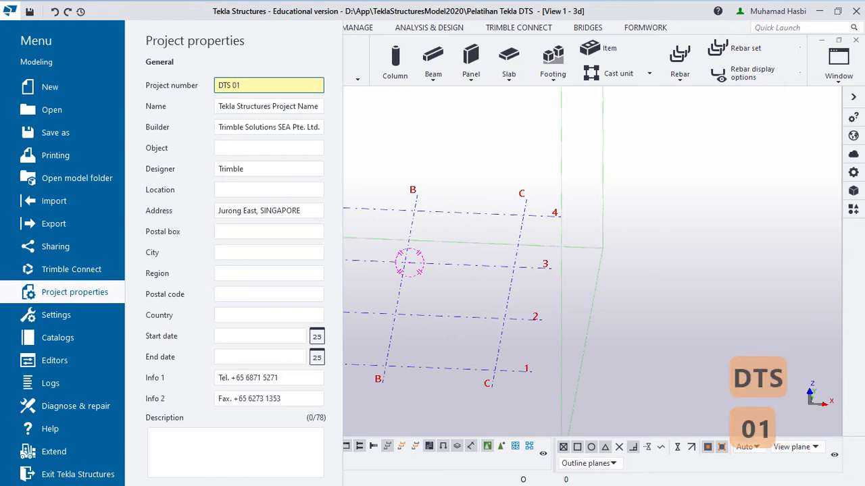
pyautogui.press('Tab')
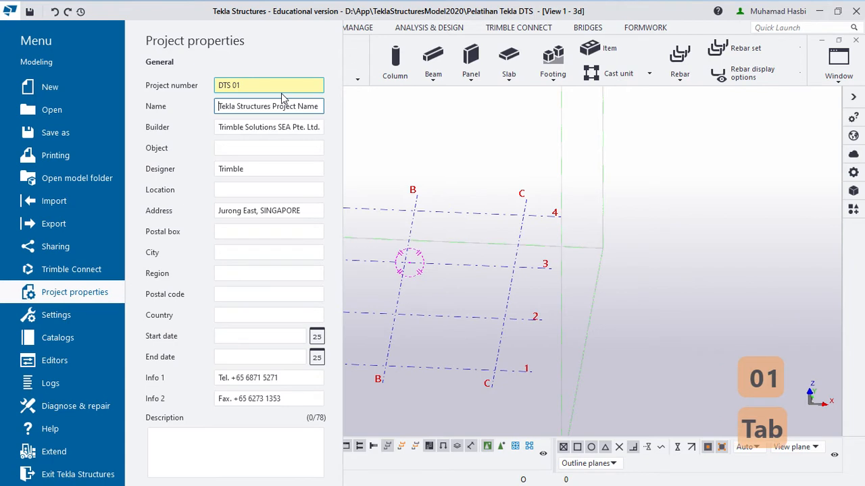
pyautogui.hotkey('ctrl', 'a')
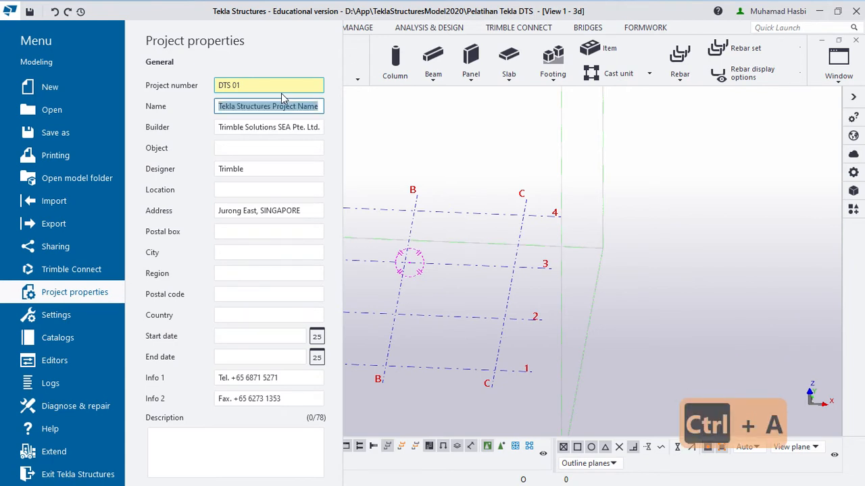
pyautogui.write('Pelatihan T')
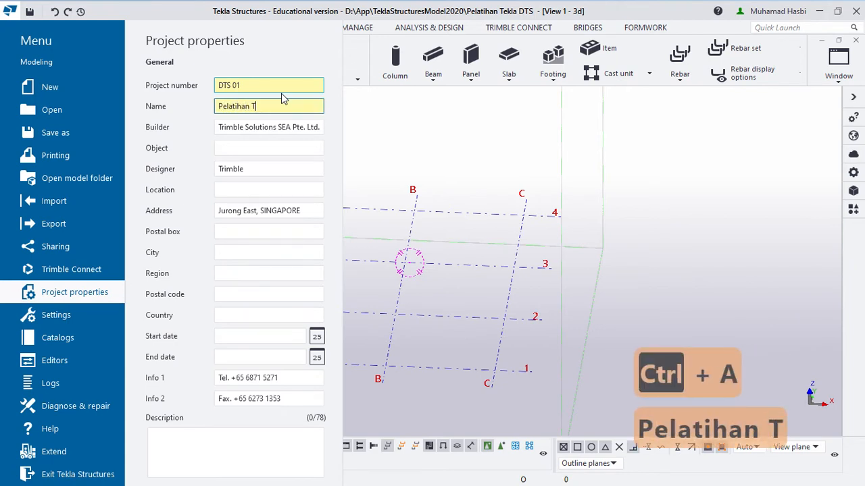
pyautogui.write('ekla')
# - Set the project's builder to DTS UGM
pyautogui.press('Tab')
pyautogui.hotkey('ctrl', 'a')
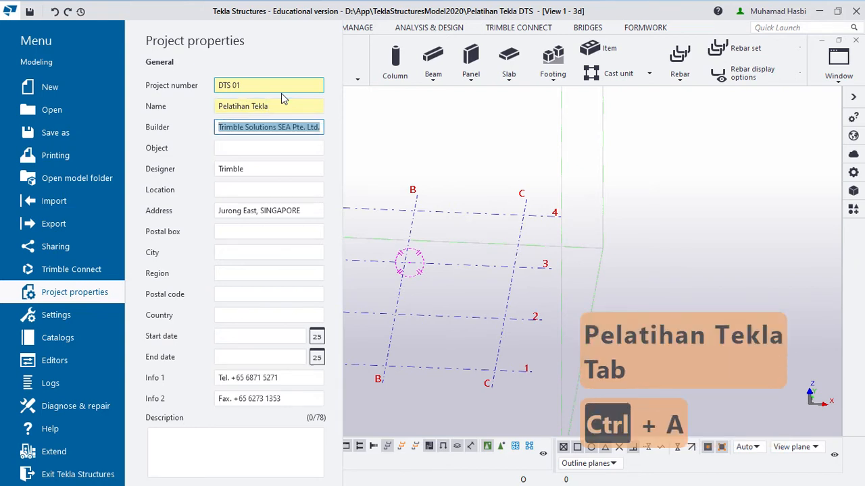
pyautogui.write('DTS UG<M')
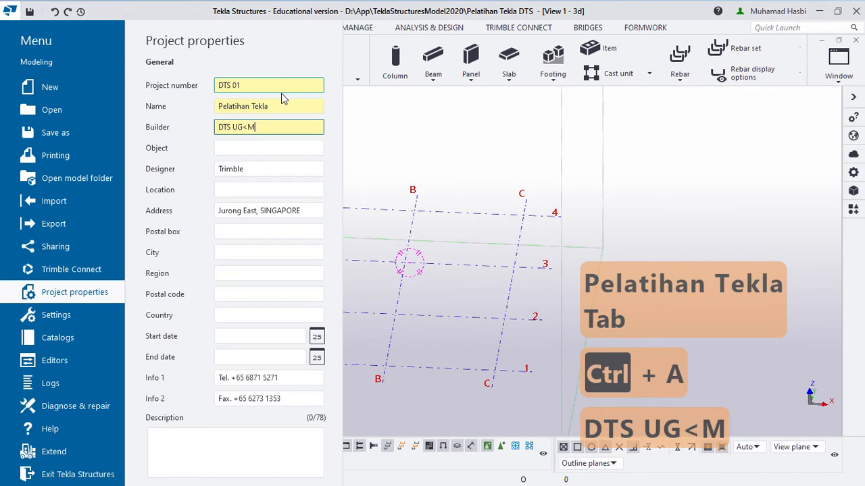
pyautogui.press('Insert')
pyautogui.press('Insert')
pyautogui.press('BackSpace')
pyautogui.press('BackSpace')
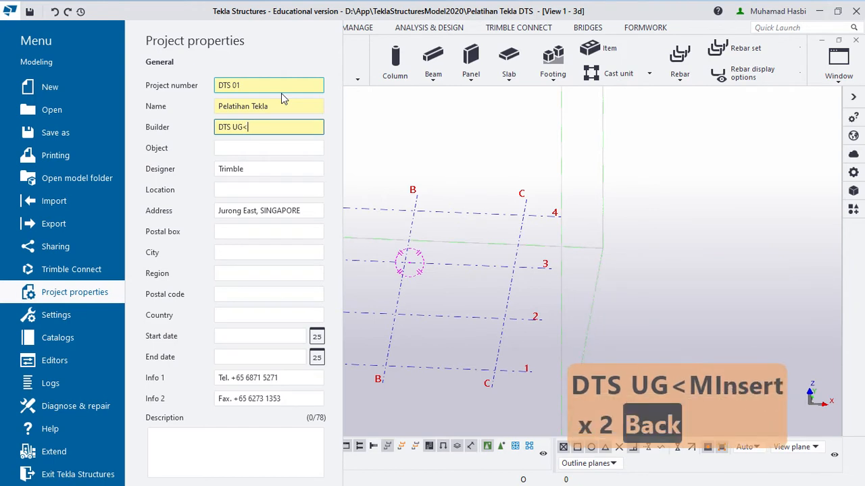
pyautogui.write('M')
# - Enter the designer's name and the location Yogyakarta in the project properties, and return to the model view
pyautogui.press('Tab')
pyautogui.press('Tab')
pyautogui.hotkey('ctrl', 'a')
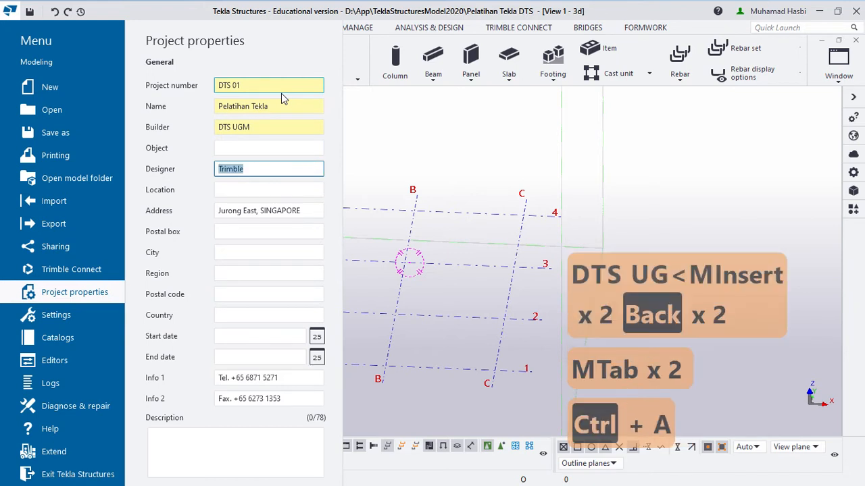
pyautogui.write('Hasbi')
pyautogui.press('Tab')
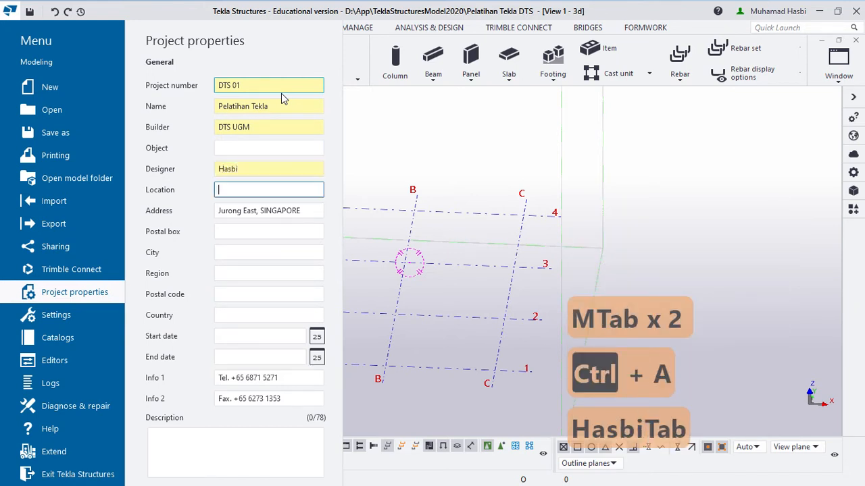
pyautogui.write('Youg')
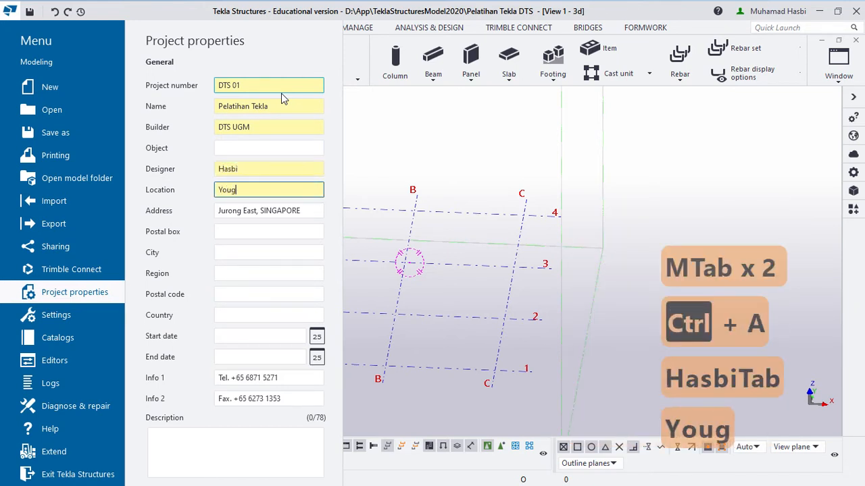
pyautogui.press('BackSpace')
pyautogui.press('BackSpace')
pyautogui.write('gyakarta')
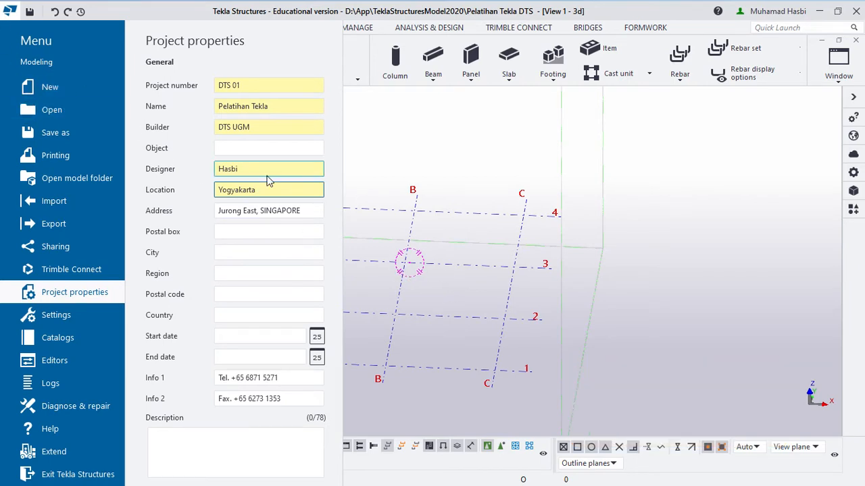
pyautogui.click(593, 335)
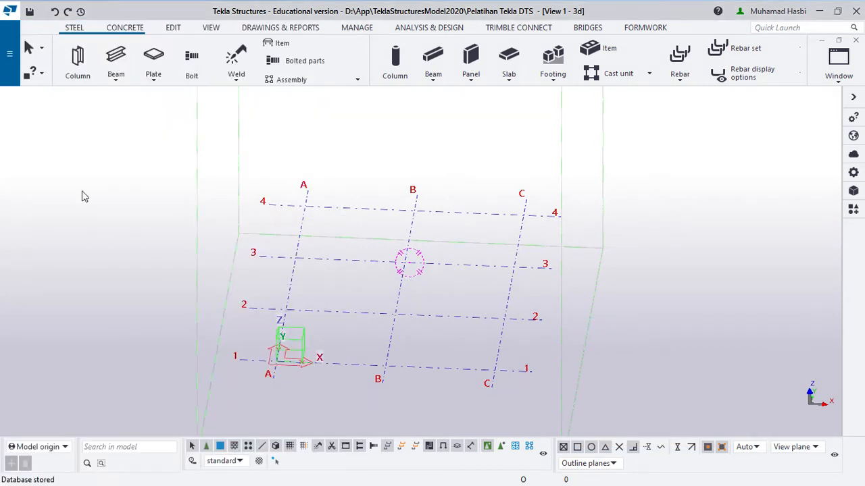
pyautogui.scroll(-3, 418, 273)
pyautogui.moveTo(433, 278); pyautogui.dragTo(409, 309, button='middle')
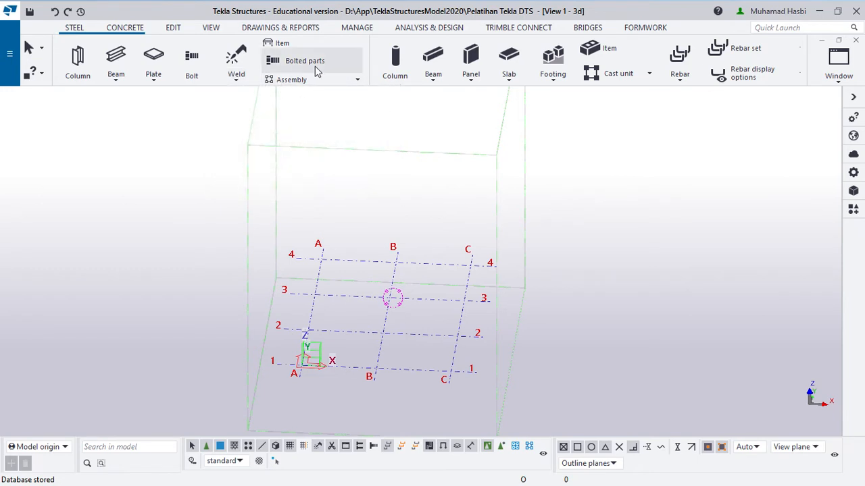
pyautogui.click(125, 29)
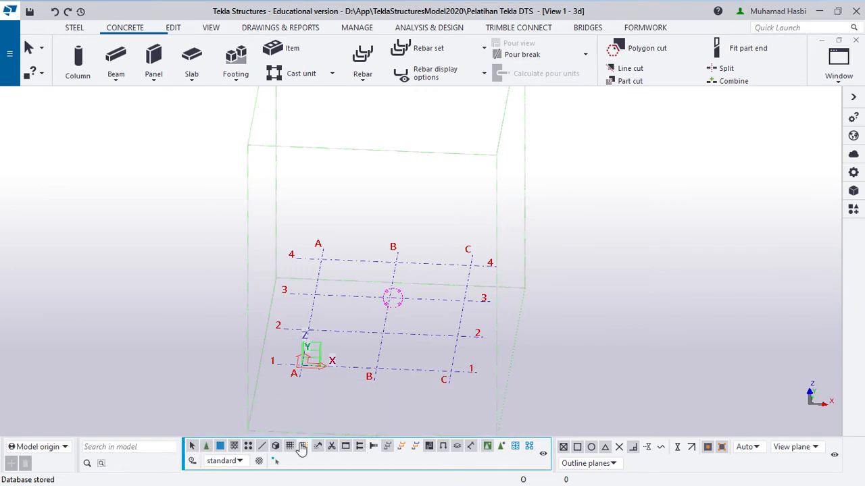
pyautogui.scroll(2, 286, 411)
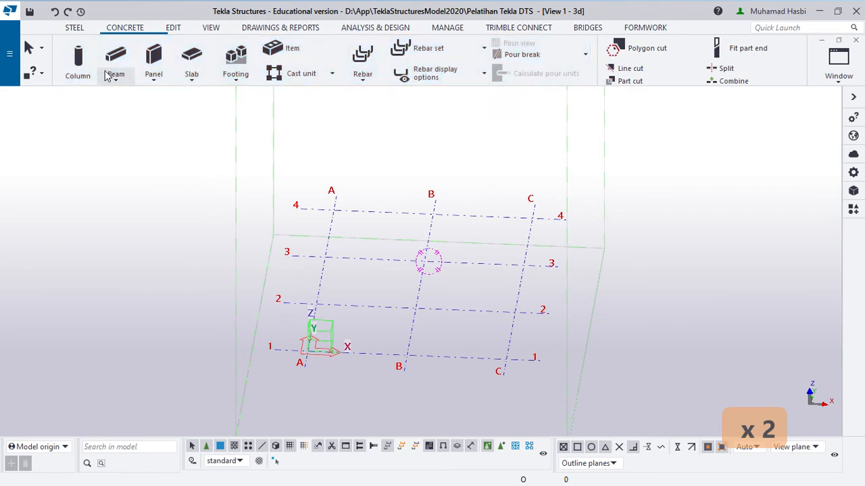
pyautogui.click(74, 27)
pyautogui.moveTo(387, 247); pyautogui.dragTo(342, 227, button='middle')
pyautogui.scroll(3, 368, 283)
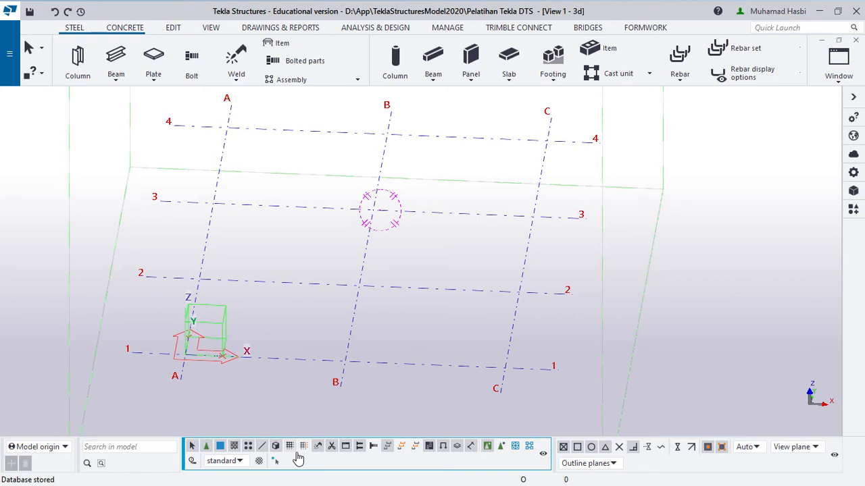
# - Select the rectangular grid and open its properties
pyautogui.click(351, 331)
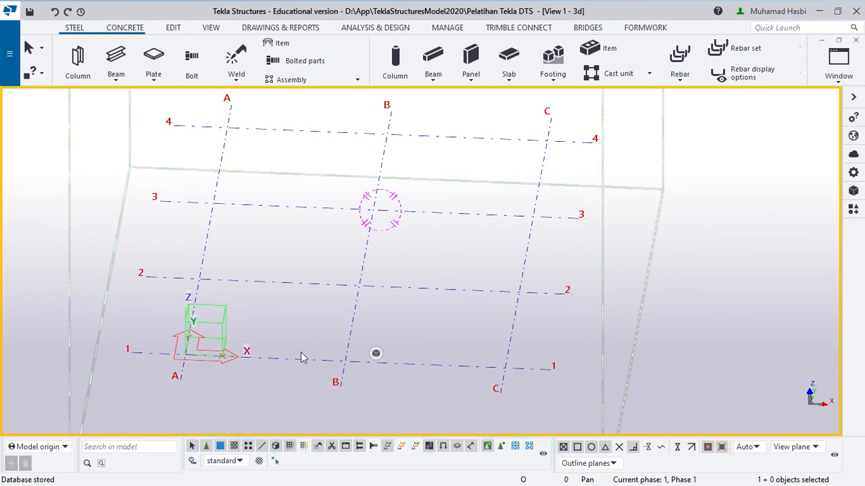
pyautogui.doubleClick(362, 272)
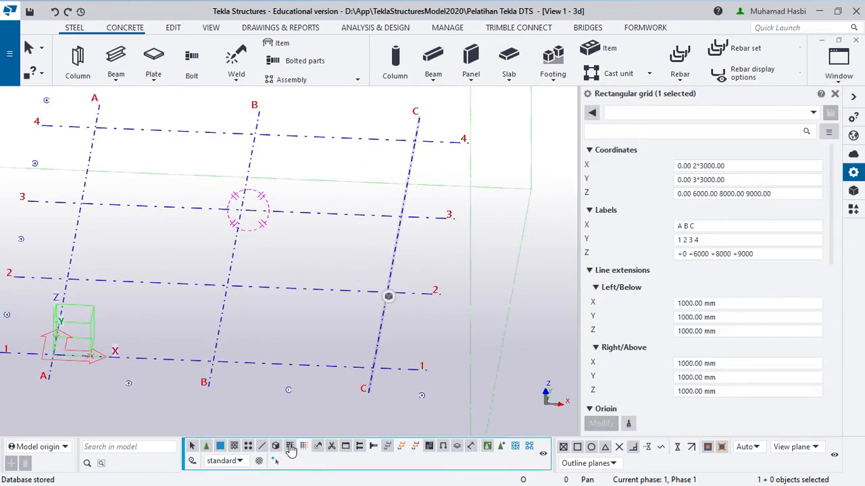
pyautogui.moveTo(299, 261); pyautogui.dragTo(344, 274, button='middle')
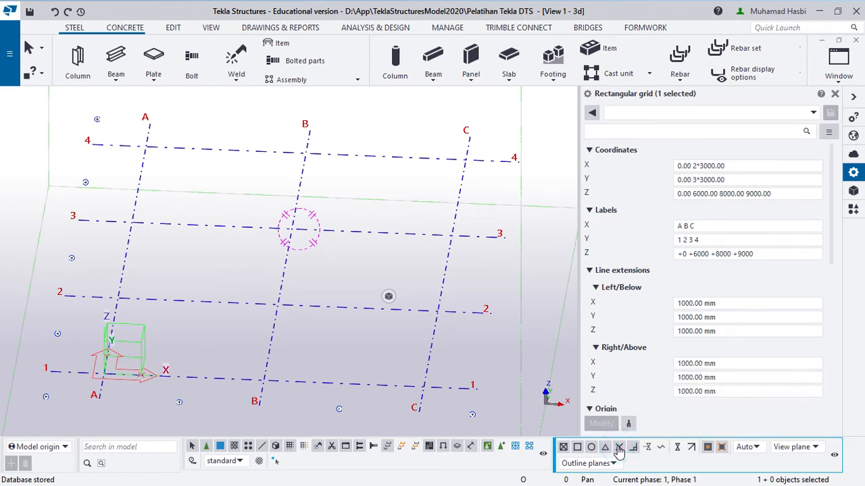
# - Turn on snapping to nearest points, and clear the grid selection
pyautogui.click(678, 447)
pyautogui.scroll(-2, 391, 317)
pyautogui.moveTo(392, 314); pyautogui.dragTo(364, 327, button='middle')
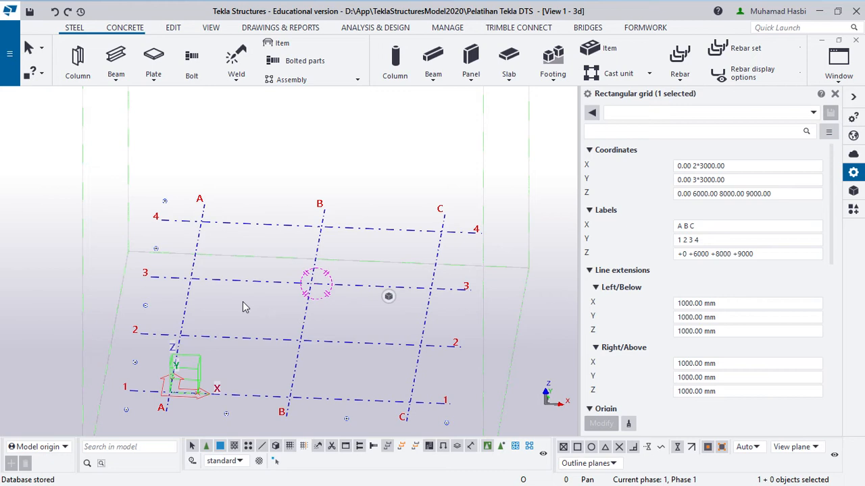
pyautogui.click(495, 224)
pyautogui.scroll(-3, 506, 222)
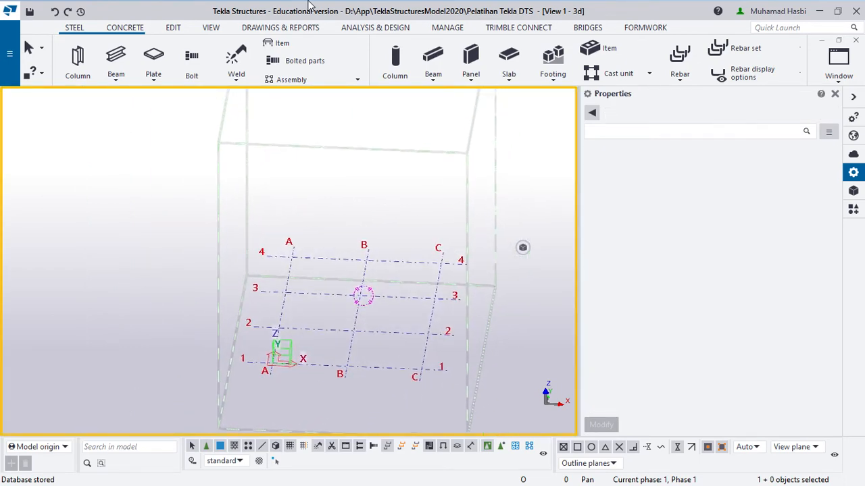
# - Switch to Denah pondasi.pdf in Nitro Pro and examine the foundation plan's grid labels and axis spacings
pyautogui.press('super')
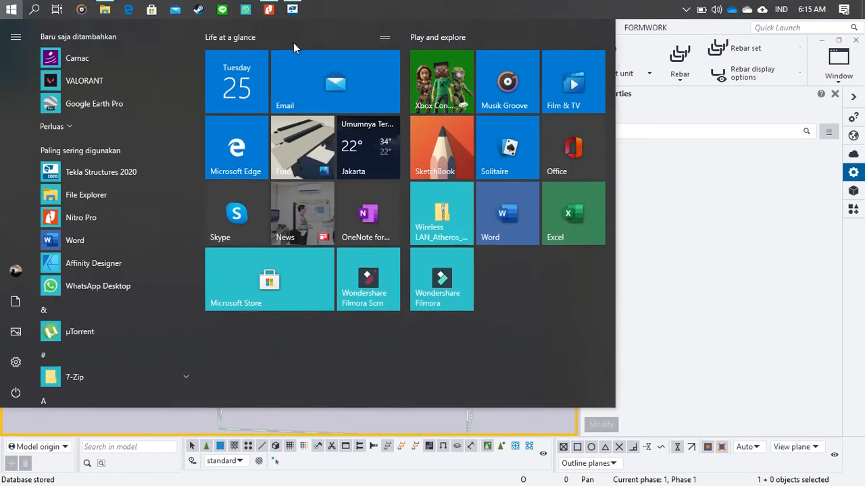
pyautogui.click(273, 9)
pyautogui.scroll(-3, 395, 150)
pyautogui.keyDown('ctrl'); pyautogui.scroll(-3, 398, 151); pyautogui.keyUp('ctrl')
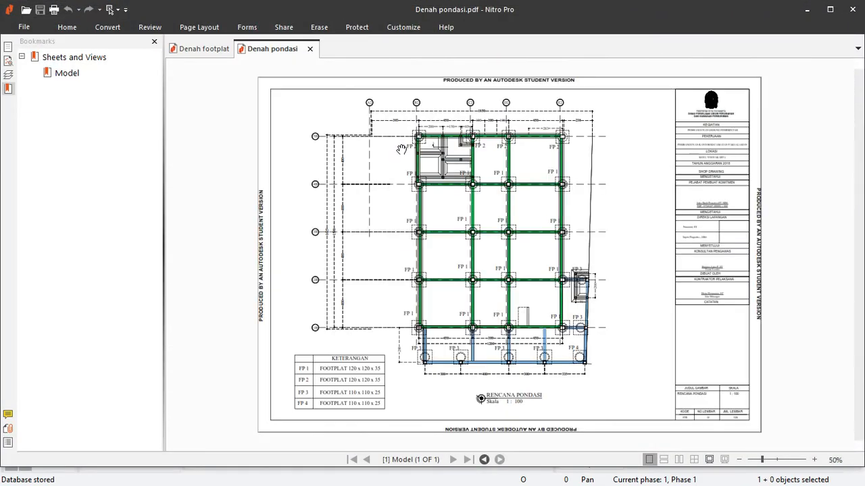
pyautogui.keyDown('ctrl'); pyautogui.scroll(2, 400, 146); pyautogui.keyUp('ctrl')
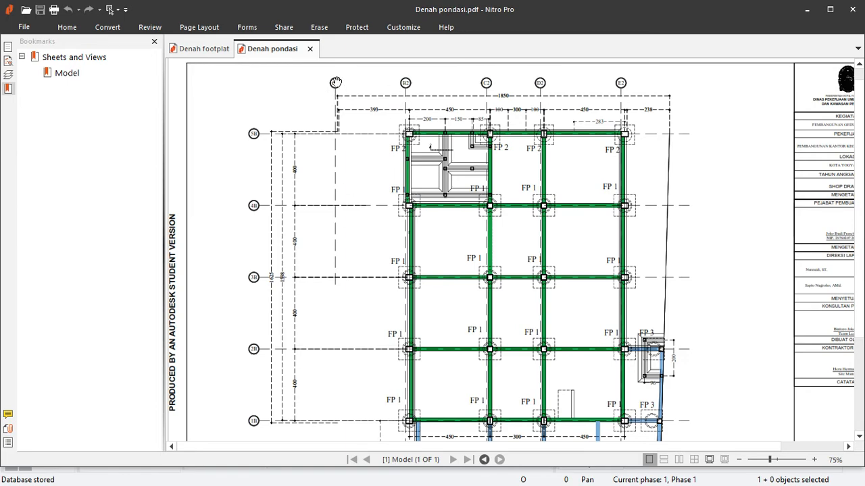
# - Examine the column layout and the numbered and lettered axes of the foundation plan in closer detail
pyautogui.keyDown('ctrl'); pyautogui.scroll(3, 363, 129); pyautogui.keyUp('ctrl')
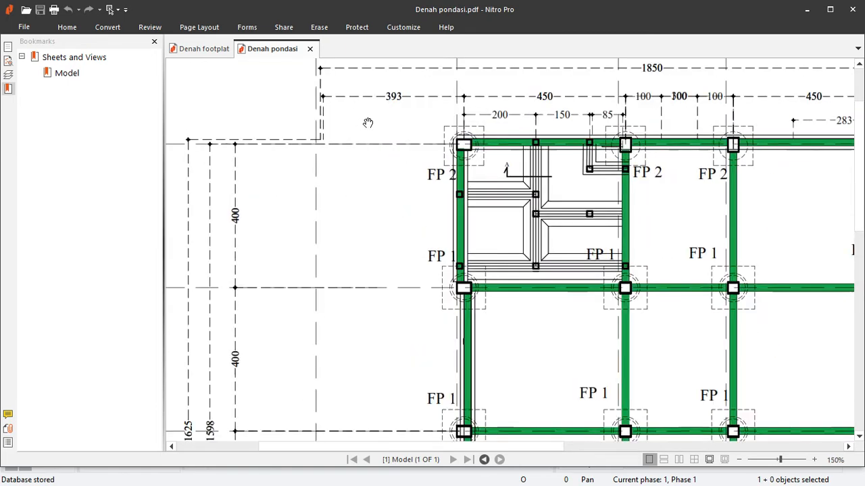
pyautogui.keyDown('ctrl'); pyautogui.scroll(-3, 404, 187); pyautogui.keyUp('ctrl')
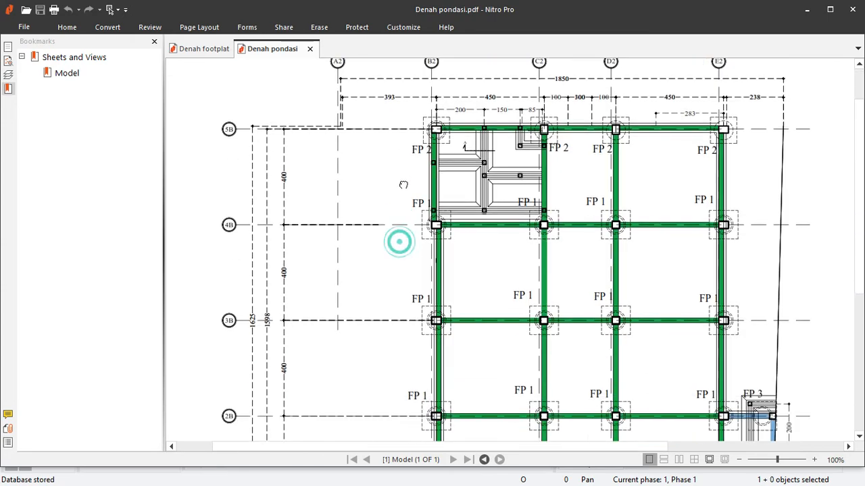
pyautogui.keyDown('ctrl'); pyautogui.scroll(-1, 403, 186); pyautogui.keyUp('ctrl')
pyautogui.keyDown('ctrl'); pyautogui.scroll(1, 380, 239); pyautogui.keyUp('ctrl')
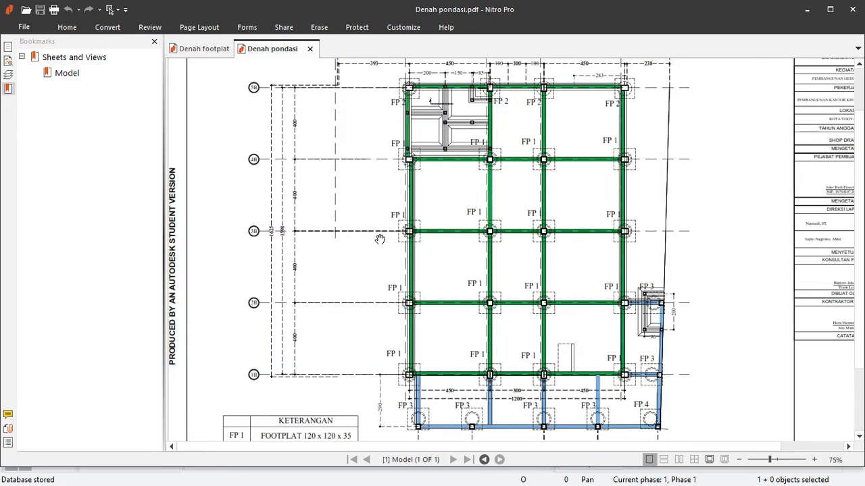
pyautogui.scroll(1, 384, 216)
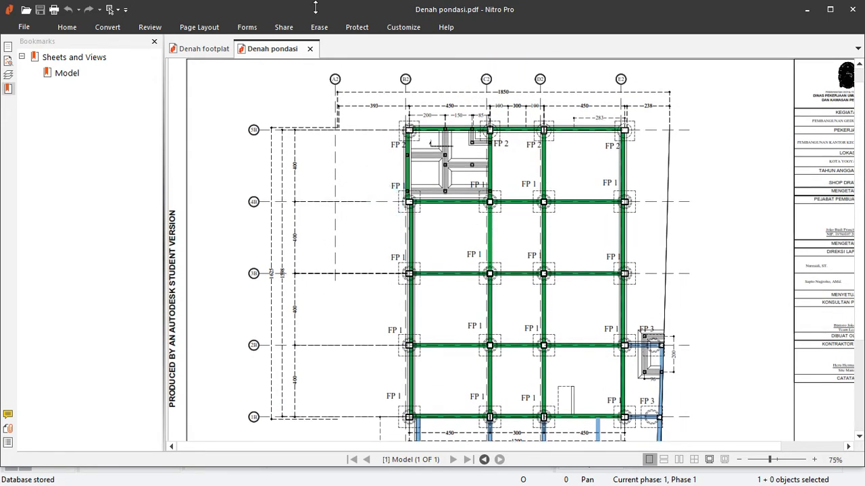
# - Switch to Tekla Structures and examine the model origin and its X, Y and Z directions at grid intersection A-1
pyautogui.press('super')
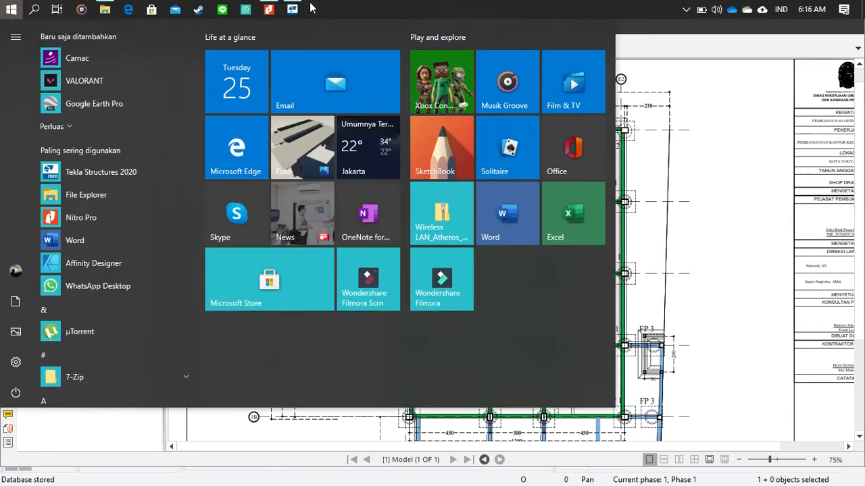
pyautogui.click(291, 3)
pyautogui.scroll(4, 280, 376)
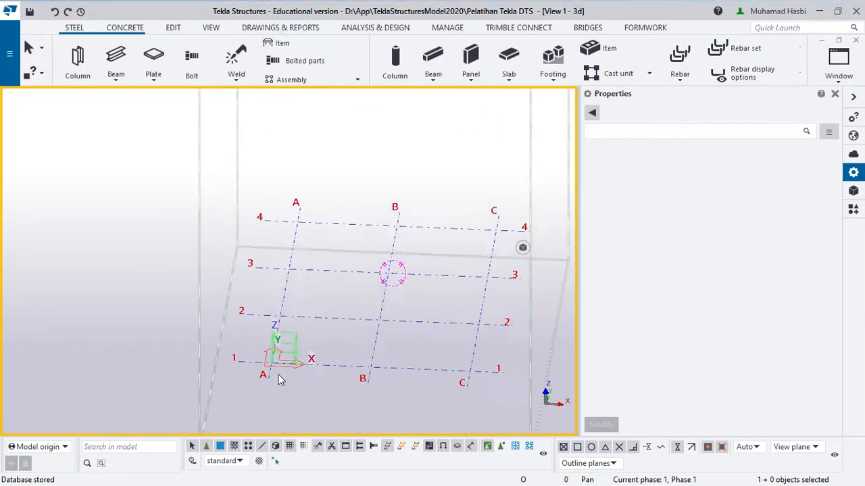
pyautogui.scroll(2, 328, 333)
pyautogui.moveTo(344, 325); pyautogui.dragTo(321, 296, button='middle')
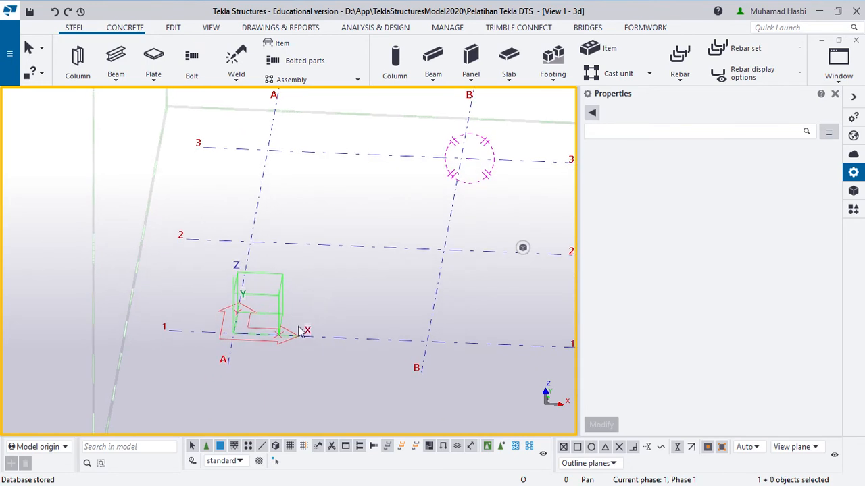
pyautogui.scroll(1, 274, 343)
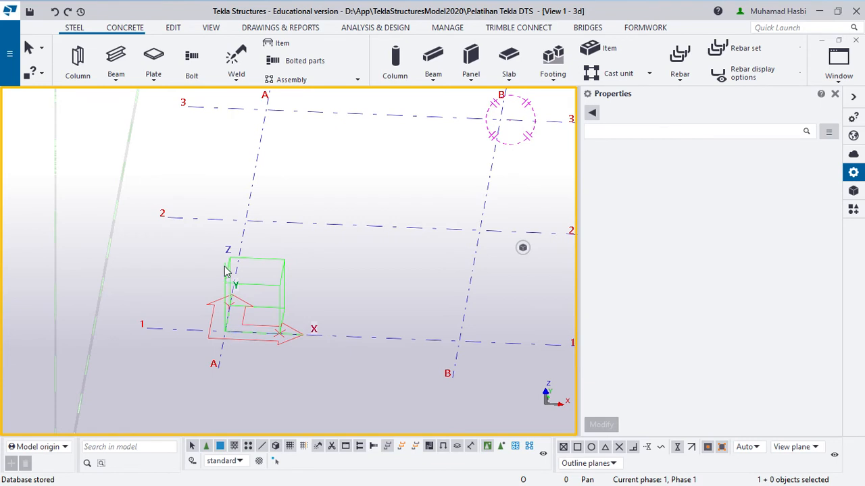
pyautogui.scroll(3, 225, 341)
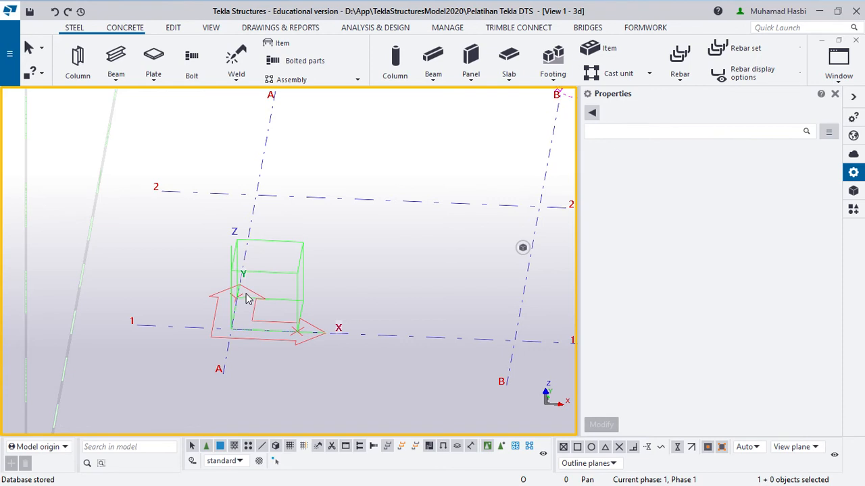
pyautogui.scroll(-3, 249, 287)
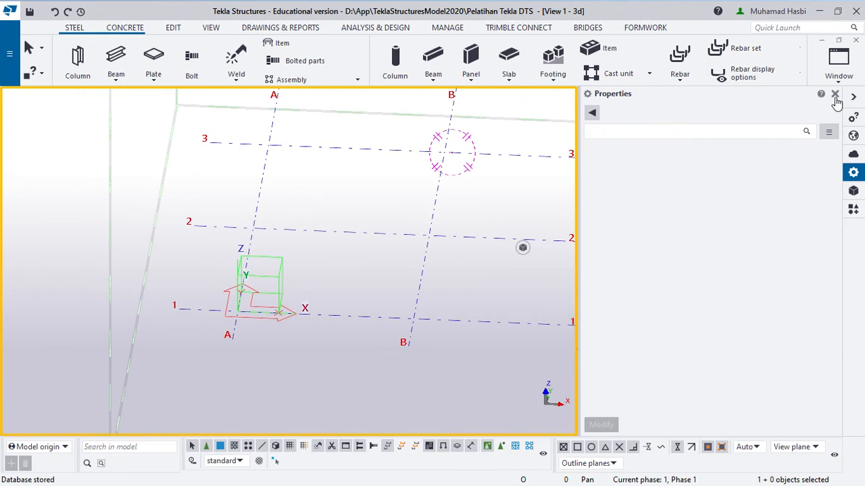
# - Close the empty properties pane, and open the rectangular grid's properties with its X coordinates ready for editing
pyautogui.click(835, 95)
pyautogui.scroll(-3, 605, 250)
pyautogui.moveTo(604, 250); pyautogui.dragTo(474, 326, button='middle')
pyautogui.scroll(1, 437, 324)
pyautogui.scroll(2, 435, 323)
pyautogui.moveTo(405, 346); pyautogui.dragTo(402, 325, button='middle')
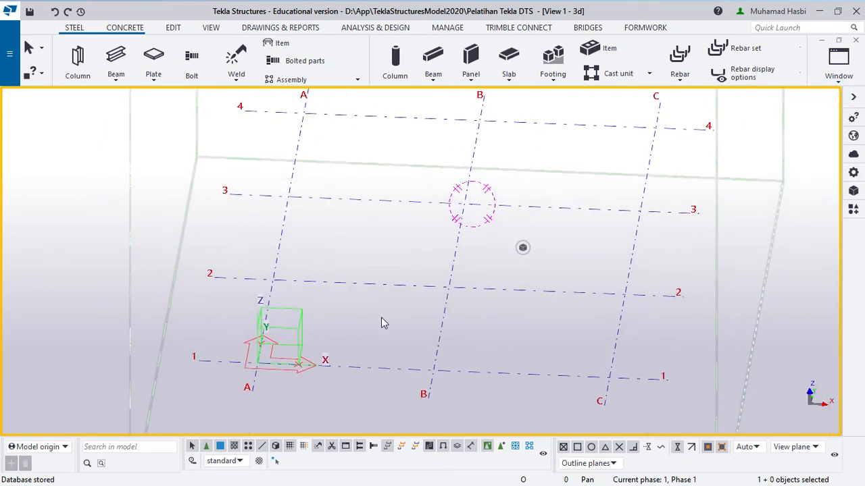
pyautogui.doubleClick(454, 295)
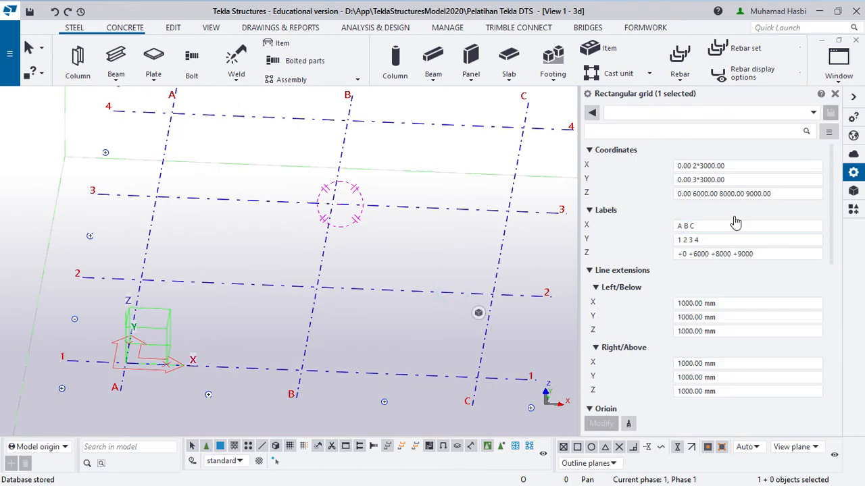
pyautogui.click(741, 165)
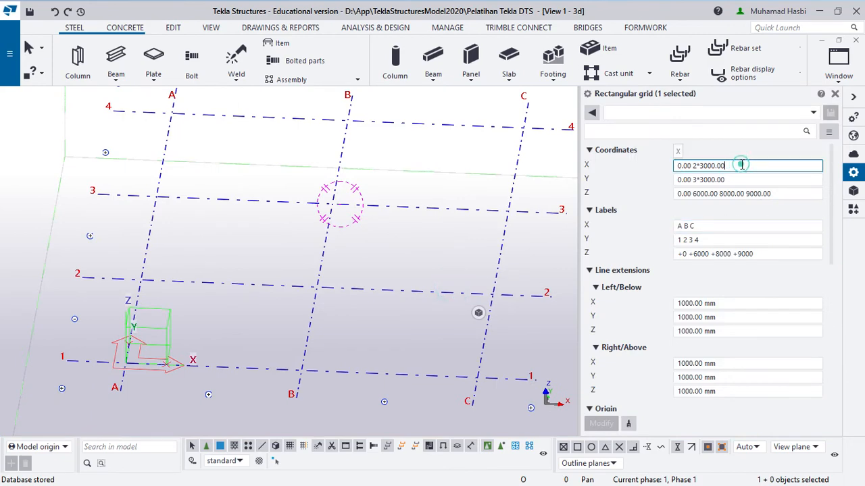
# - Switch to Denah pondasi.pdf in Nitro Pro and examine the spacings between the lettered axes A2 to E2
pyautogui.press('super')
pyautogui.click(273, 8)
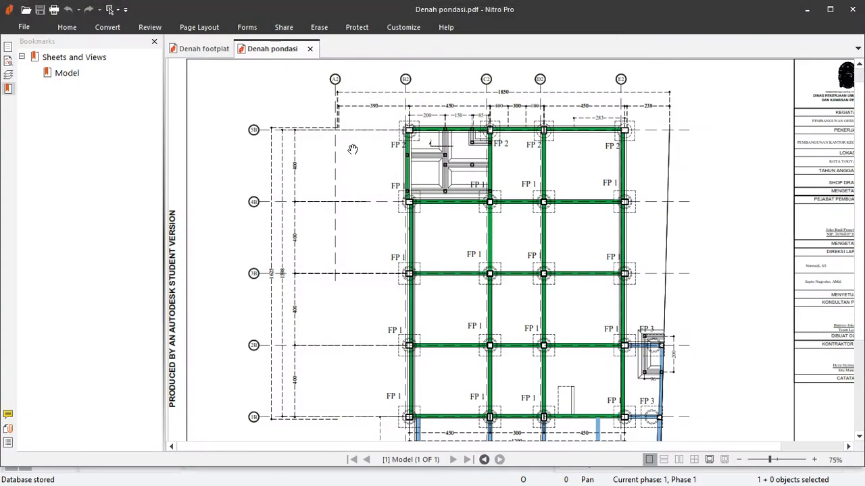
pyautogui.keyDown('ctrl'); pyautogui.scroll(2, 353, 148); pyautogui.keyUp('ctrl')
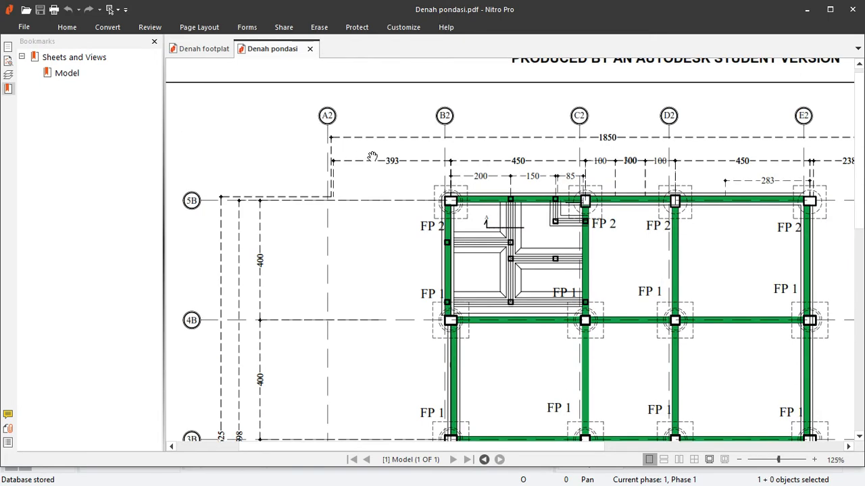
pyautogui.moveTo(508, 205); pyautogui.dragTo(453, 207)
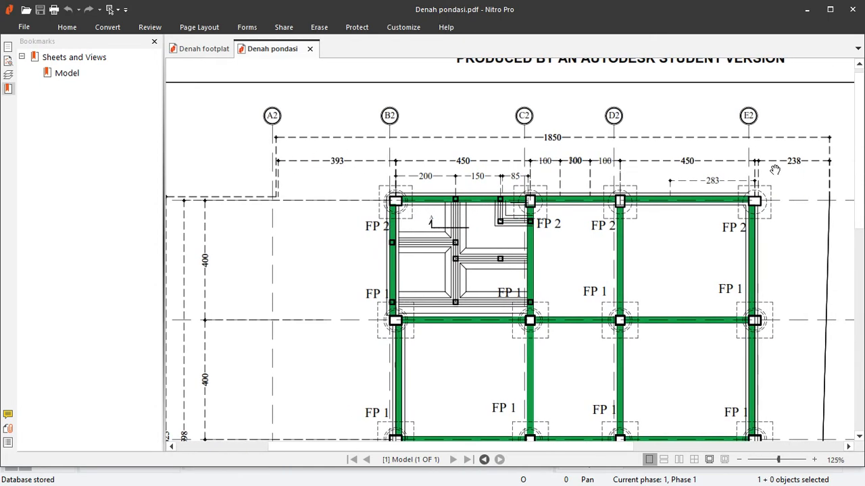
pyautogui.keyDown('ctrl'); pyautogui.scroll(-2, 730, 175); pyautogui.keyUp('ctrl')
pyautogui.keyDown('ctrl'); pyautogui.scroll(2, 559, 172); pyautogui.keyUp('ctrl')
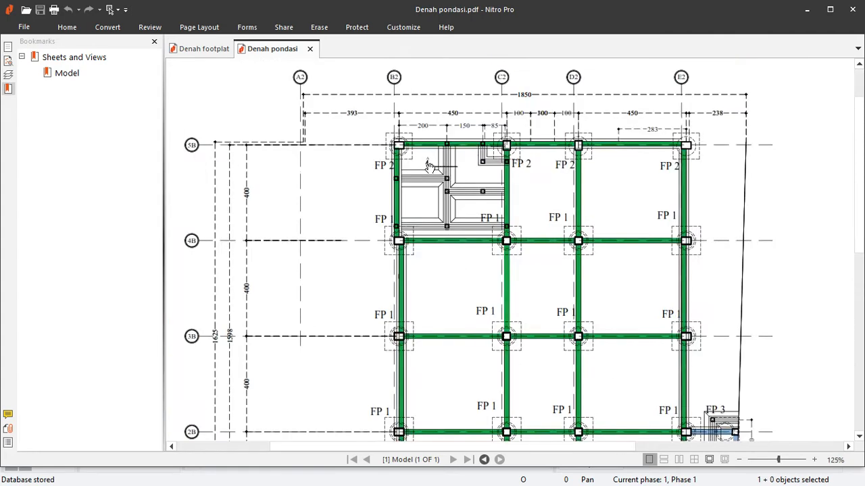
pyautogui.scroll(2, 339, 131)
pyautogui.keyDown('ctrl'); pyautogui.scroll(1, 277, 154); pyautogui.keyUp('ctrl')
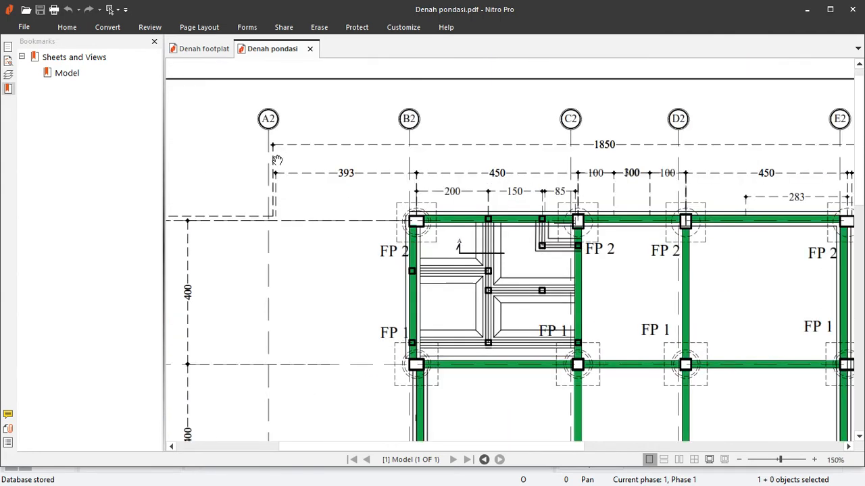
# - Check axis A2 as the first grid line in the plan, and highlight the dimension between axes A2 and B2
pyautogui.press('F10')
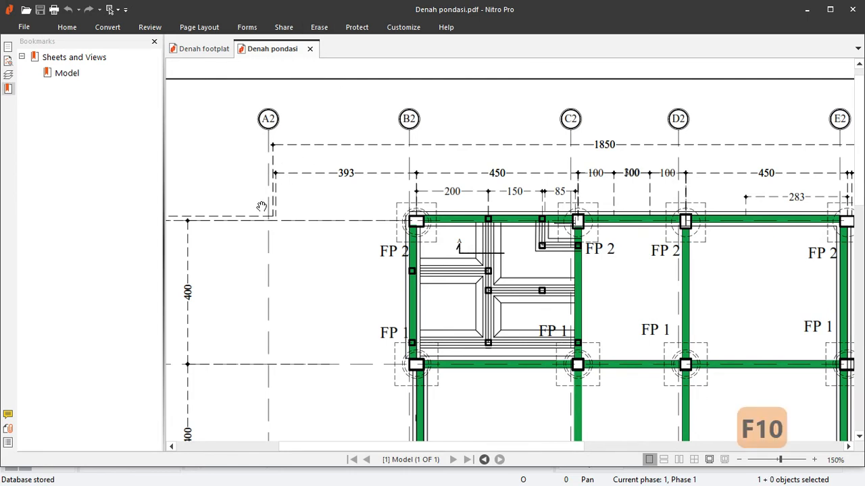
pyautogui.keyDown('ctrl'); pyautogui.scroll(-2, 276, 183); pyautogui.keyUp('ctrl')
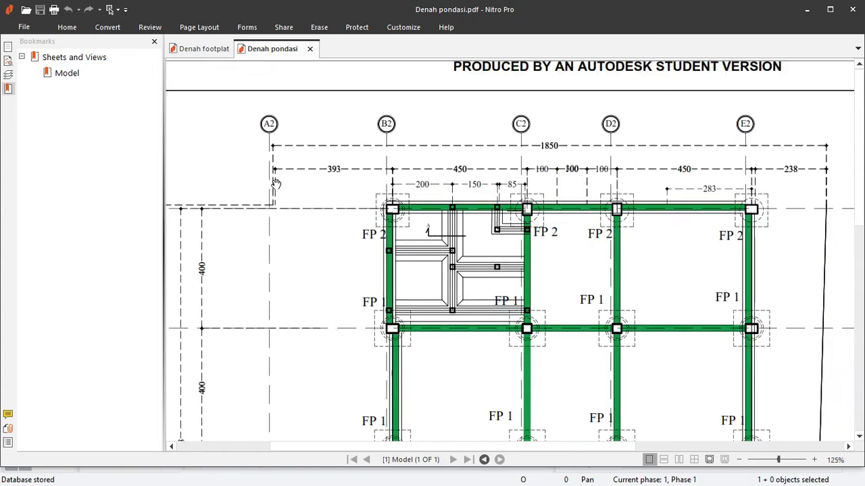
pyautogui.moveTo(270, 223); pyautogui.dragTo(309, 137)
pyautogui.moveTo(313, 234); pyautogui.dragTo(307, 133)
pyautogui.moveTo(367, 188); pyautogui.dragTo(375, 230)
pyautogui.moveTo(376, 170)
pyautogui.mouseDown()
pyautogui.moveTo(378, 345)
pyautogui.moveTo(375, 331)
pyautogui.mouseUp()
pyautogui.keyDown('ctrl'); pyautogui.scroll(1, 314, 145); pyautogui.keyUp('ctrl')
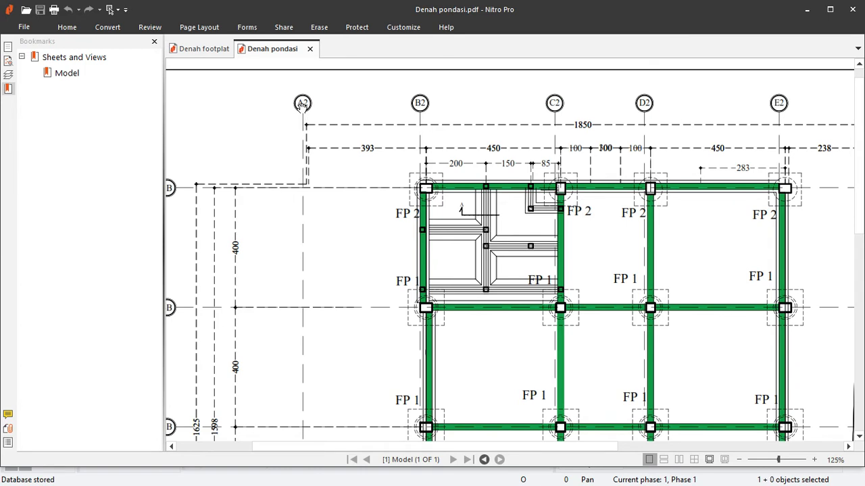
pyautogui.scroll(1, 302, 106)
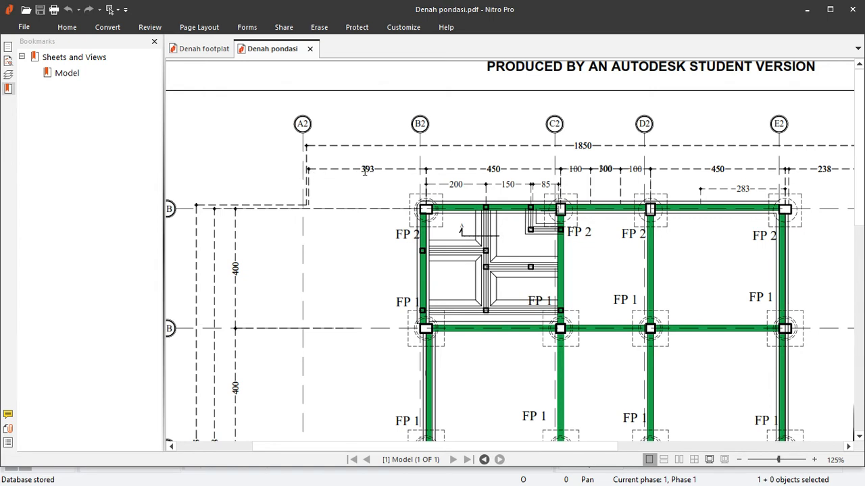
pyautogui.moveTo(362, 169); pyautogui.dragTo(377, 169)
# - Switch to Tekla Structures and set the grid's X coordinates to 0.00 3930, applying the change to the model
pyautogui.press('super')
pyautogui.click(291, 9)
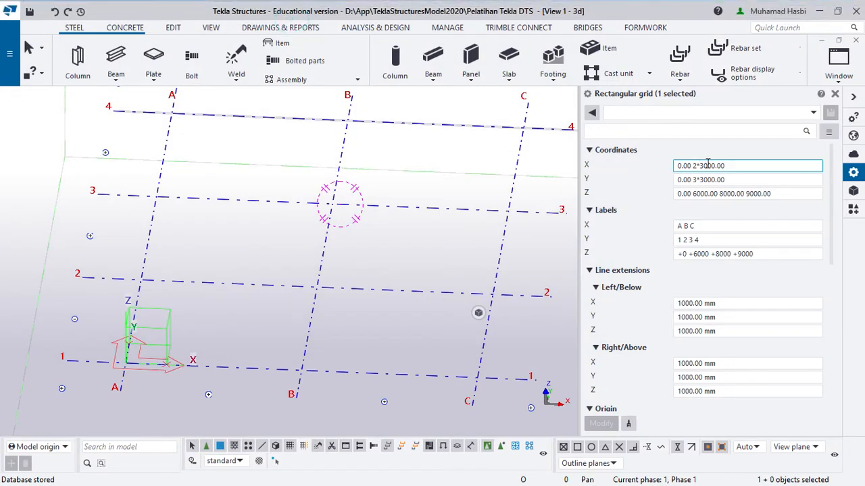
pyautogui.moveTo(733, 167); pyautogui.dragTo(694, 167)
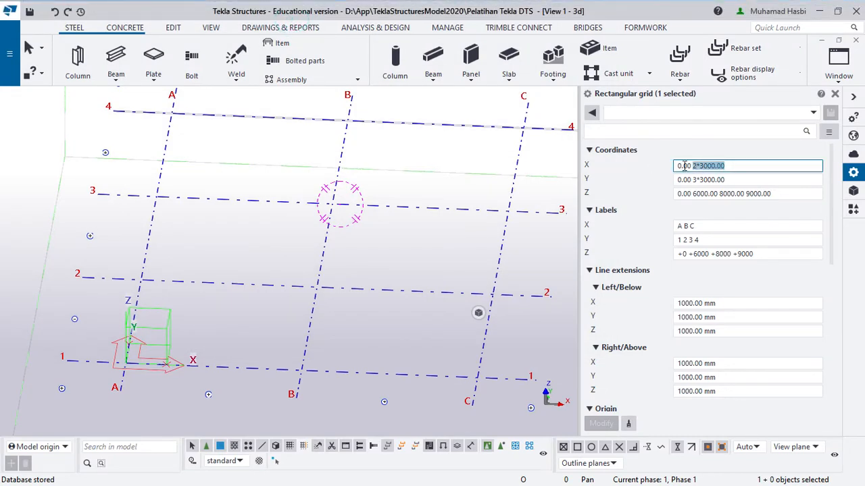
pyautogui.write('3930')
pyautogui.click(614, 429)
pyautogui.scroll(-2, 399, 255)
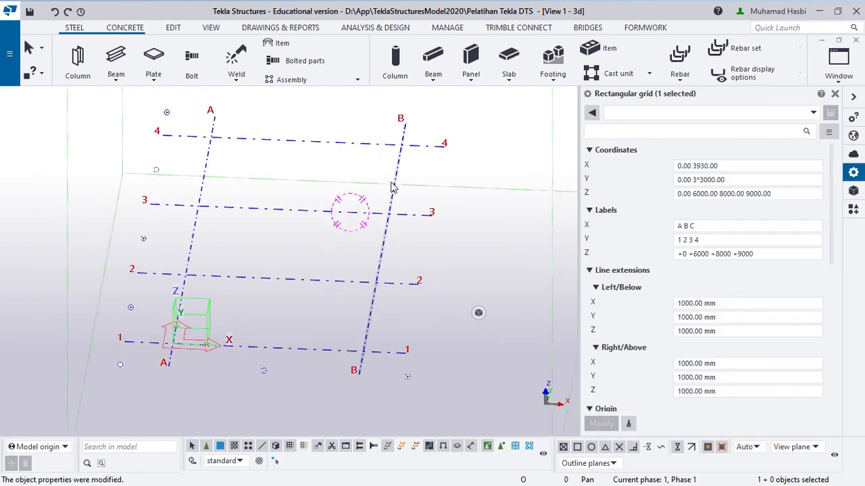
pyautogui.scroll(1, 390, 165)
# - Switch to Nitro Pro and check the remaining lettered-axis spacings in Denah pondasi.pdf and Denah footplat.pdf
pyautogui.press('super')
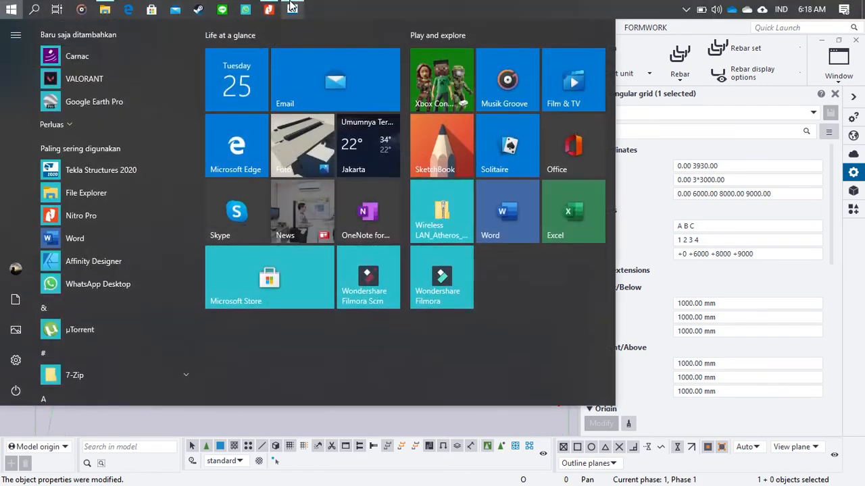
pyautogui.click(278, 7)
pyautogui.keyDown('ctrl'); pyautogui.scroll(-1, 382, 165); pyautogui.keyUp('ctrl')
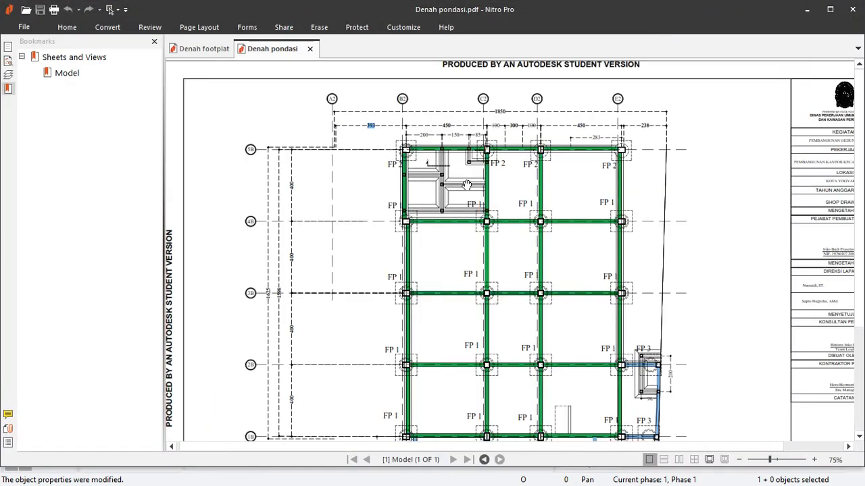
pyautogui.keyDown('ctrl'); pyautogui.scroll(2, 475, 137); pyautogui.keyUp('ctrl')
pyautogui.moveTo(485, 133); pyautogui.dragTo(381, 165)
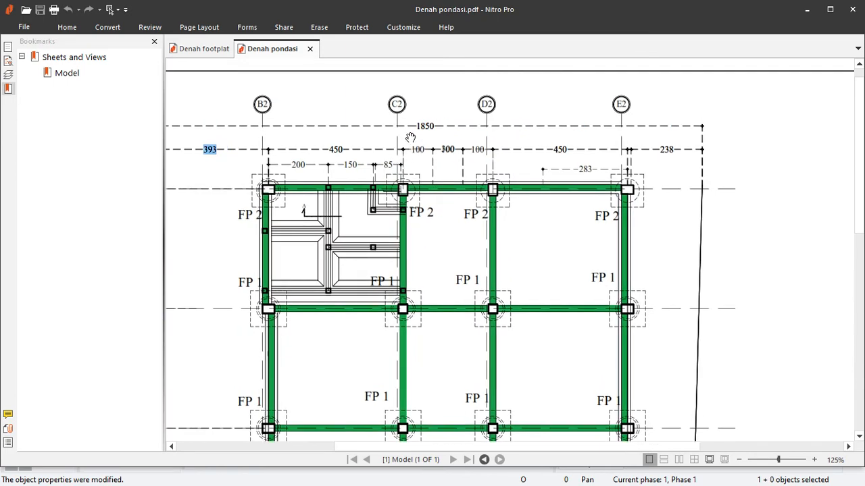
pyautogui.keyDown('ctrl'); pyautogui.scroll(-1, 421, 154); pyautogui.keyUp('ctrl')
pyautogui.click(201, 49)
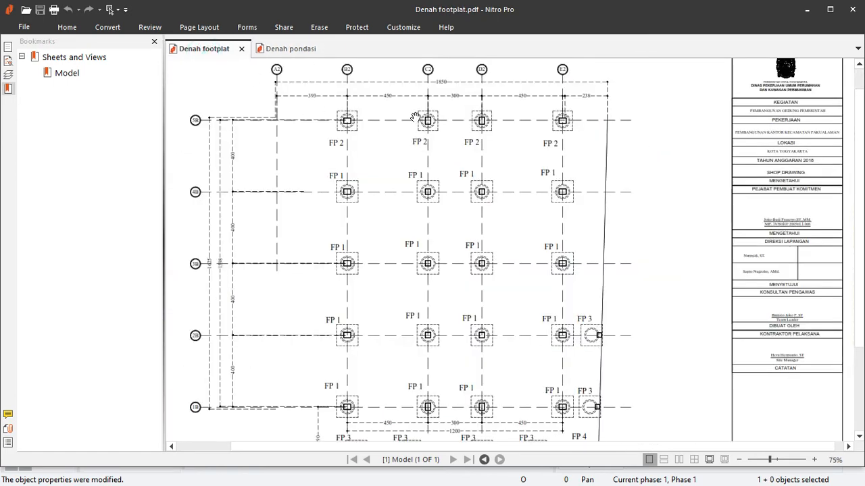
pyautogui.keyDown('ctrl'); pyautogui.scroll(2, 395, 97); pyautogui.keyUp('ctrl')
pyautogui.moveTo(492, 101); pyautogui.dragTo(479, 124)
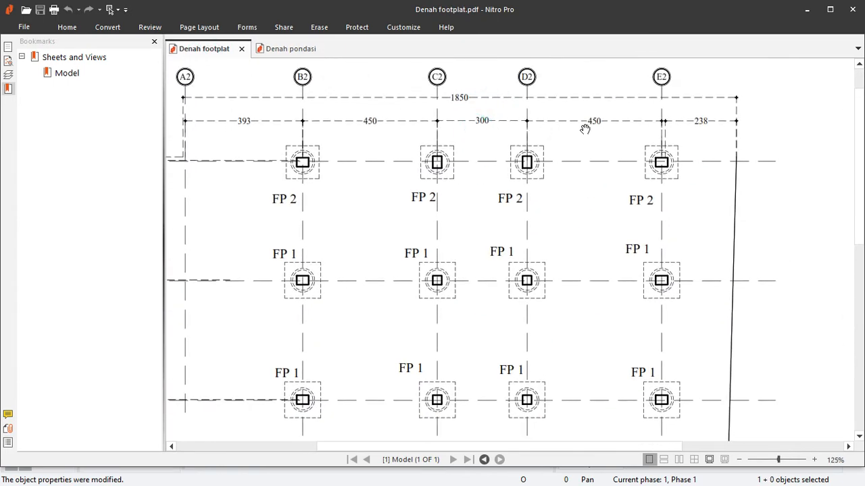
pyautogui.keyDown('ctrl'); pyautogui.scroll(-1, 585, 126); pyautogui.keyUp('ctrl')
pyautogui.press('super')
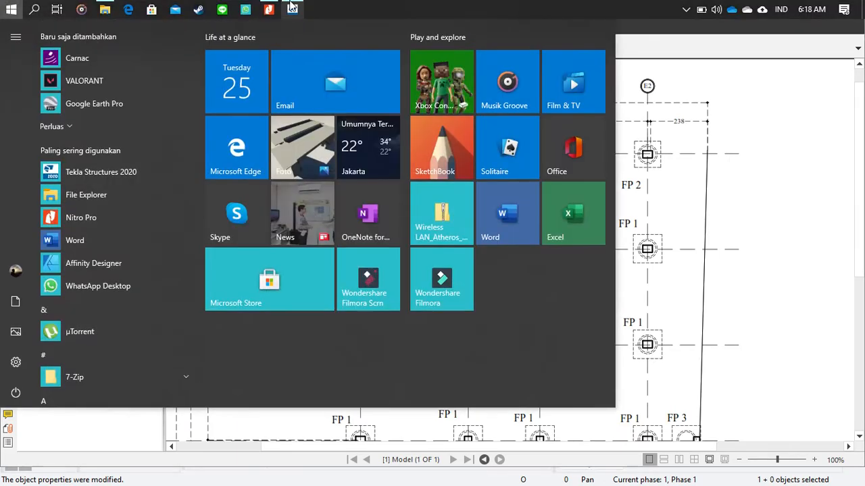
pyautogui.click(291, 6)
pyautogui.click(755, 166)
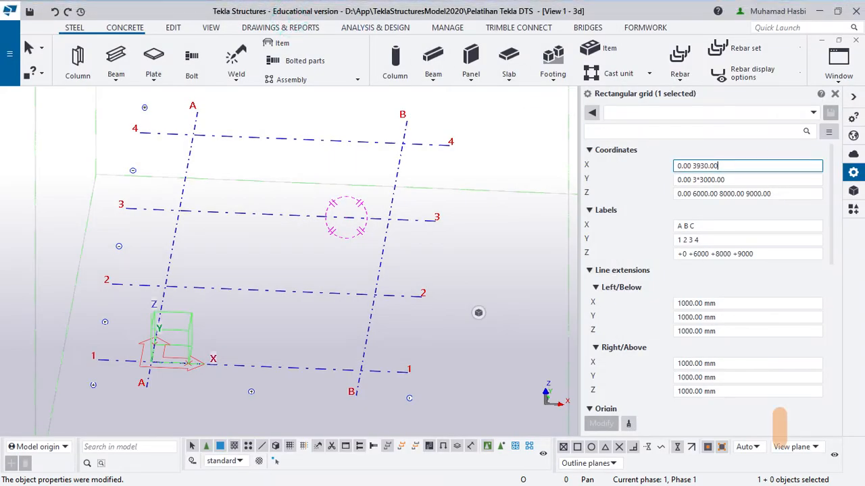
pyautogui.write('4500 30')
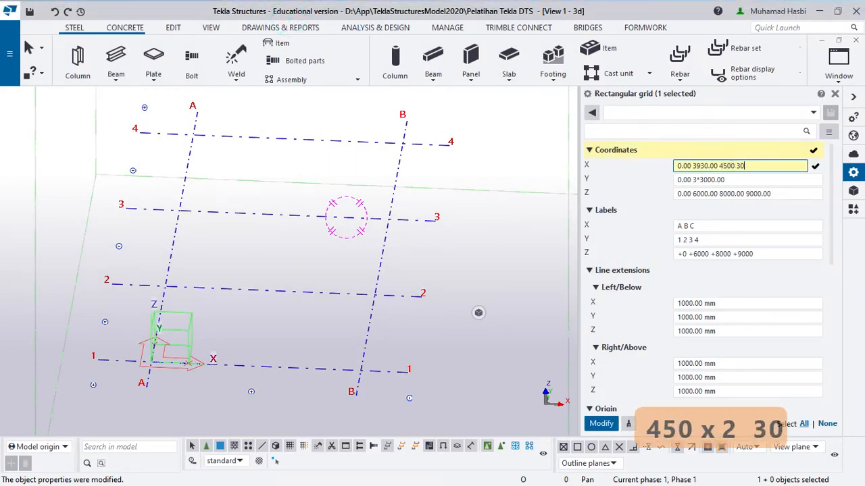
pyautogui.write('00 4500')
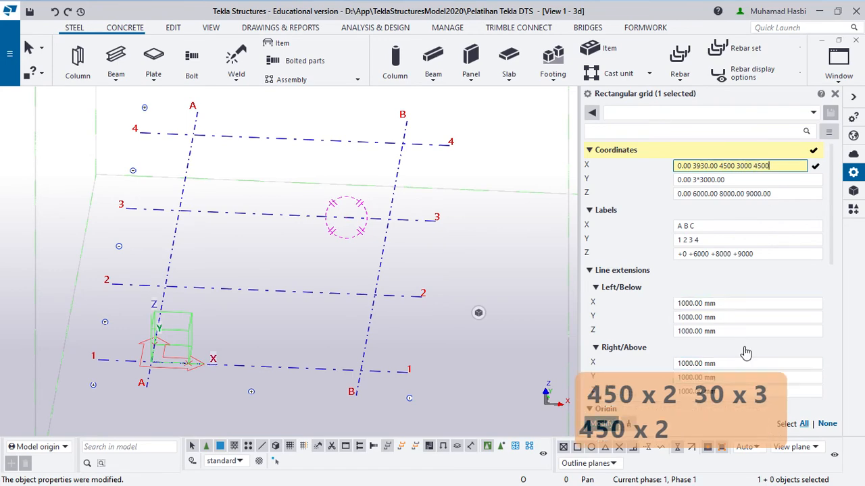
pyautogui.press('Return')
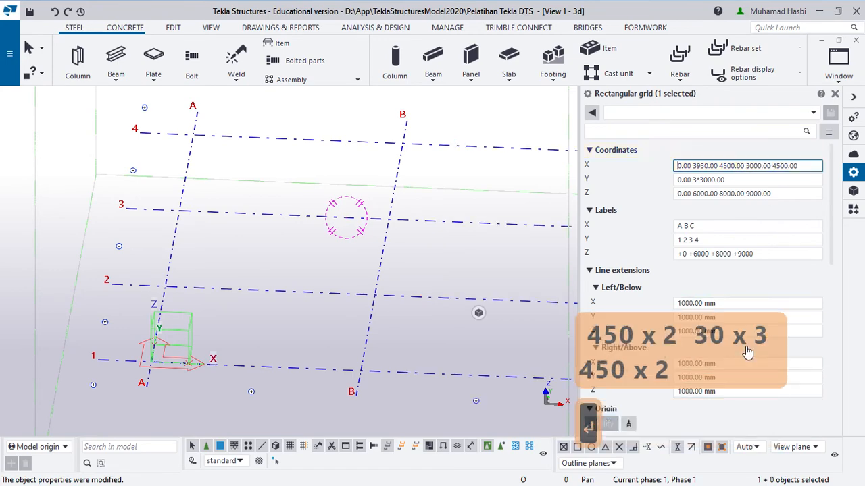
# - Review the extended grid, and switch to Nitro Pro to examine the axis layout in Denah footplat.pdf
pyautogui.scroll(-5, 474, 246)
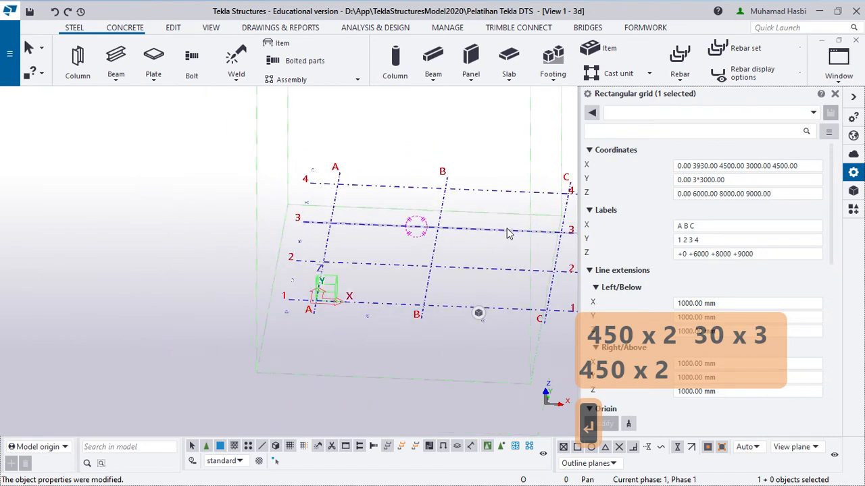
pyautogui.scroll(-1, 537, 217)
pyautogui.moveTo(328, 233); pyautogui.dragTo(308, 240, button='middle')
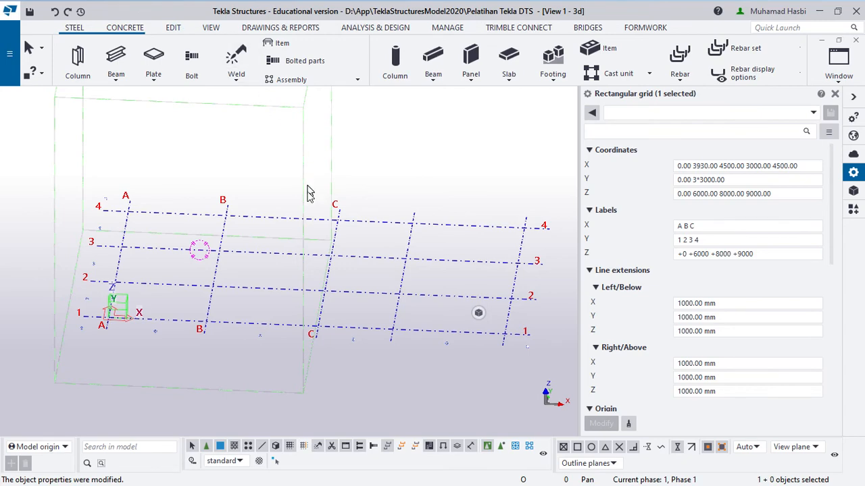
pyautogui.press('super')
pyautogui.click(268, 10)
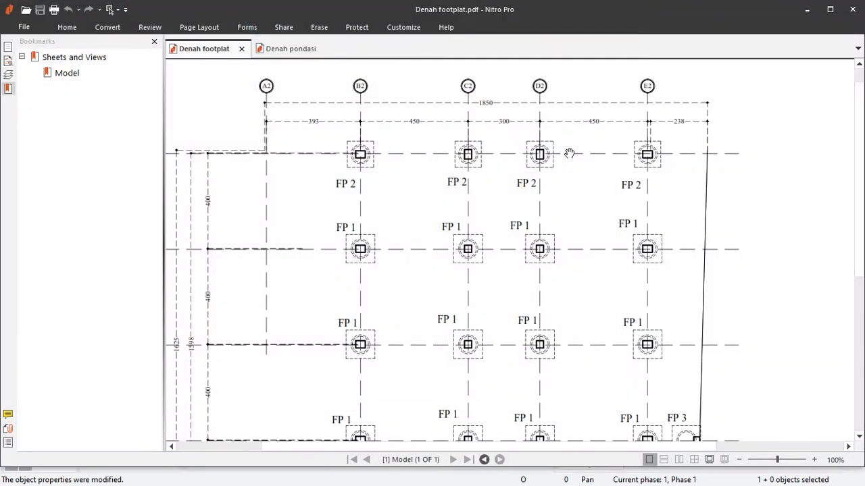
pyautogui.press('super')
pyautogui.press('Escape')
pyautogui.press('F10')
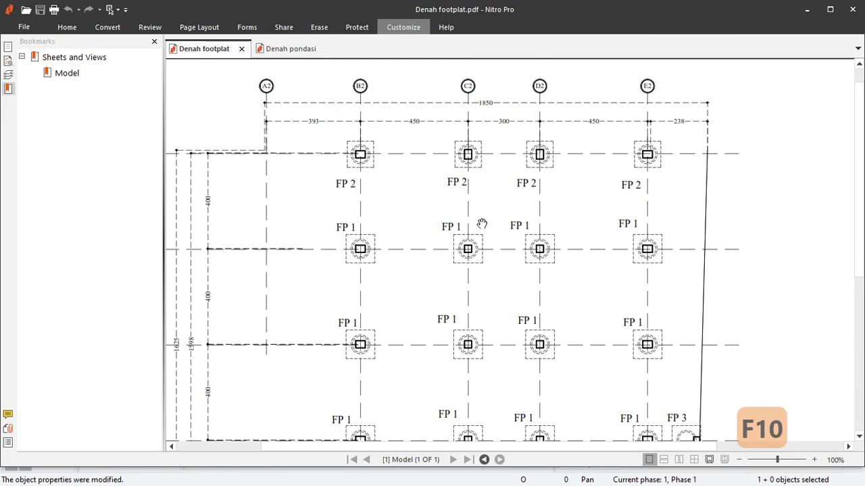
pyautogui.scroll(-3, 479, 216)
pyautogui.keyDown('ctrl'); pyautogui.scroll(-1, 478, 208); pyautogui.keyUp('ctrl')
pyautogui.scroll(3, 473, 203)
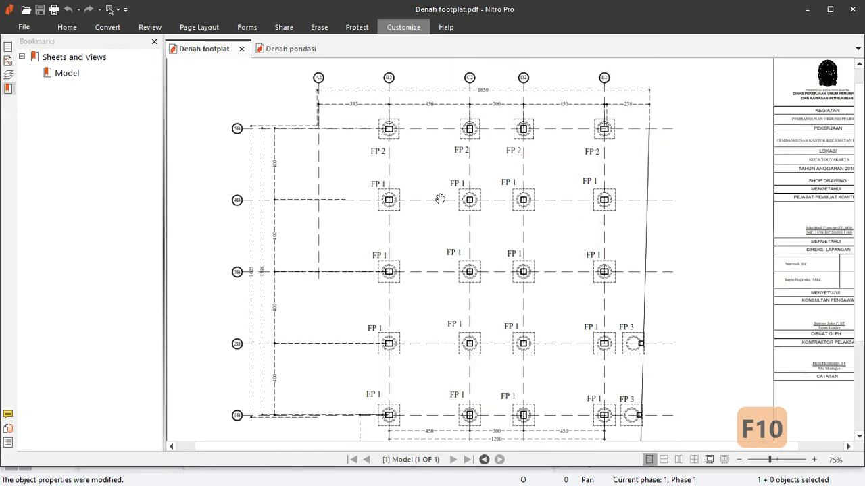
pyautogui.scroll(1, 414, 194)
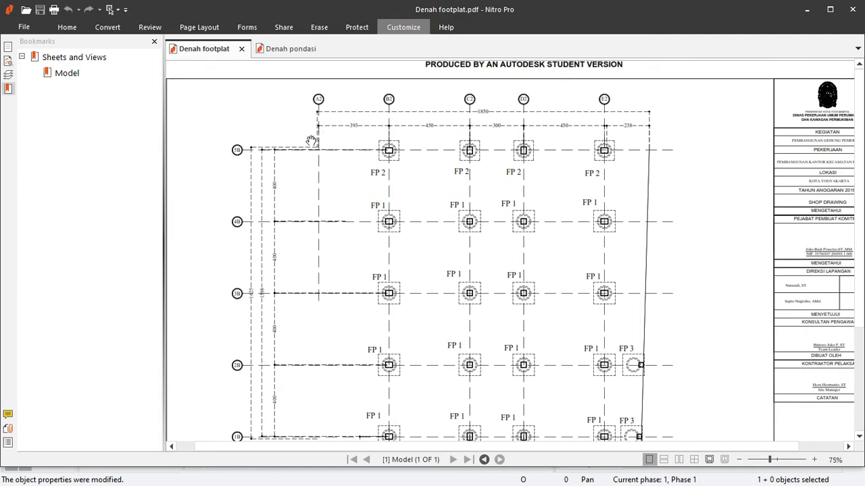
pyautogui.keyDown('ctrl'); pyautogui.scroll(1, 329, 133); pyautogui.keyUp('ctrl')
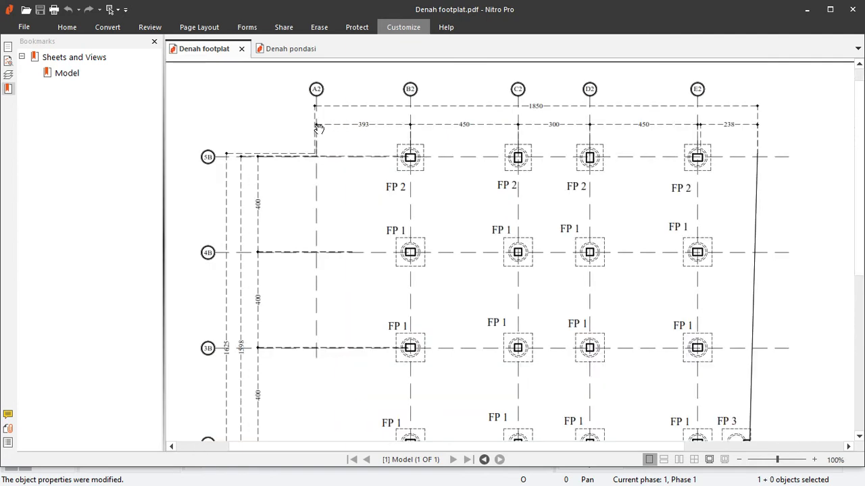
# - Check the spacings between numbered axes 1B and 5B in the footplat plan
pyautogui.keyDown('ctrl'); pyautogui.scroll(-1, 319, 128); pyautogui.keyUp('ctrl')
pyautogui.scroll(-1, 319, 128)
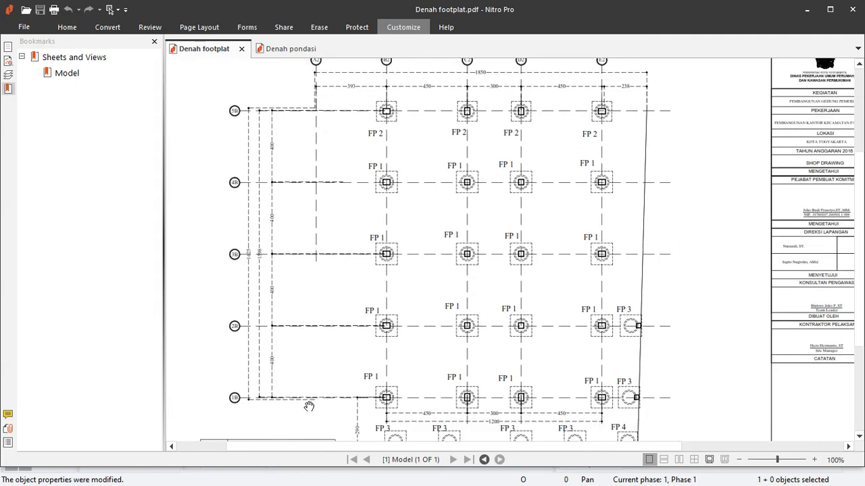
pyautogui.keyDown('ctrl'); pyautogui.scroll(1, 308, 388); pyautogui.keyUp('ctrl')
pyautogui.scroll(1, 203, 401)
pyautogui.scroll(-2, 208, 396)
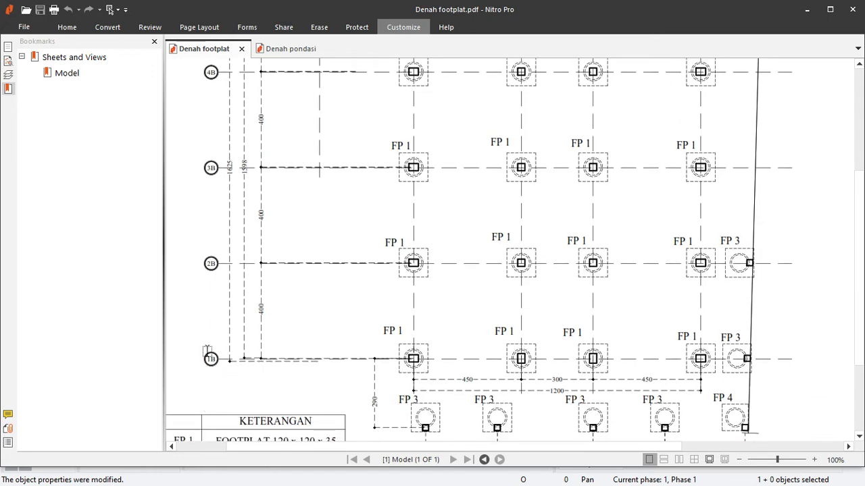
pyautogui.scroll(4, 207, 298)
pyautogui.scroll(-4, 214, 146)
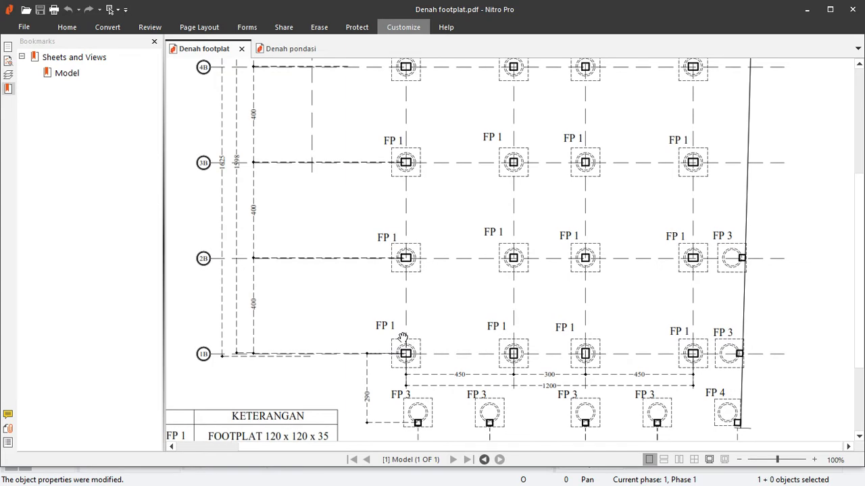
pyautogui.scroll(-2, 403, 338)
pyautogui.scroll(1, 314, 371)
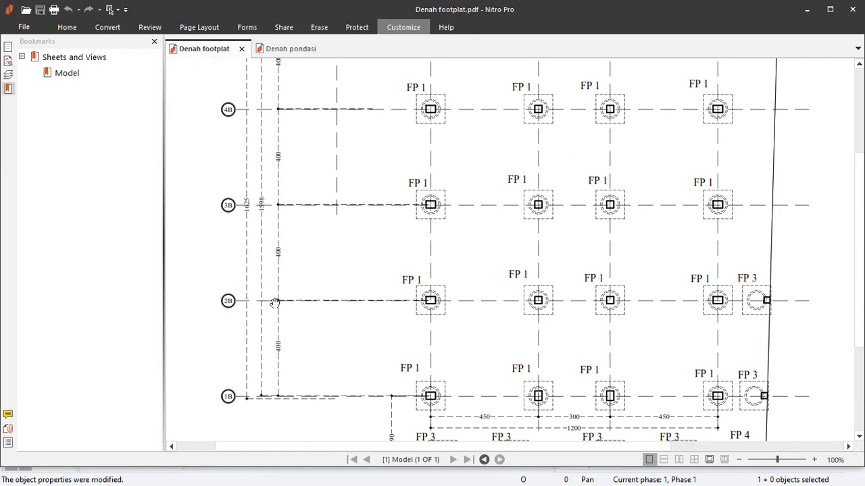
pyautogui.scroll(1, 274, 378)
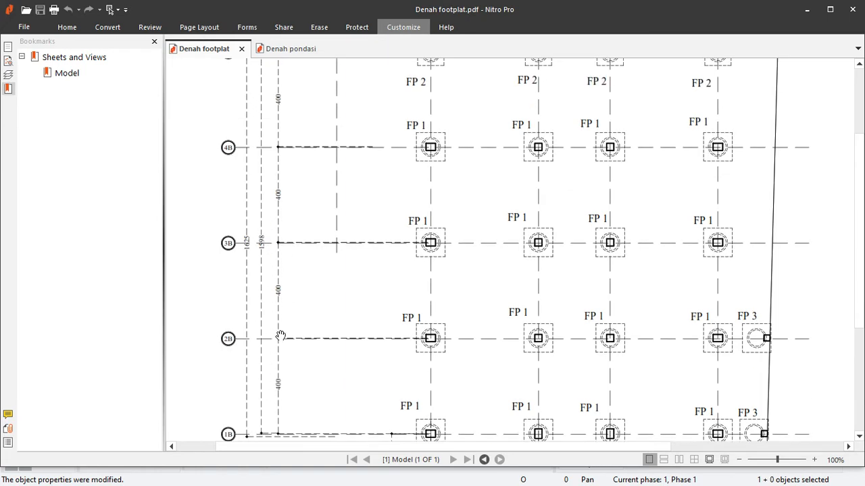
pyautogui.scroll(2, 278, 142)
pyautogui.scroll(-4, 275, 193)
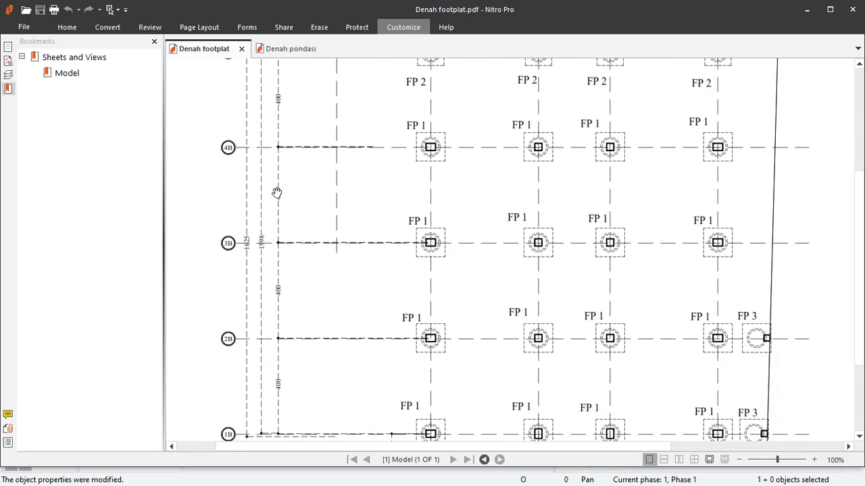
pyautogui.press('super')
pyautogui.click(296, 6)
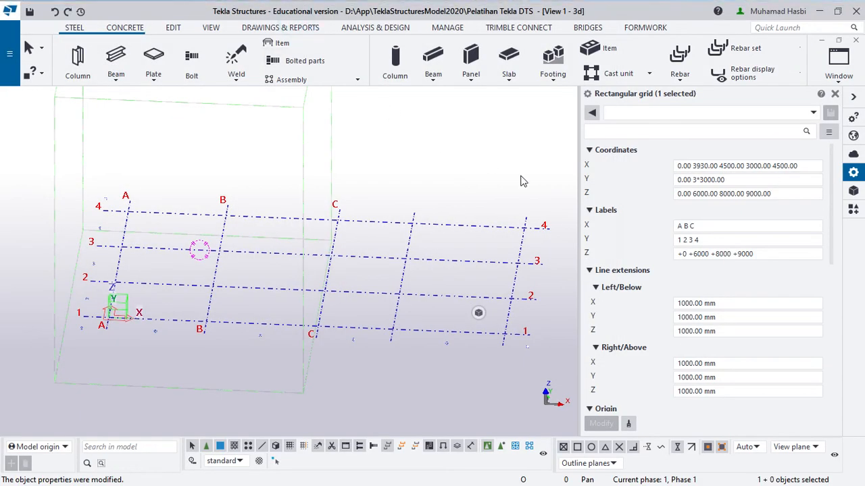
pyautogui.click(723, 180)
pyautogui.moveTo(724, 180); pyautogui.dragTo(694, 181)
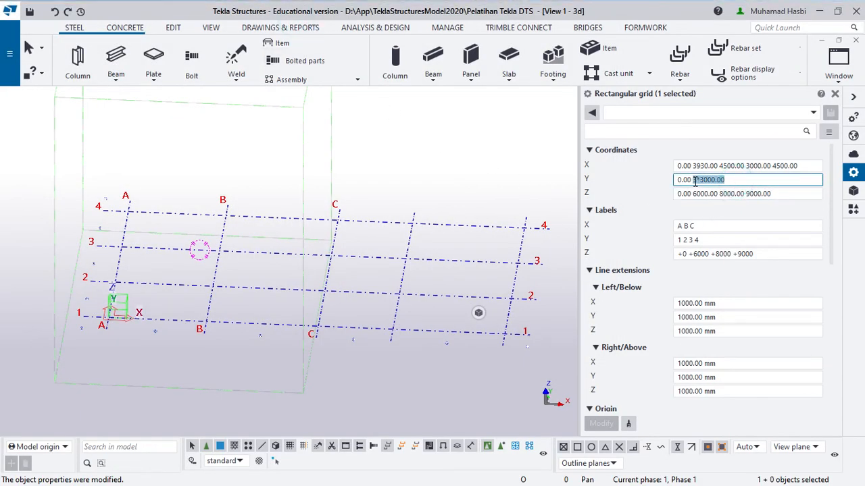
pyautogui.press('BackSpace')
pyautogui.press('BackSpace')
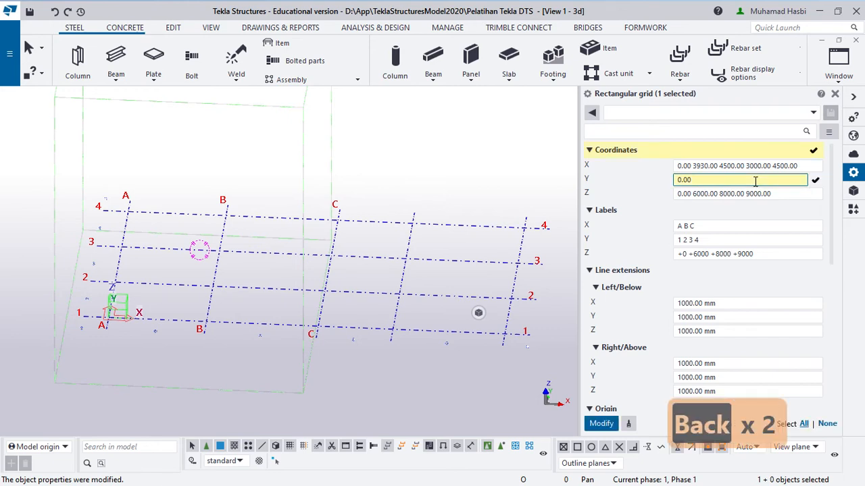
pyautogui.write('4')
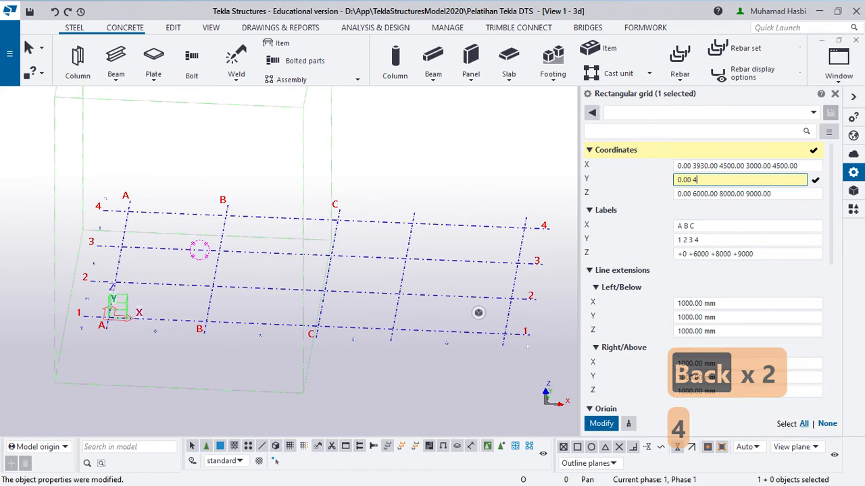
pyautogui.write('000 000')
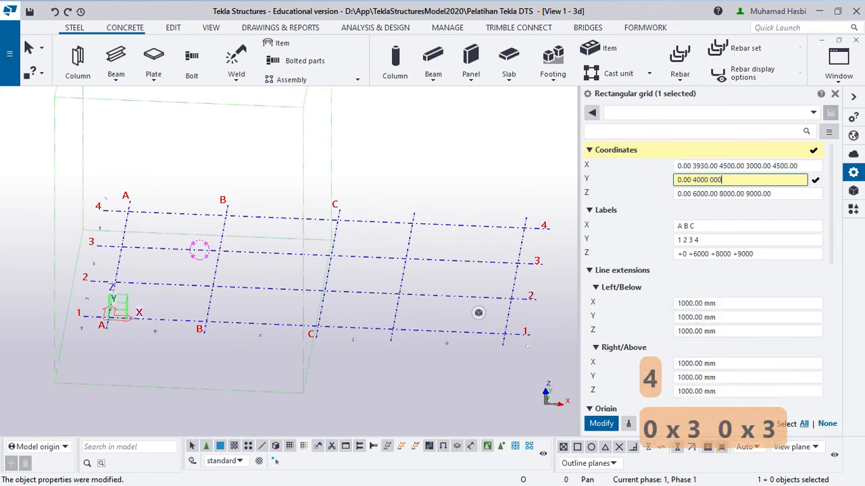
pyautogui.press('BackSpace')
pyautogui.press('BackSpace')
pyautogui.press('BackSpace')
pyautogui.write('4000 4000')
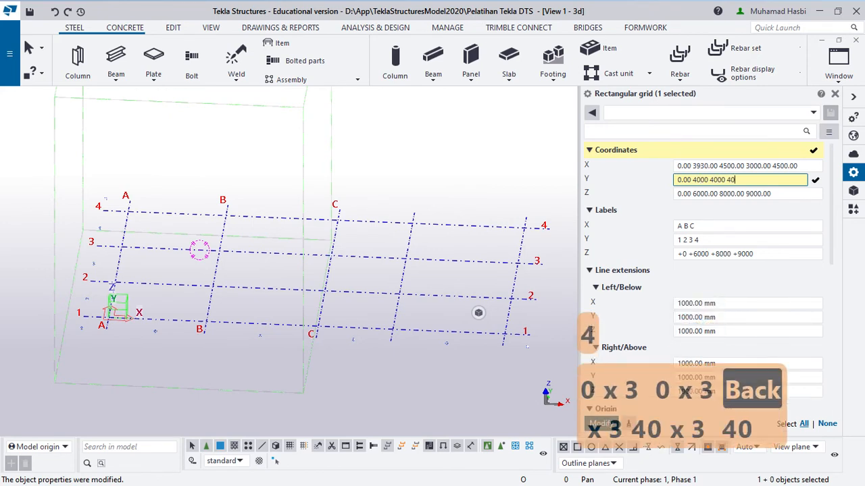
pyautogui.write(' 4000')
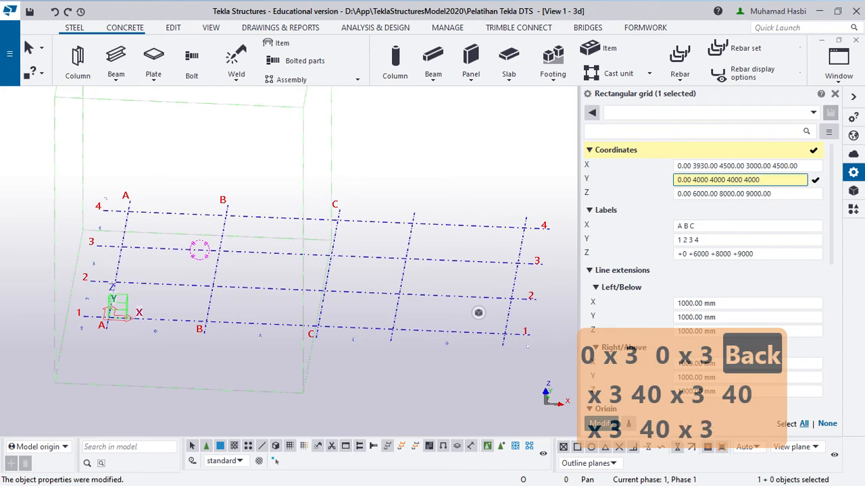
pyautogui.press('Return')
# - Replace the individual Y spacings with the shorthand 4*4000 after 0.00, and apply the change to the grid
pyautogui.moveTo(785, 179); pyautogui.dragTo(697, 181)
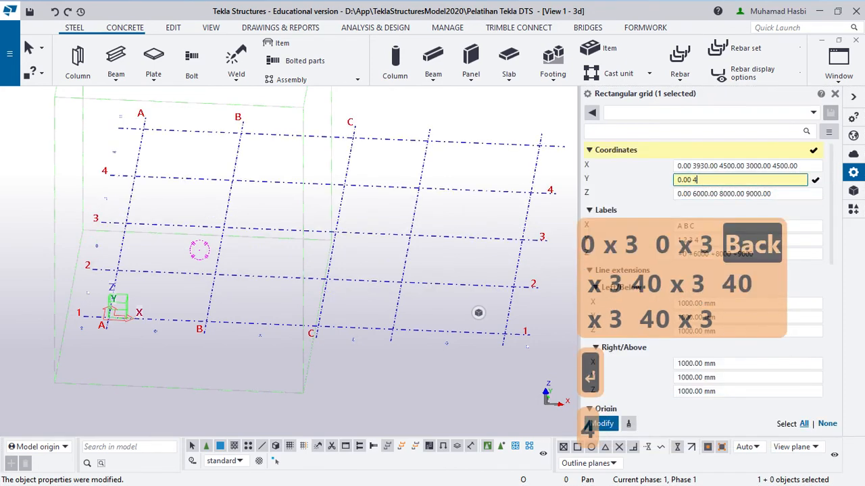
pyautogui.write('4')
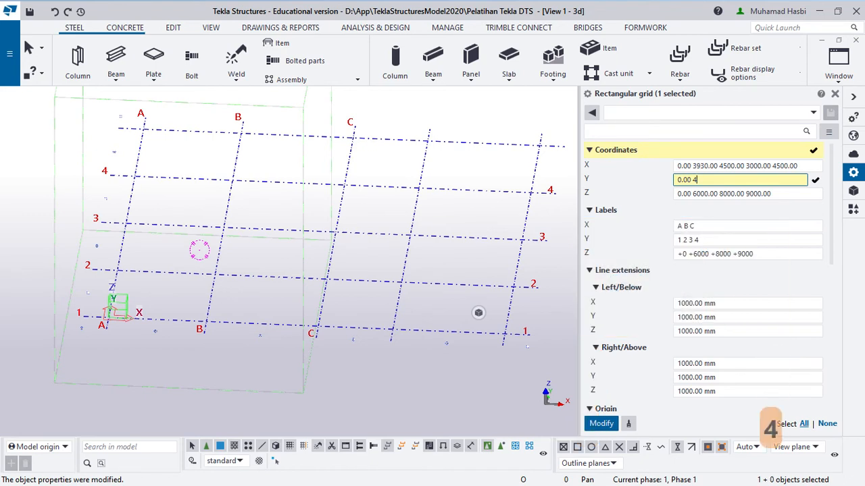
pyautogui.write('*4000')
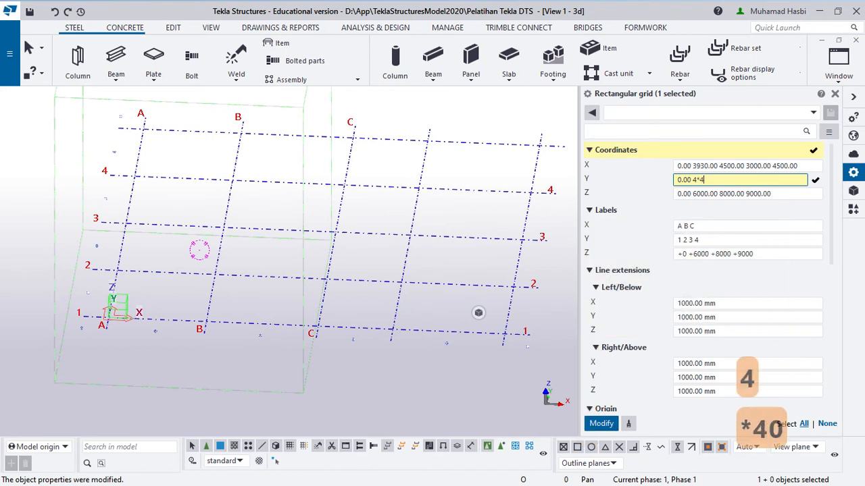
pyautogui.press('Return')
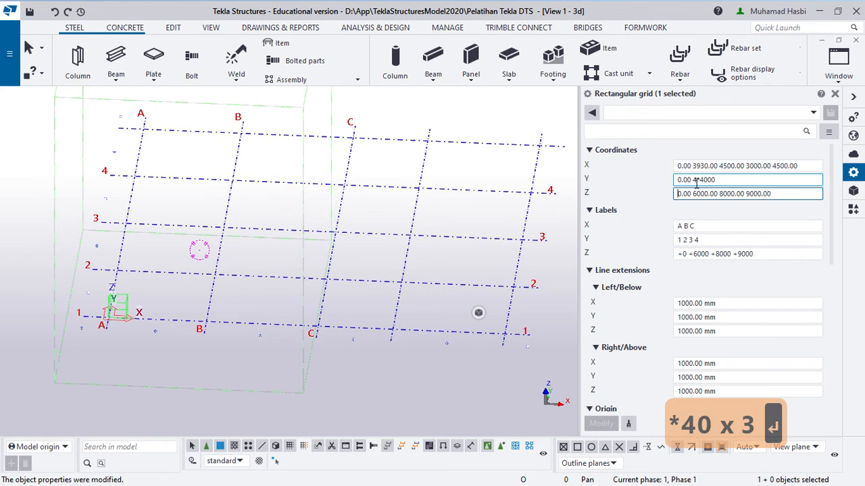
pyautogui.press('Escape')
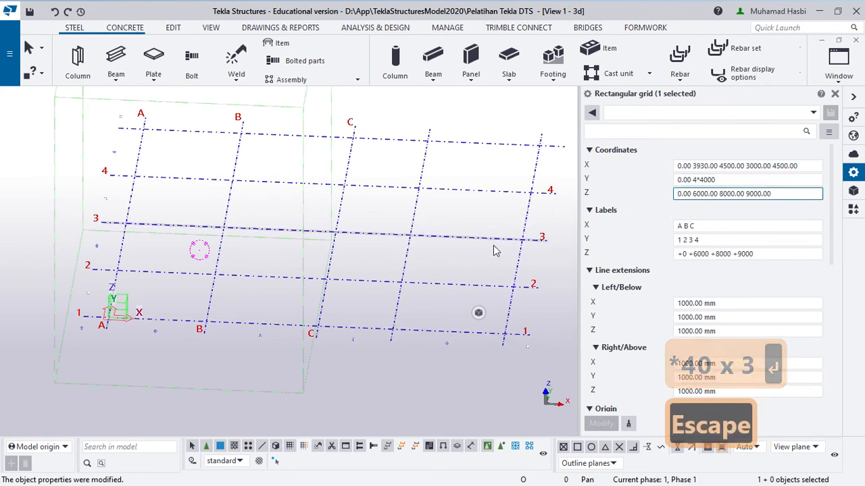
pyautogui.scroll(-2, 493, 246)
pyautogui.moveTo(527, 224); pyautogui.dragTo(500, 258, button='middle')
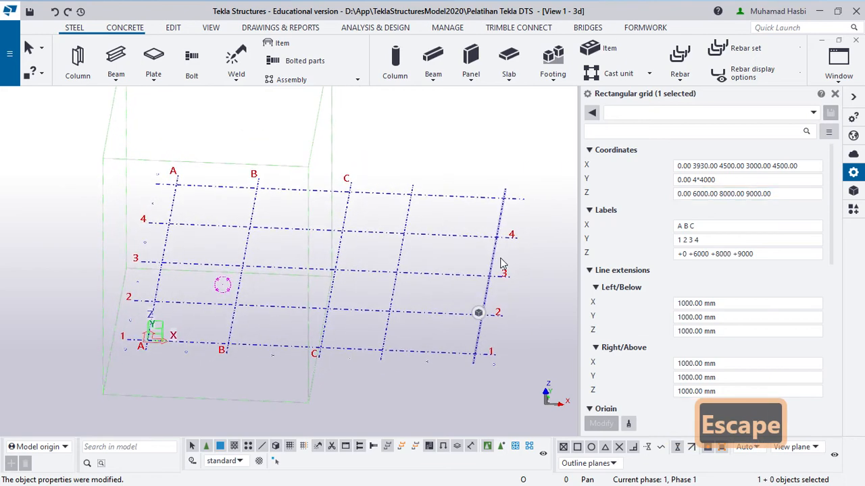
# - Switch to the Plot folder in File Explorer and open the section drawing Potongan B-B in Nitro Pro
pyautogui.click(790, 195)
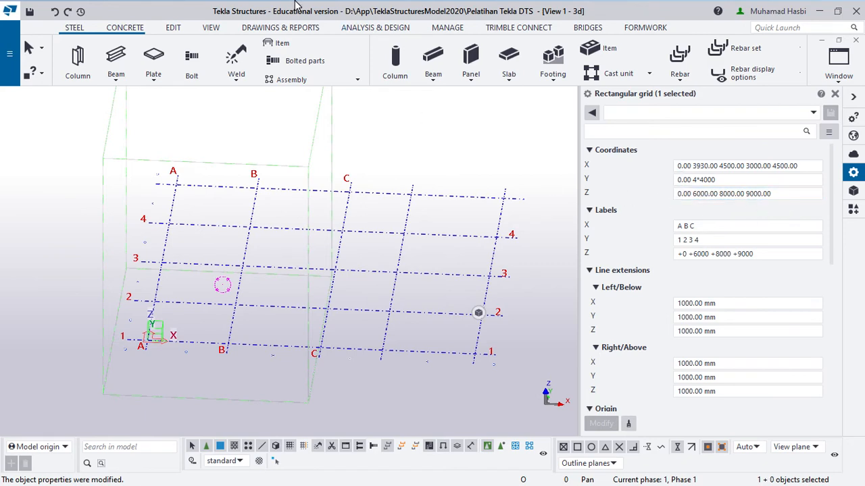
pyautogui.press('super')
pyautogui.click(266, 11)
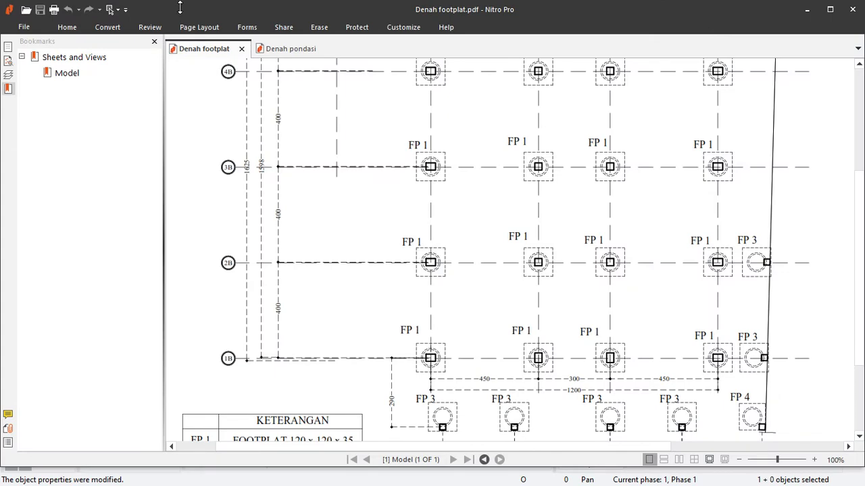
pyautogui.press('super')
pyautogui.click(111, 8)
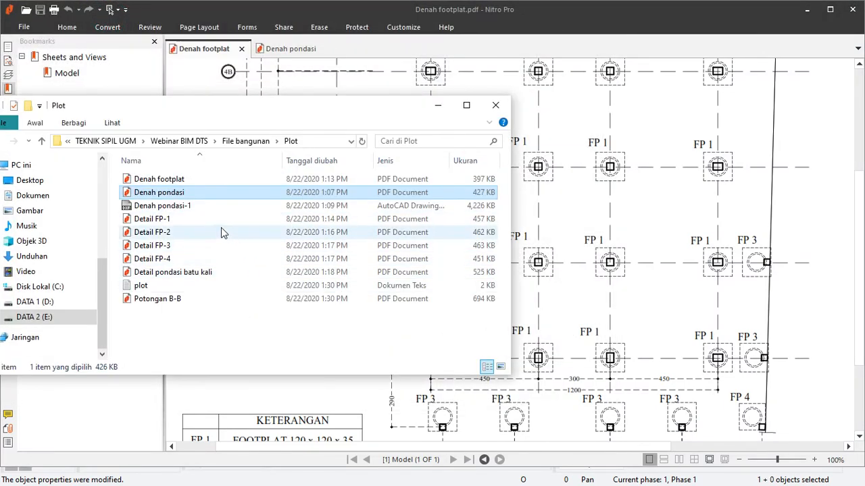
pyautogui.doubleClick(189, 299)
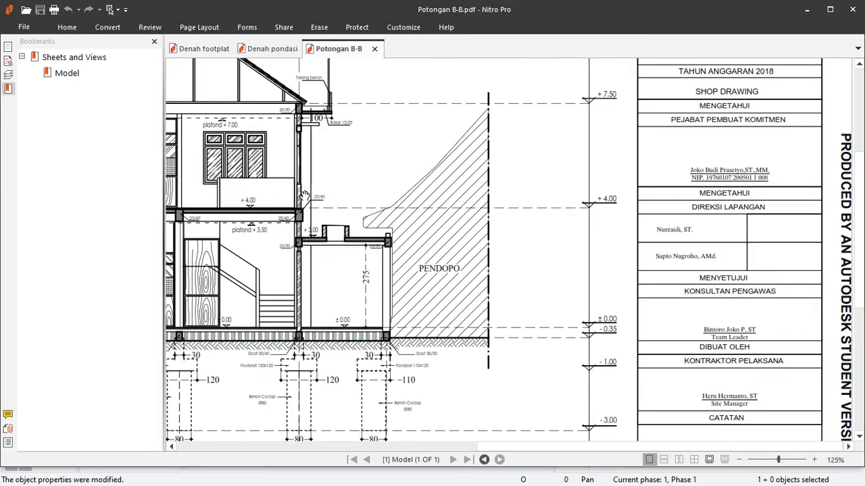
# - Examine the elevation marks beside the section in Potongan B-B.pdf, from the roof down to the foundations
pyautogui.keyDown('ctrl'); pyautogui.scroll(-1, 431, 282); pyautogui.keyUp('ctrl')
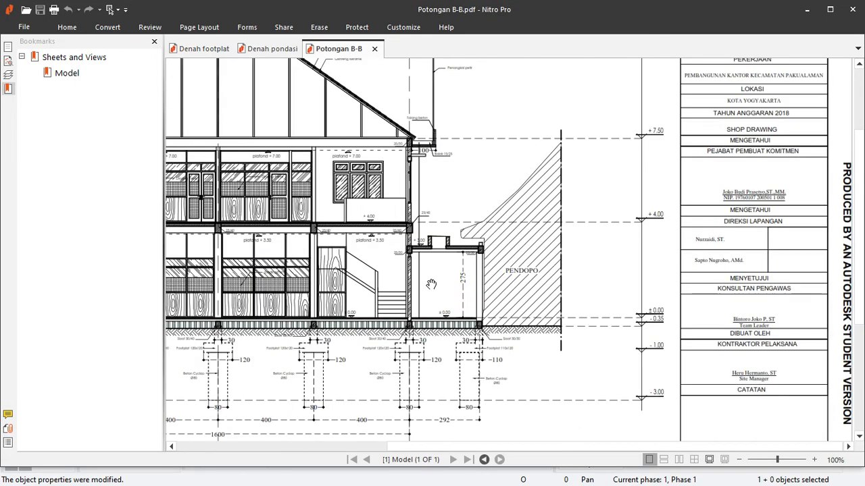
pyautogui.scroll(3, 639, 215)
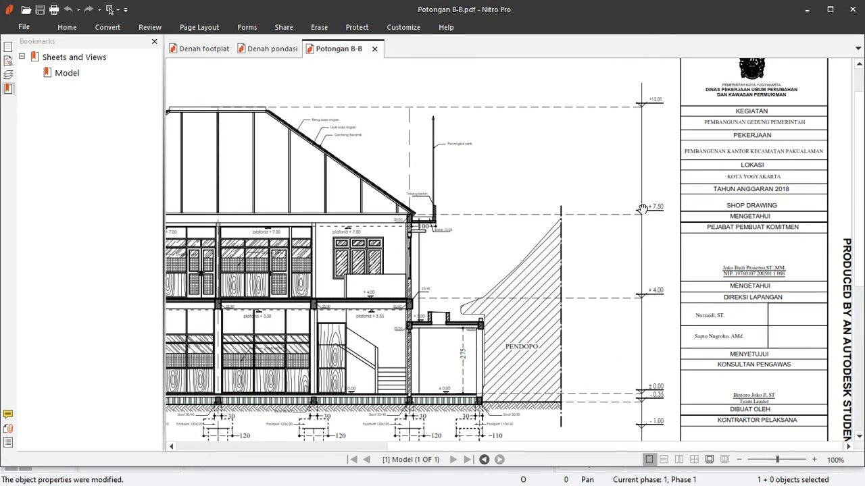
pyautogui.keyDown('ctrl'); pyautogui.scroll(2, 639, 219); pyautogui.keyUp('ctrl')
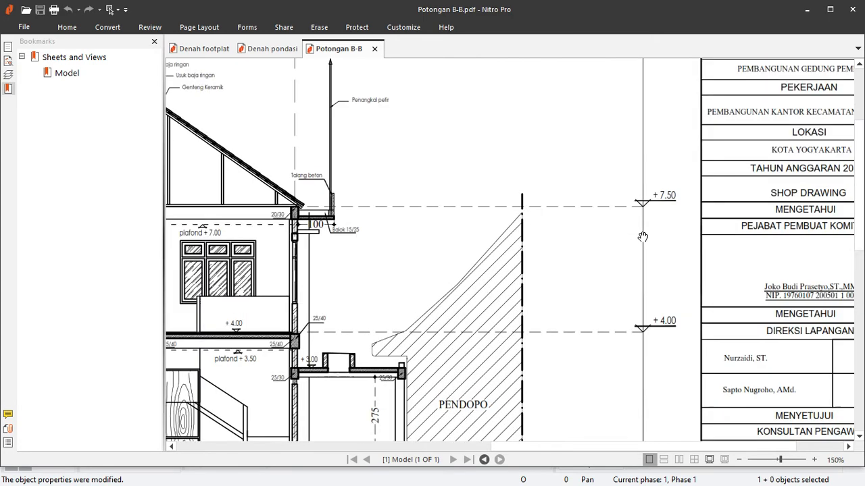
pyautogui.keyDown('ctrl'); pyautogui.scroll(-1, 642, 236); pyautogui.keyUp('ctrl')
pyautogui.scroll(-4, 650, 241)
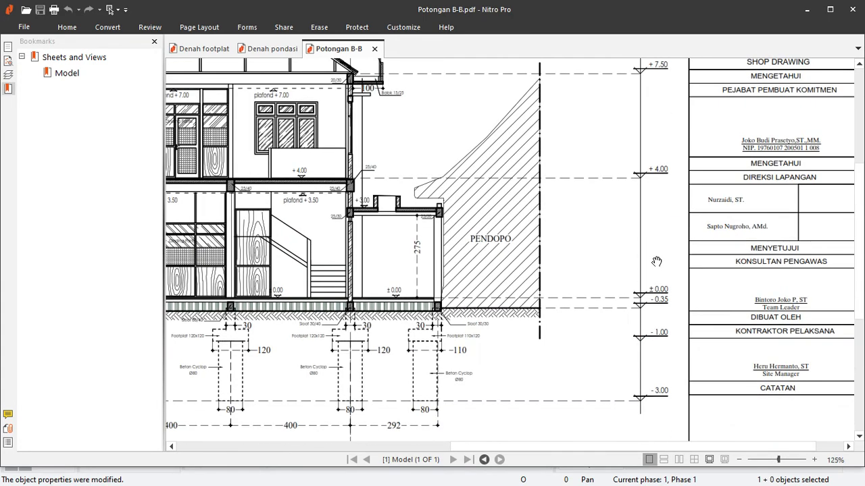
pyautogui.keyDown('ctrl'); pyautogui.scroll(4, 655, 303); pyautogui.keyUp('ctrl')
pyautogui.keyDown('ctrl'); pyautogui.scroll(-2, 652, 292); pyautogui.keyUp('ctrl')
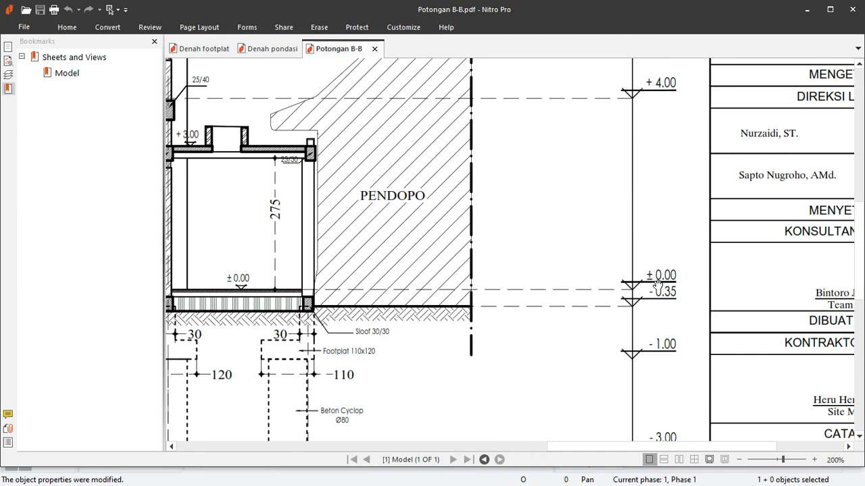
# - Examine the level marks from the ground floor down to the foundation base in the section drawing
pyautogui.keyDown('ctrl'); pyautogui.scroll(2, 656, 286); pyautogui.keyUp('ctrl')
pyautogui.keyDown('ctrl'); pyautogui.scroll(-3, 650, 268); pyautogui.keyUp('ctrl')
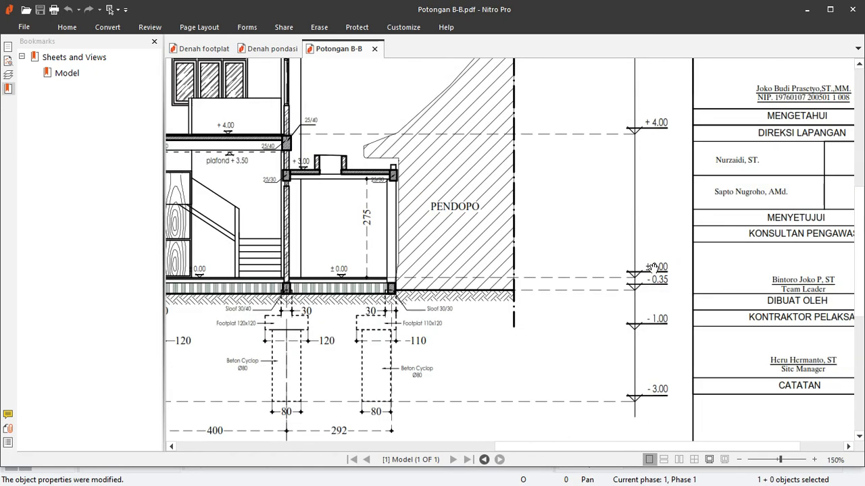
pyautogui.keyDown('ctrl'); pyautogui.scroll(1, 652, 268); pyautogui.keyUp('ctrl')
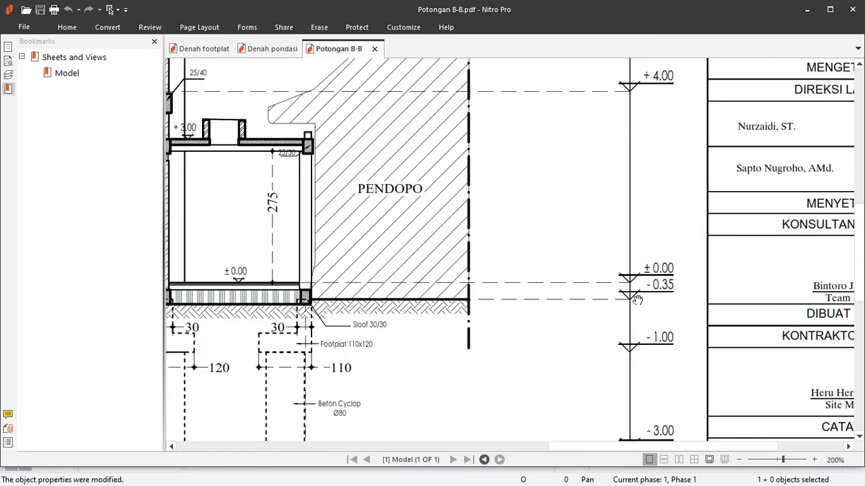
pyautogui.scroll(-3, 654, 299)
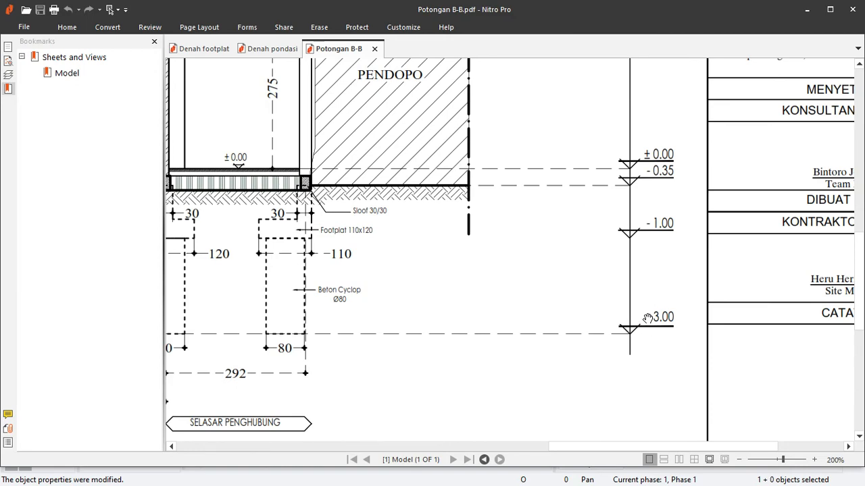
pyautogui.scroll(2, 662, 322)
pyautogui.press('super')
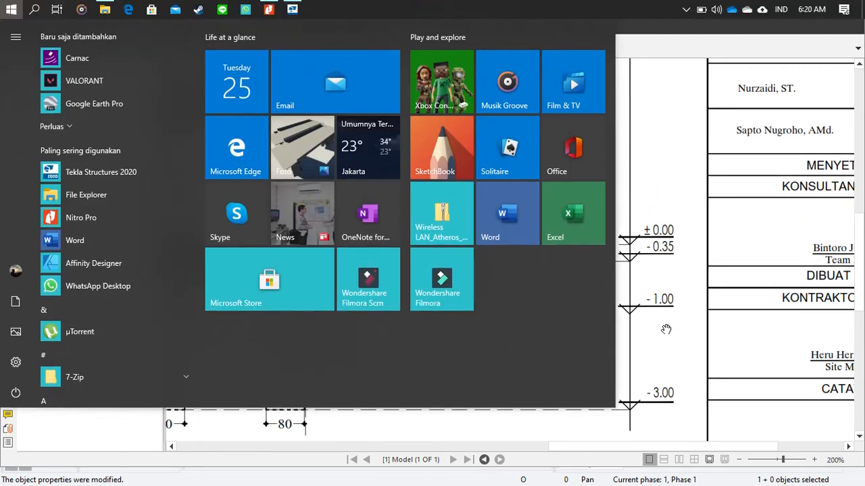
pyautogui.press('super')
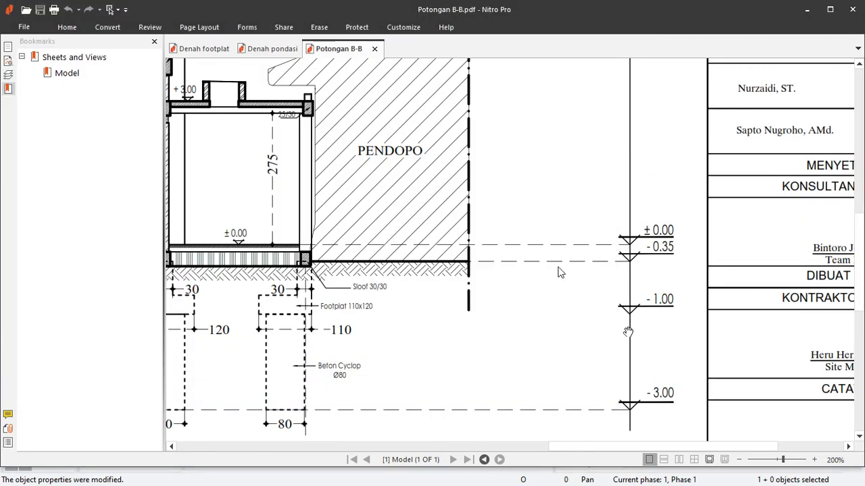
# - Switch to Tekla Structures and insert -3000 before 0.00 in the grid's Z coordinates
pyautogui.press('super')
pyautogui.click(292, 9)
pyautogui.click(680, 194)
pyautogui.write('-30')
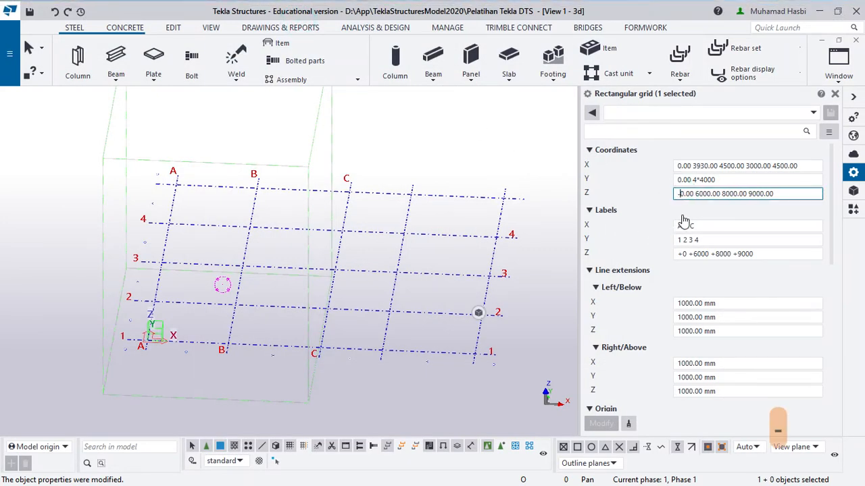
pyautogui.write('00')
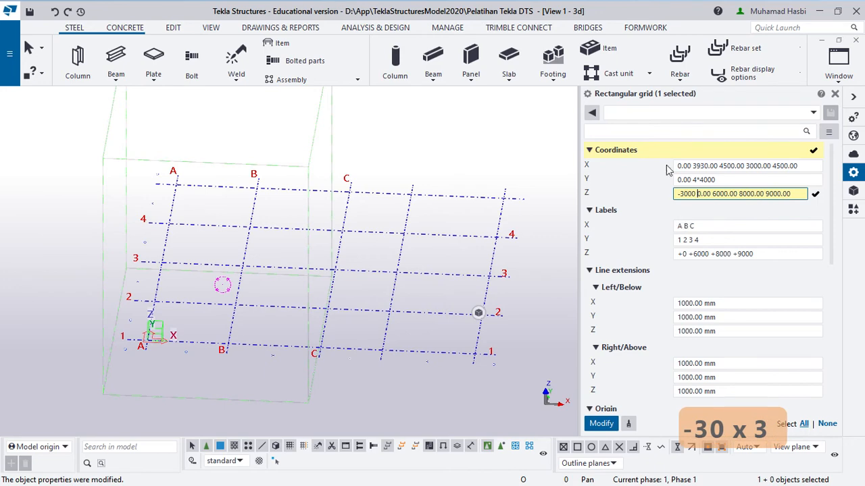
# - Check the foundation levels in the Nitro Pro section drawing and add -1000 after -3000 in the Tekla Structures grid's Z coordinates
pyautogui.press('super')
pyautogui.click(266, 9)
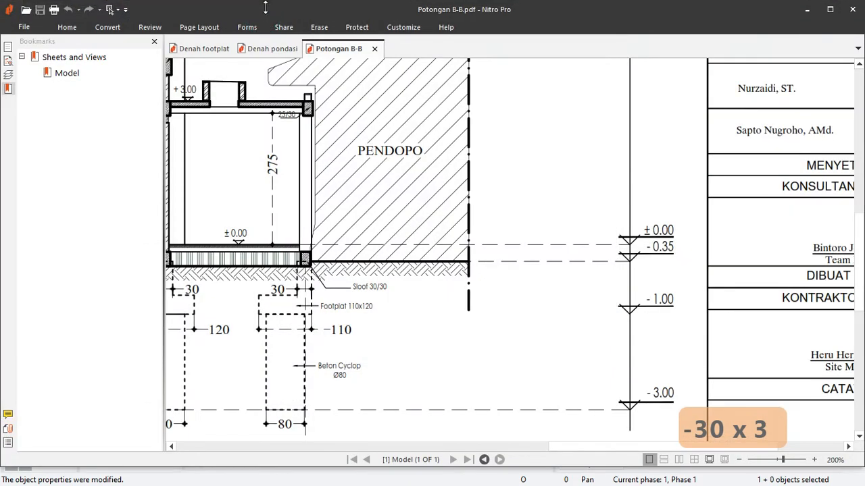
pyautogui.press('super')
pyautogui.click(293, 10)
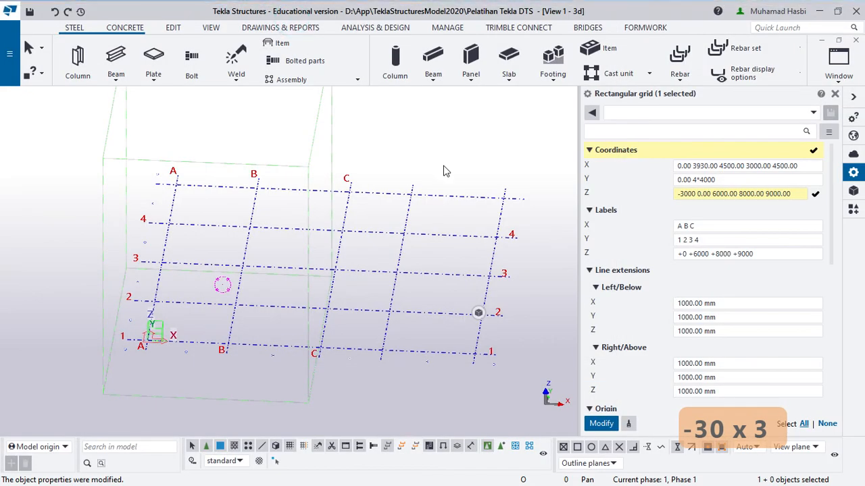
pyautogui.click(696, 194)
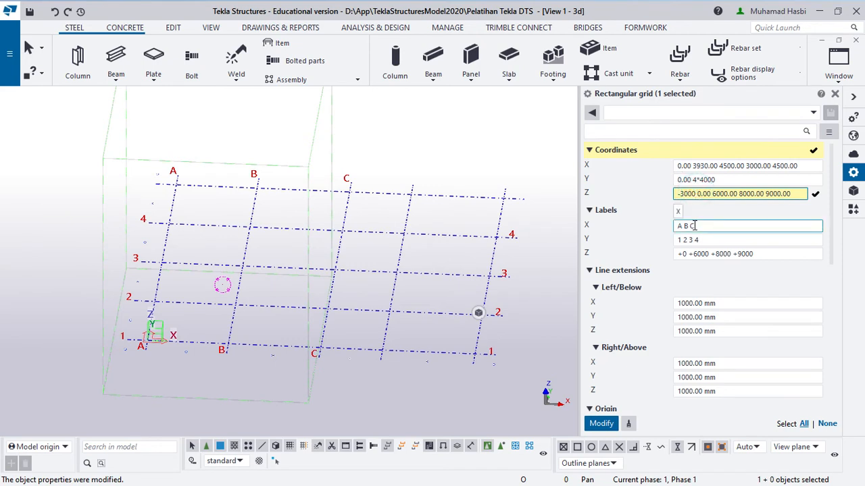
pyautogui.press('BackSpace')
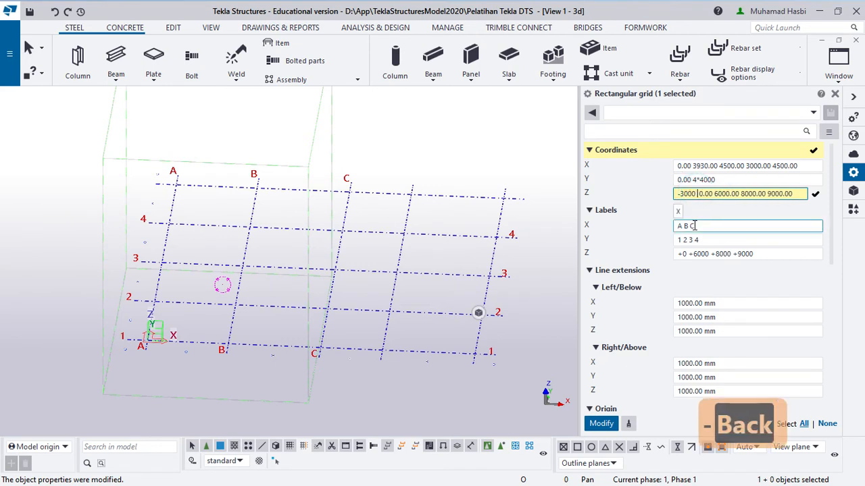
pyautogui.write('-1000')
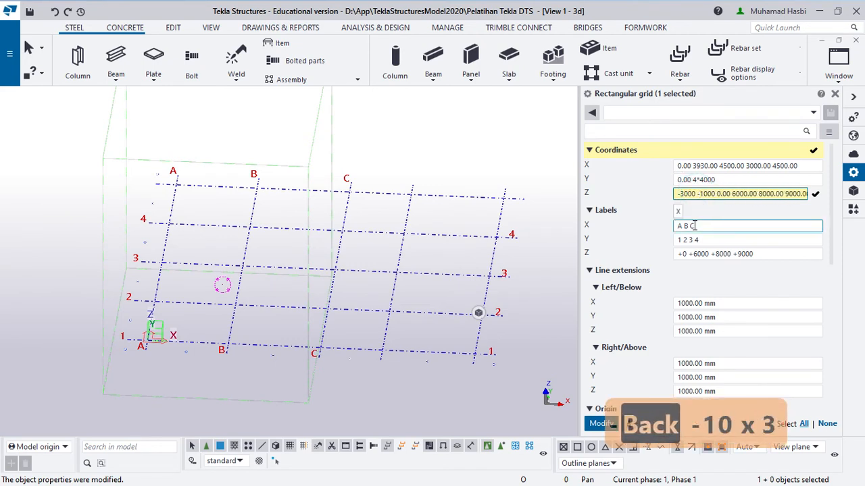
# - Check the level below ±0.00 in the Nitro Pro section and add -350 after -1000 in the Tekla Structures grid's Z coordinates
pyautogui.press('super')
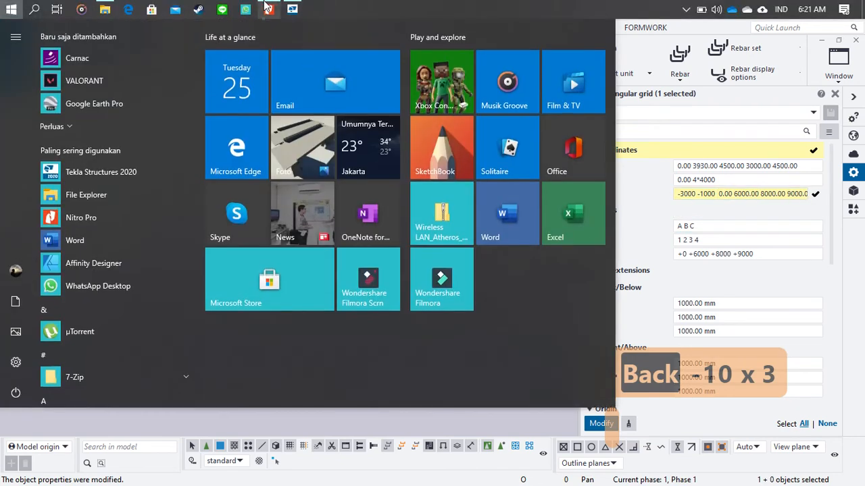
pyautogui.click(269, 5)
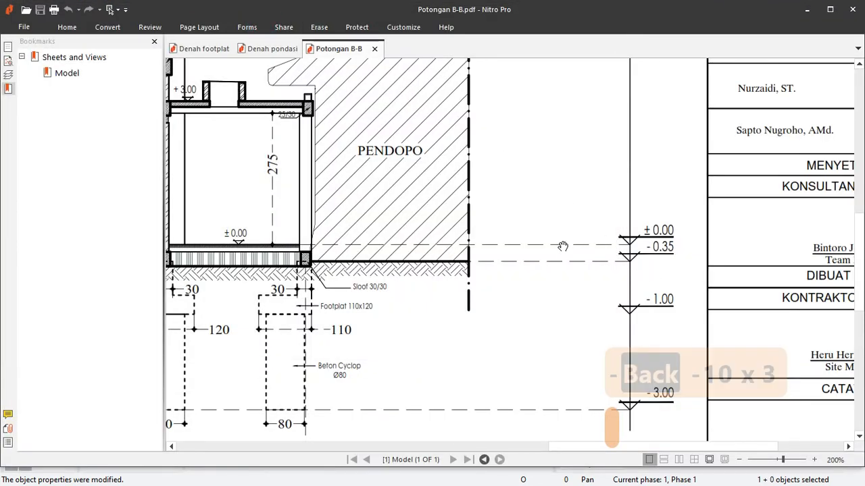
pyautogui.press('super')
pyautogui.click(292, 9)
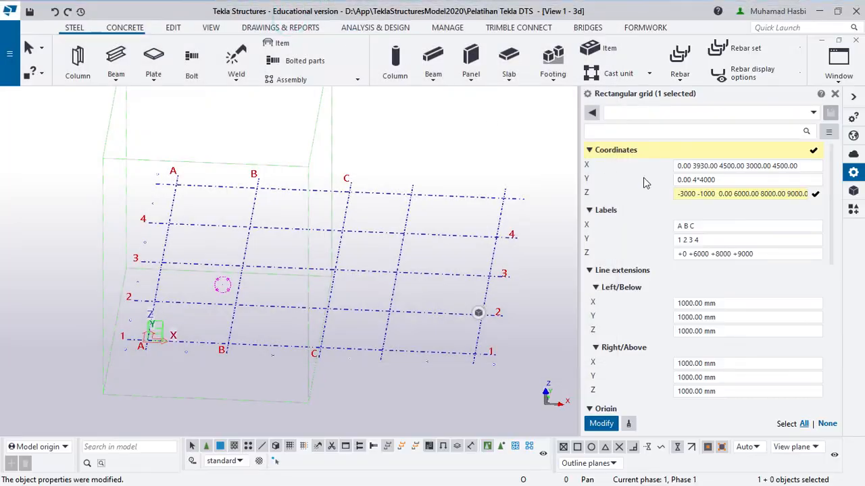
pyautogui.click(716, 194)
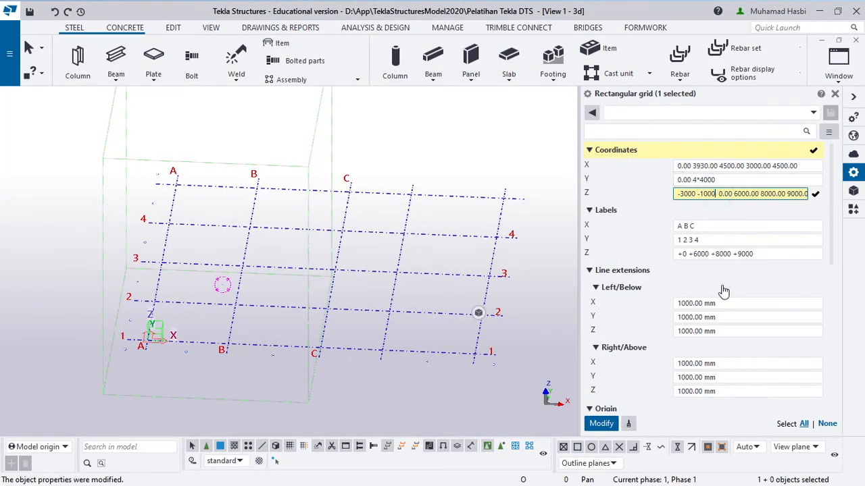
pyautogui.write('-350')
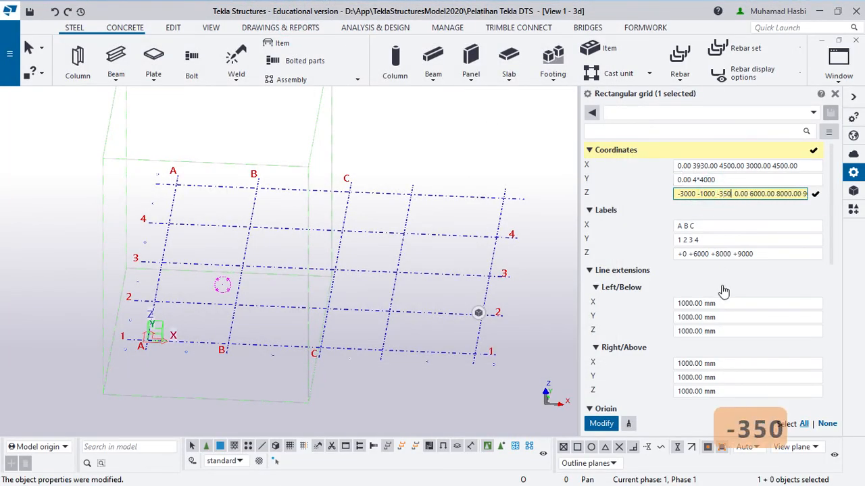
# - Set the Z coordinate that follows 0.00 to 4000
pyautogui.press('Right')
pyautogui.press('Right')
pyautogui.press('Right')
pyautogui.press('Right')
pyautogui.press('Right')
pyautogui.press('Right')
pyautogui.press('Right')
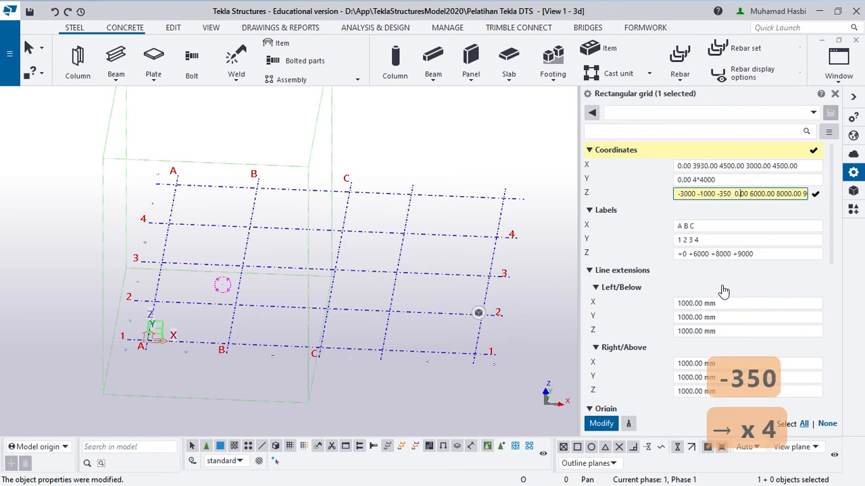
pyautogui.hotkey('shift', 'Right')
pyautogui.hotkey('shift', 'Right')
pyautogui.hotkey('shift', 'Right')
pyautogui.hotkey('shift', 'Right')
pyautogui.hotkey('shift', 'Right')
pyautogui.hotkey('shift', 'Right')
pyautogui.hotkey('shift', 'Right')
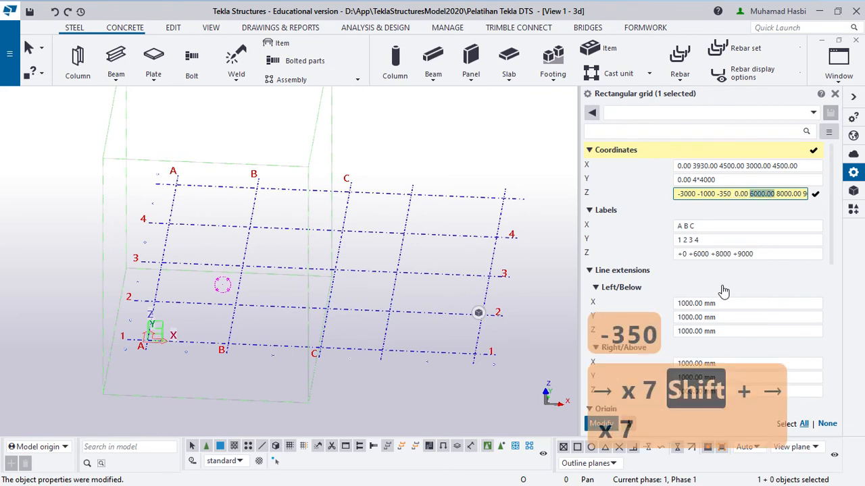
pyautogui.write('4000')
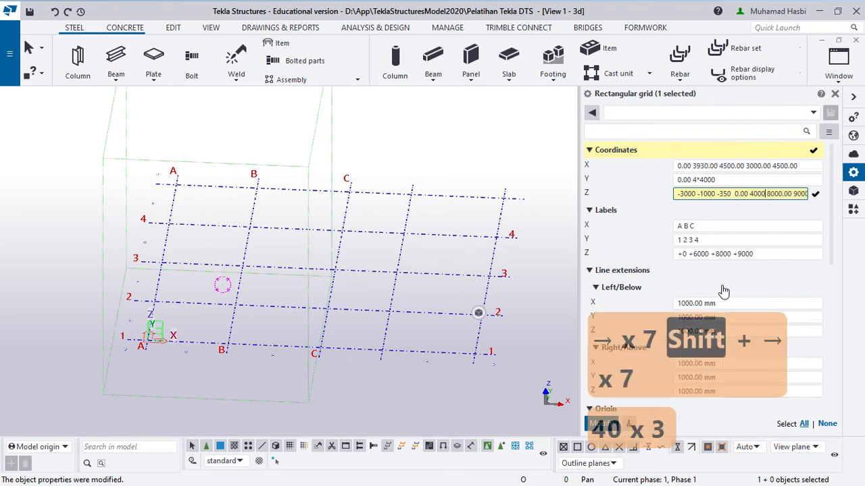
# - Set the Z coordinate that follows 4000 to 7500
pyautogui.press('Right')
pyautogui.hotkey('shift', 'Right')
pyautogui.hotkey('shift', 'Right')
pyautogui.hotkey('shift', 'Right')
pyautogui.hotkey('shift', 'Right')
pyautogui.hotkey('shift', 'Right')
pyautogui.hotkey('shift', 'Right')
pyautogui.hotkey('shift', 'Right')
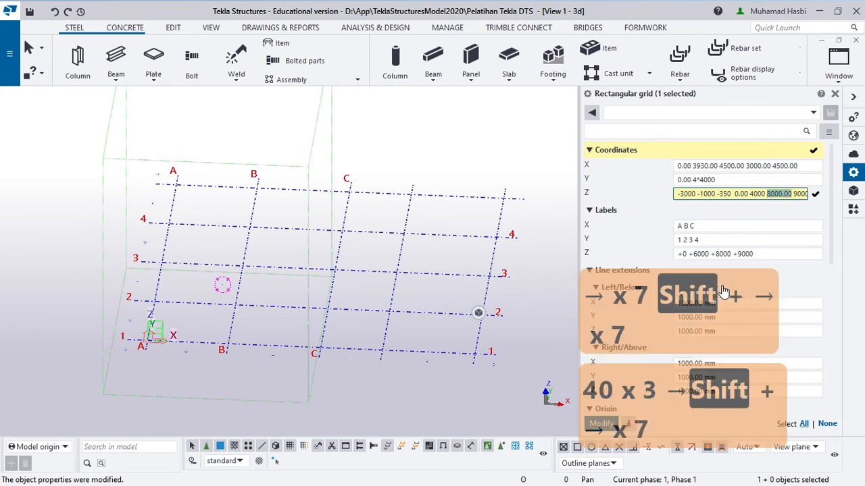
pyautogui.write('7500')
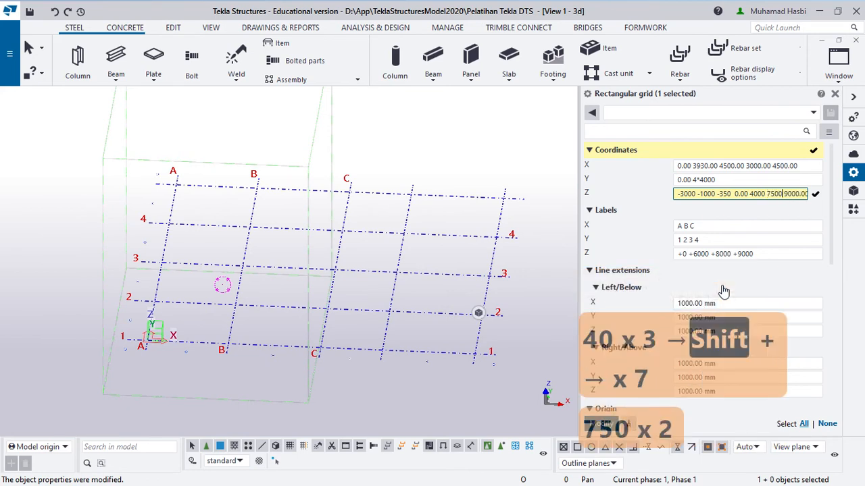
# - Remove the last Z coordinate after 7500 and apply the new Z levels to the grid
pyautogui.press('Right')
pyautogui.hotkey('shift', 'Right')
pyautogui.hotkey('shift', 'Right')
pyautogui.hotkey('shift', 'Right')
pyautogui.hotkey('shift', 'Right')
pyautogui.hotkey('shift', 'Right')
pyautogui.hotkey('shift', 'Right')
pyautogui.hotkey('shift', 'Right')
pyautogui.hotkey('shift', 'Right')
pyautogui.hotkey('shift', 'Right')
pyautogui.hotkey('shift', 'Right')
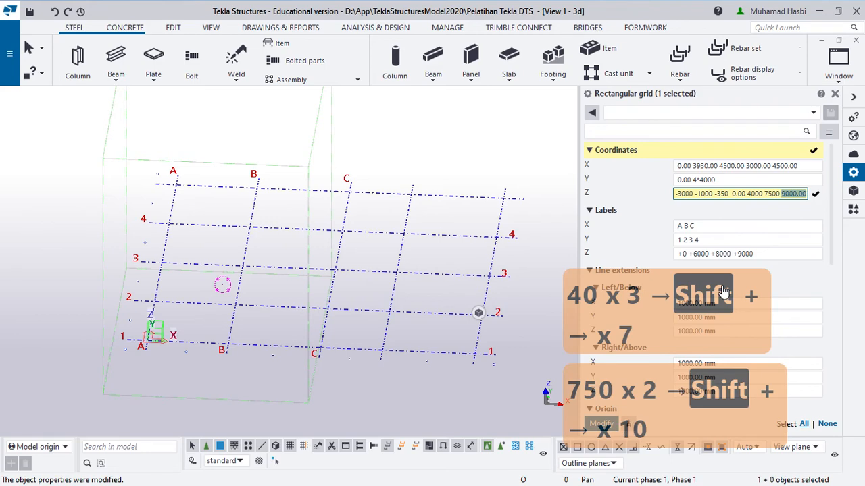
pyautogui.press('BackSpace')
pyautogui.press('BackSpace')
pyautogui.press('Return')
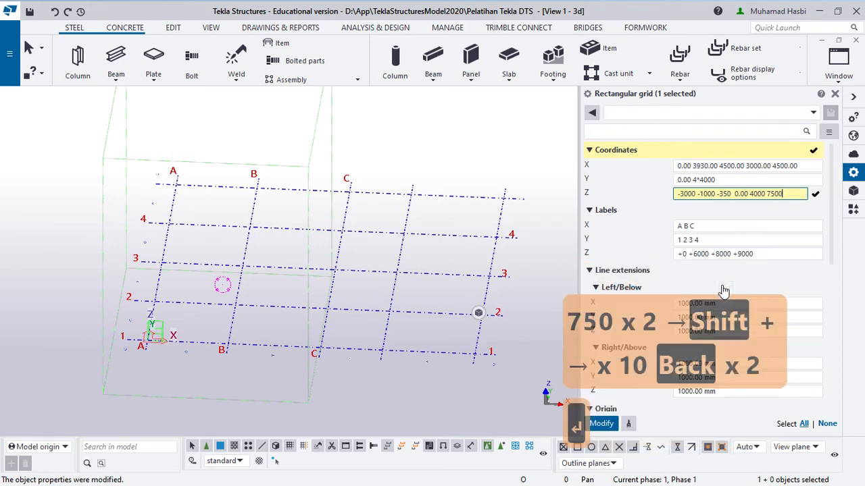
# - Switch to the section drawing in Nitro Pro and examine its level marks from the foundations up to the roof
pyautogui.press('super')
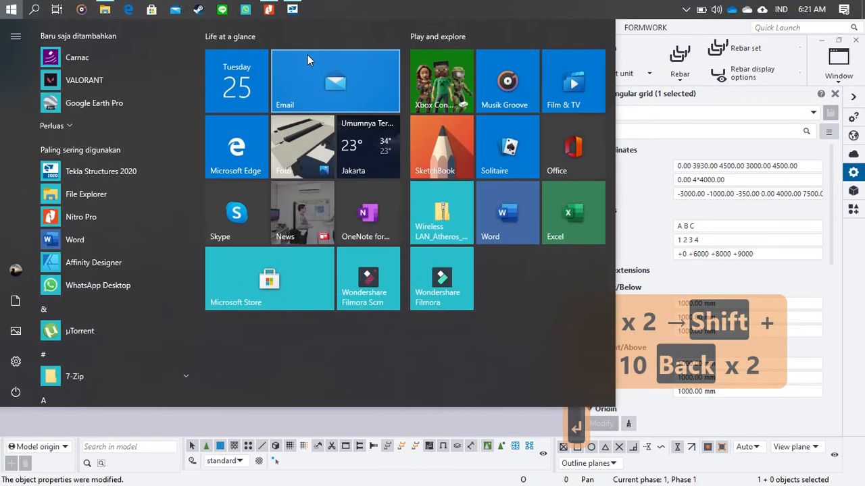
pyautogui.click(291, 9)
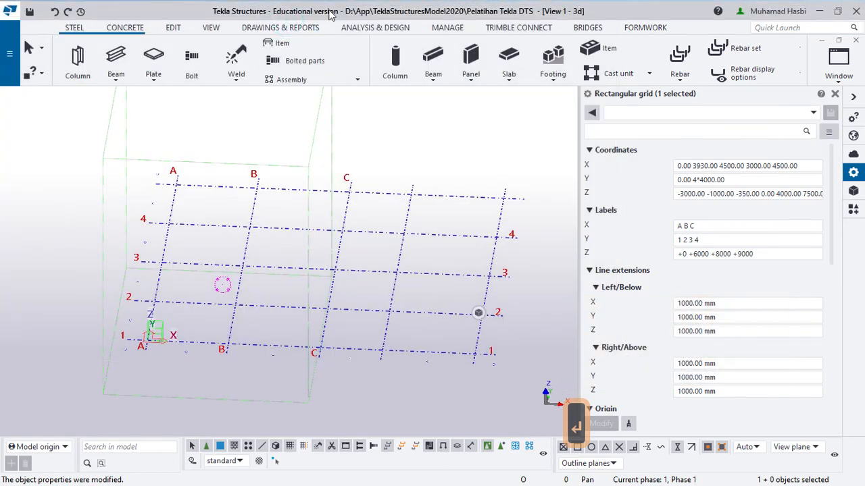
pyautogui.press('super')
pyautogui.click(271, 9)
pyautogui.keyDown('ctrl'); pyautogui.scroll(-2, 379, 149); pyautogui.keyUp('ctrl')
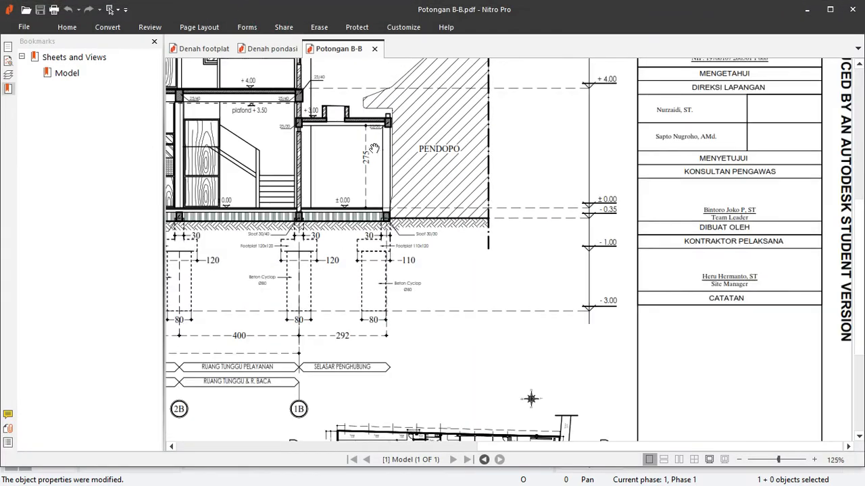
pyautogui.moveTo(339, 124)
pyautogui.mouseDown()
pyautogui.moveTo(446, 239)
pyautogui.moveTo(515, 296)
pyautogui.mouseUp()
pyautogui.moveTo(405, 117); pyautogui.dragTo(459, 203)
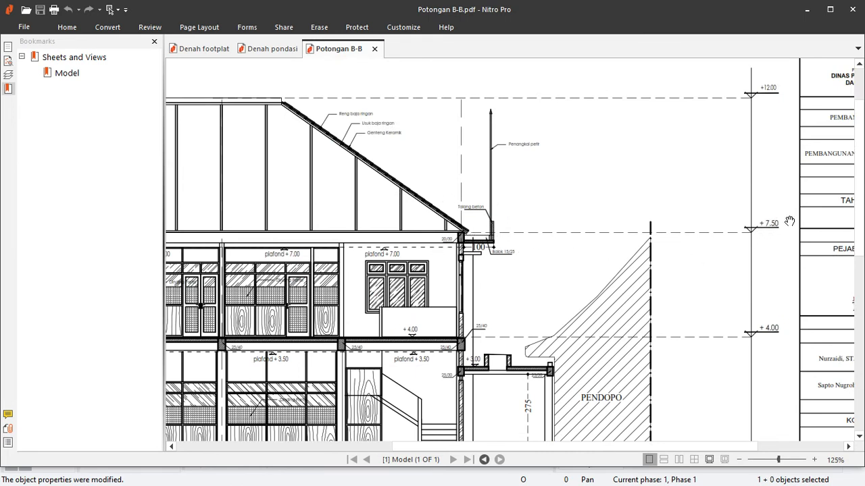
pyautogui.keyDown('ctrl'); pyautogui.scroll(-1, 777, 231); pyautogui.keyUp('ctrl')
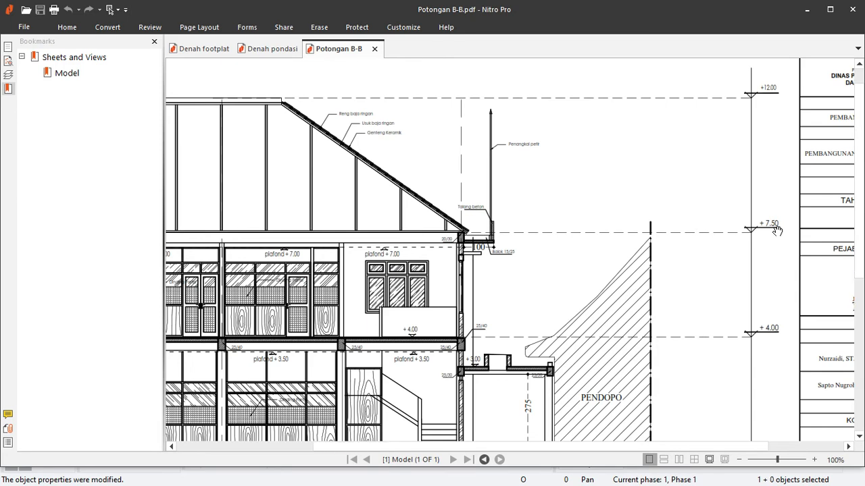
pyautogui.moveTo(666, 246); pyautogui.dragTo(656, 213)
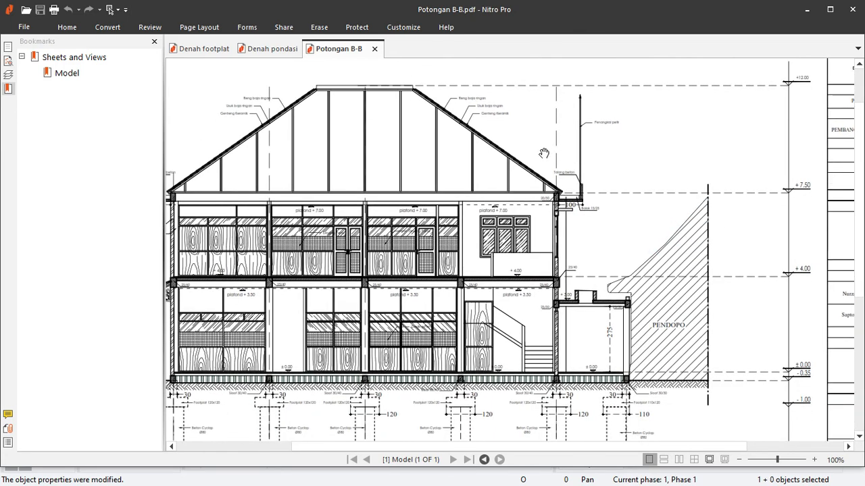
# - Switch to Tekla Structures, extend the grid's X labels to A B C D E, and apply the change
pyautogui.press('super')
pyautogui.click(293, 3)
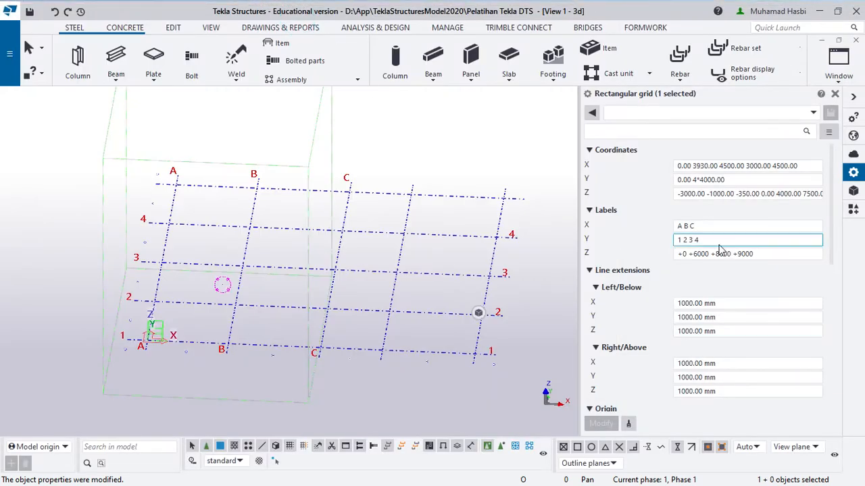
pyautogui.click(720, 179)
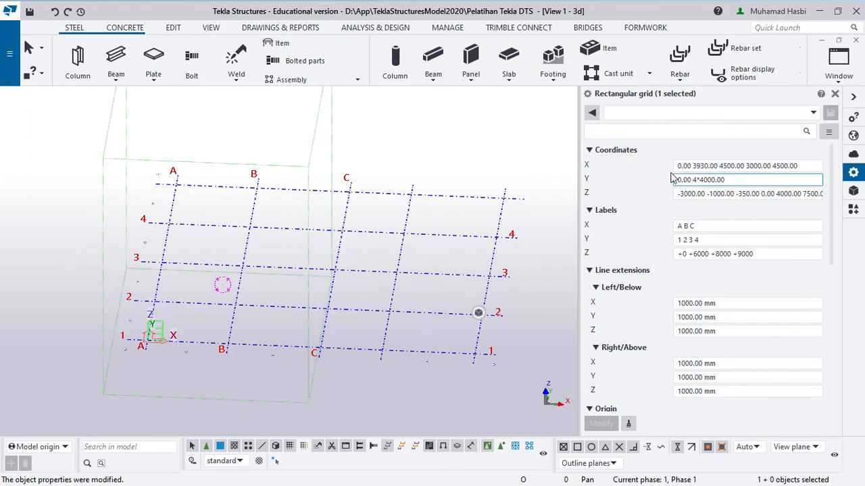
pyautogui.click(777, 167)
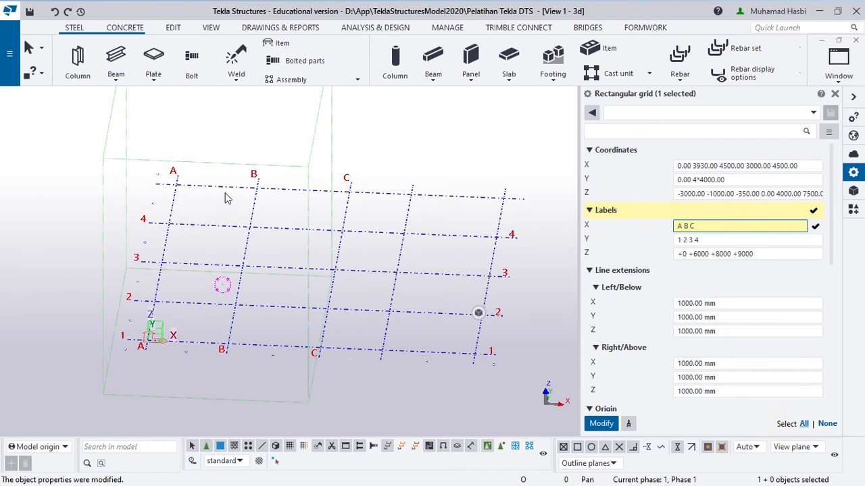
pyautogui.write('D E')
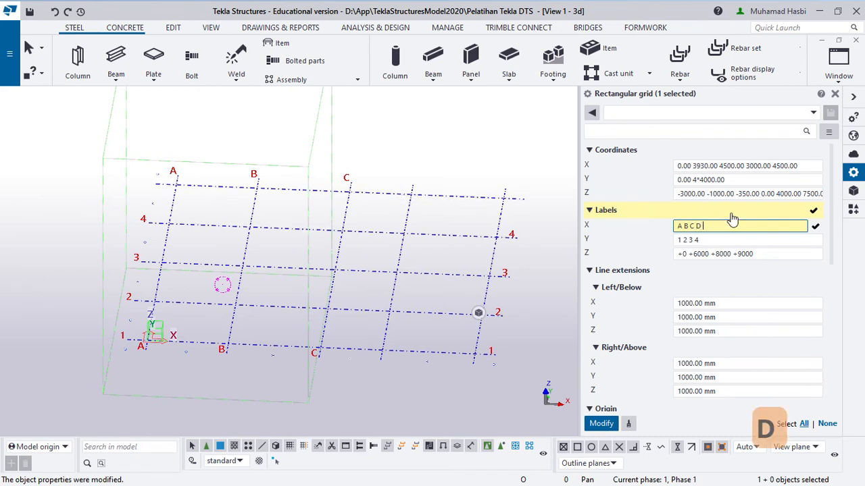
pyautogui.click(608, 424)
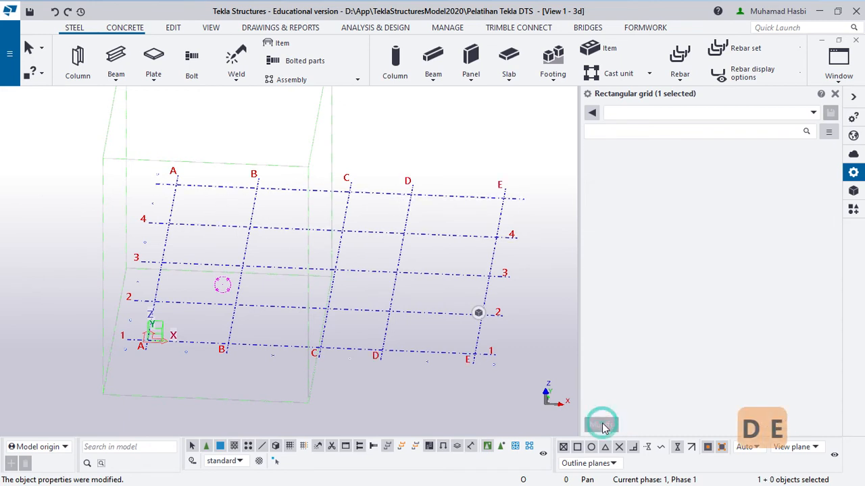
# - Extend the grid's Y labels to 1 2 3 4 5 and apply the change
pyautogui.click(699, 240)
pyautogui.write('5')
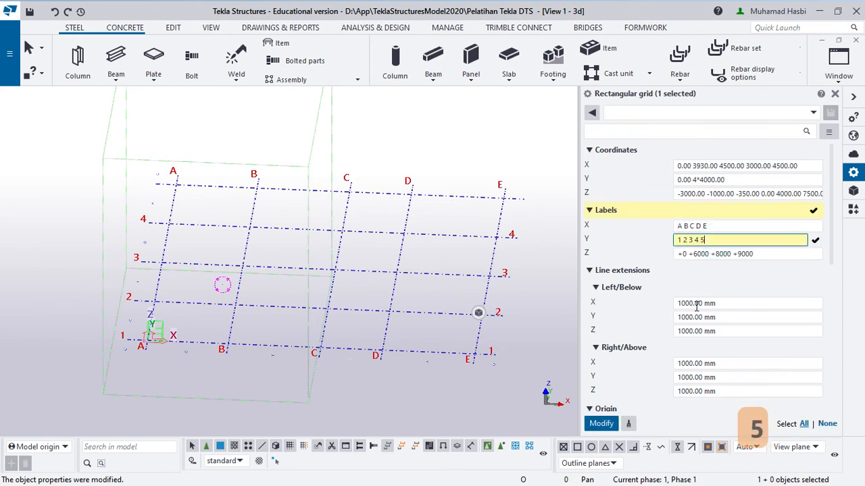
pyautogui.click(598, 425)
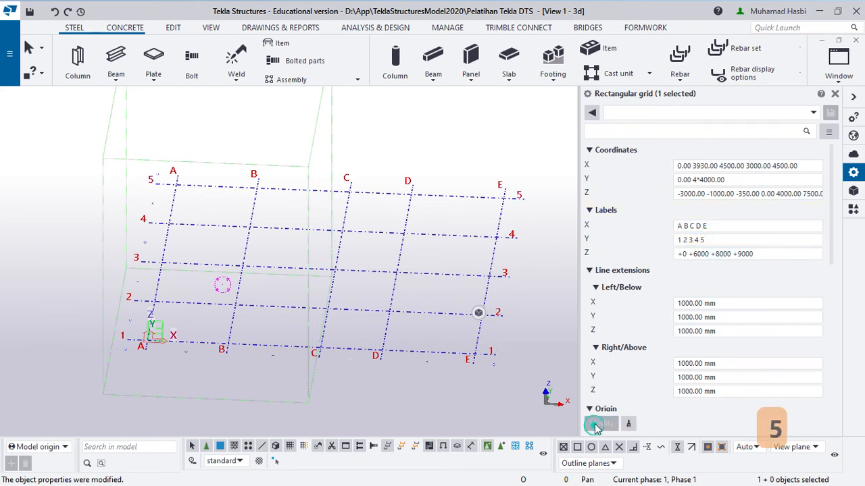
# - Insert the Z labels -3000, -1000 and -350 before +0
pyautogui.click(681, 256)
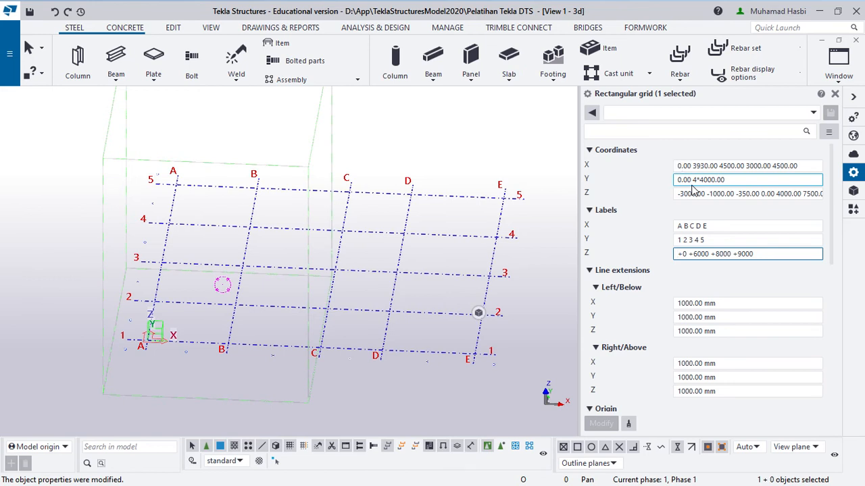
pyautogui.write('+')
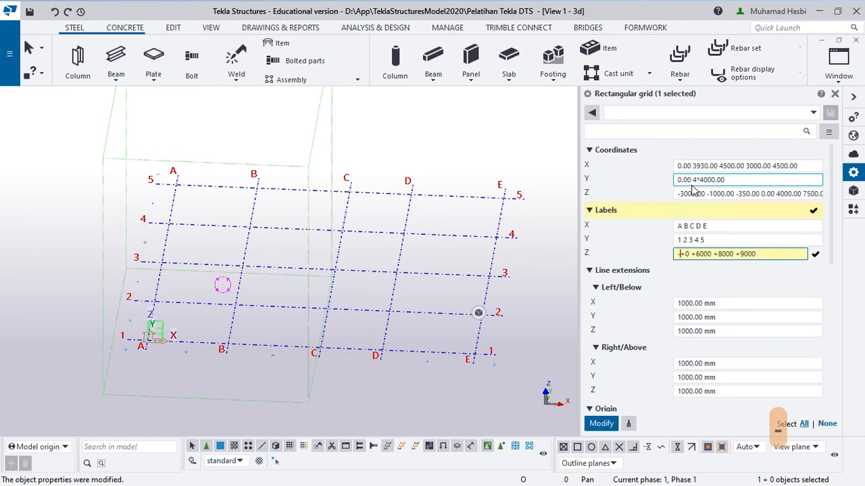
pyautogui.write('-3000 ')
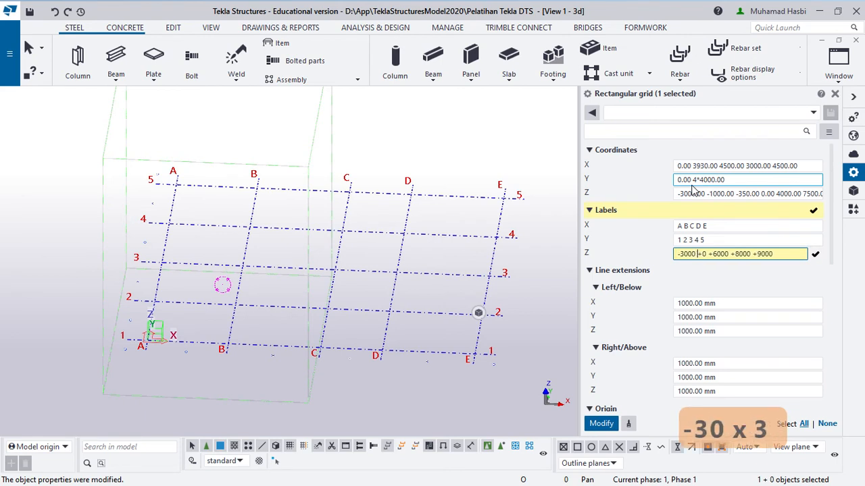
pyautogui.write('-1000')
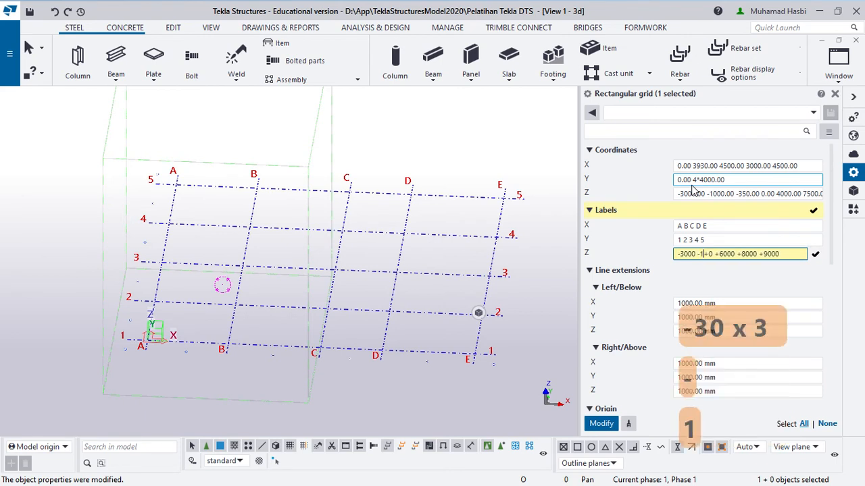
pyautogui.write(' -350')
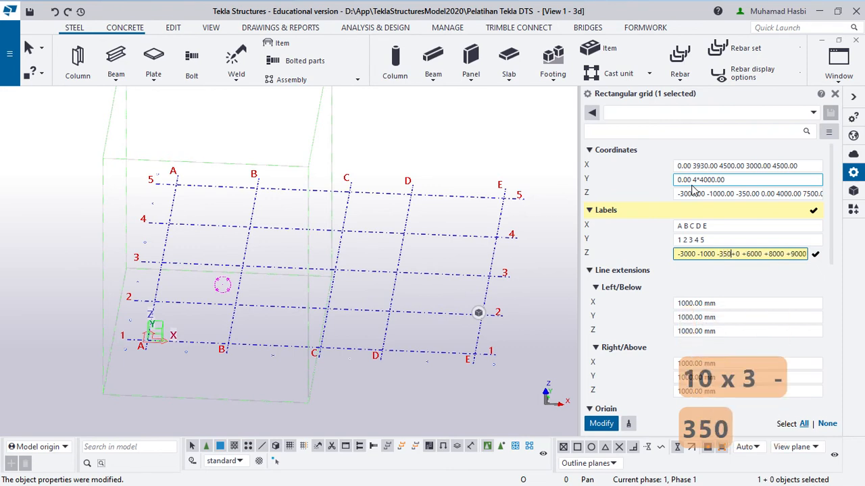
# - Set the Z label that follows +0 to +4000
pyautogui.press('Right')
pyautogui.press('Right')
pyautogui.press('Right')
pyautogui.press('Right')
pyautogui.press('Right')
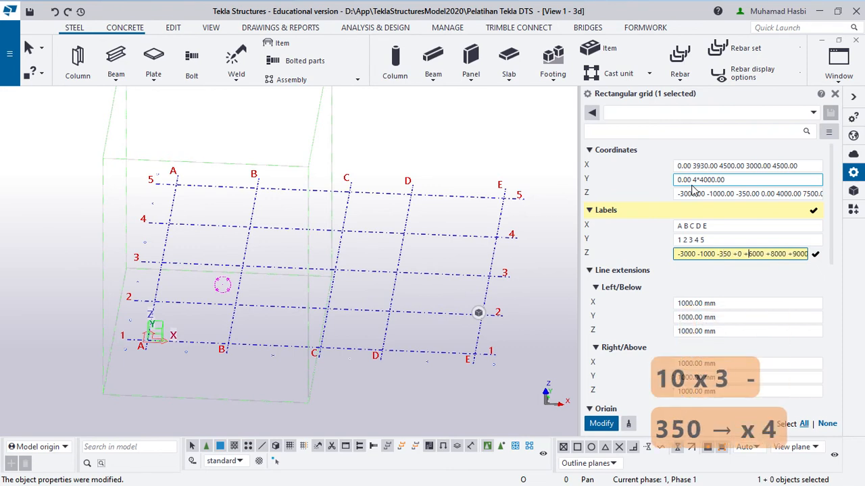
pyautogui.hotkey('shift', 'Right')
pyautogui.hotkey('shift', 'Right')
pyautogui.hotkey('shift', 'Right')
pyautogui.hotkey('shift', 'Right')
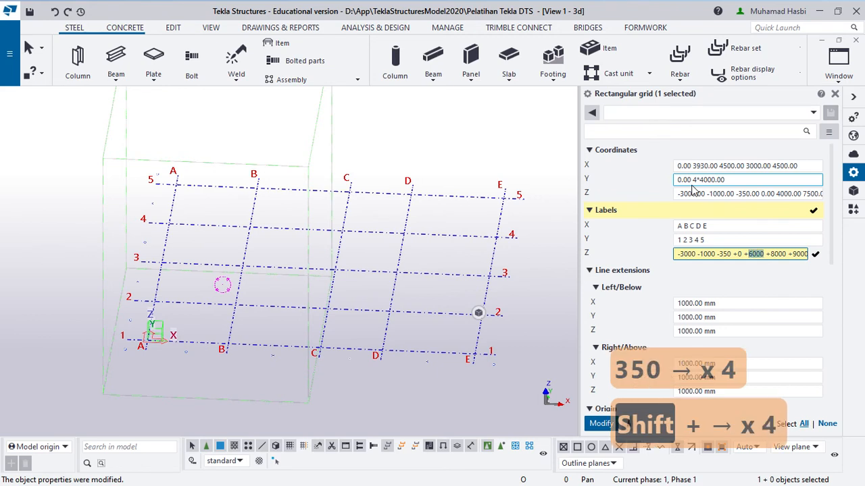
pyautogui.write('4000')
# - Set the Z label that follows +4000 to +7500
pyautogui.press('Right')
pyautogui.press('Right')
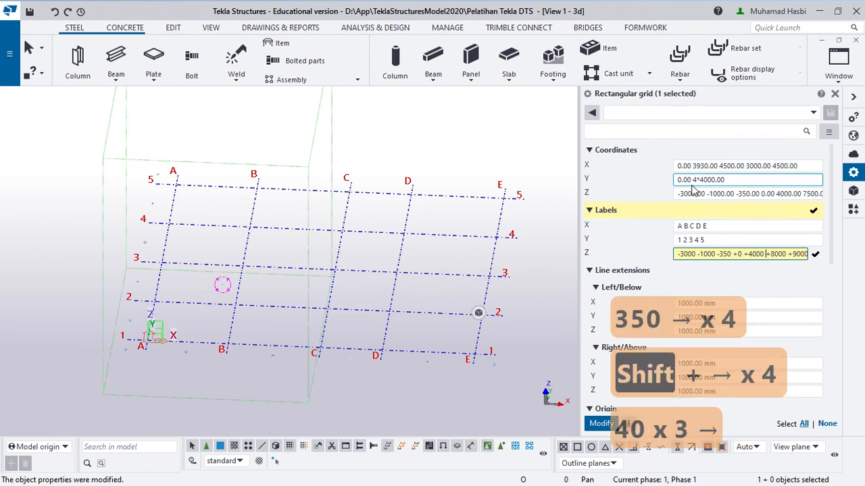
pyautogui.hotkey('shift', 'Right')
pyautogui.hotkey('shift', 'Right')
pyautogui.hotkey('shift', 'Right')
pyautogui.hotkey('shift', 'Right')
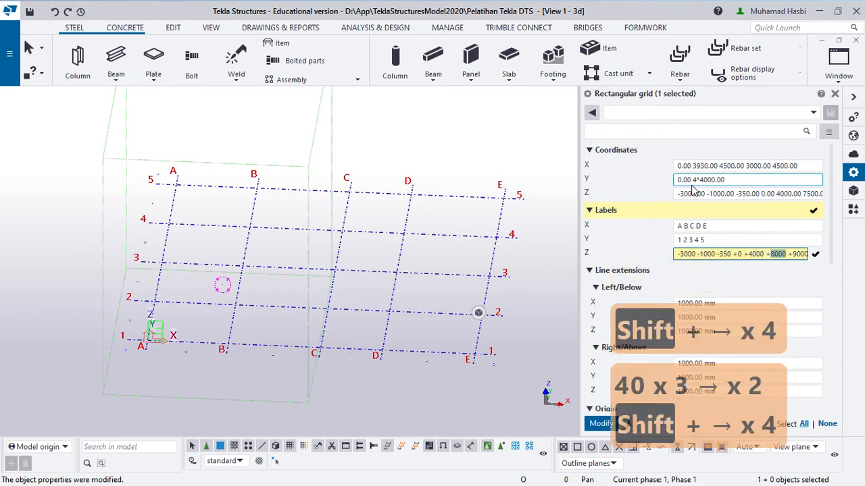
pyautogui.write('7500')
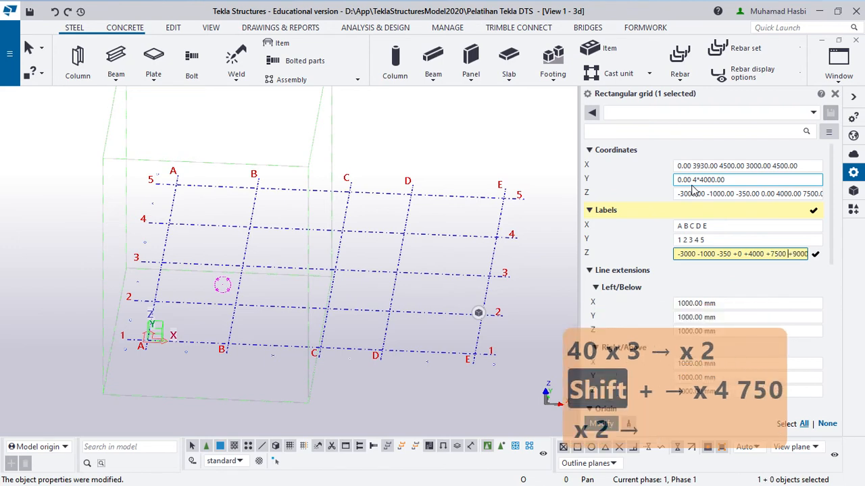
# - Remove the last Z label after +7500 and apply the Z labels to the grid
pyautogui.hotkey('shift', 'Right')
pyautogui.hotkey('shift', 'Right')
pyautogui.hotkey('shift', 'Right')
pyautogui.hotkey('shift', 'Right')
pyautogui.hotkey('shift', 'Right')
pyautogui.hotkey('shift', 'Right')
pyautogui.press('BackSpace')
pyautogui.press('BackSpace')
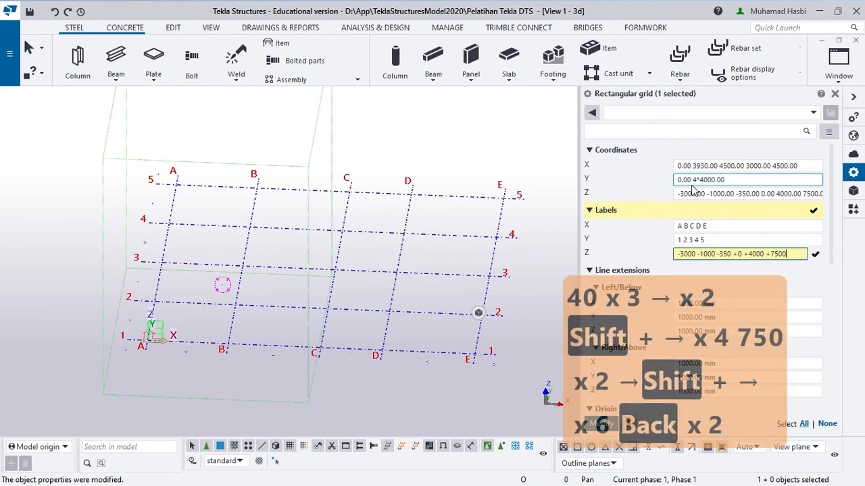
pyautogui.press('Return')
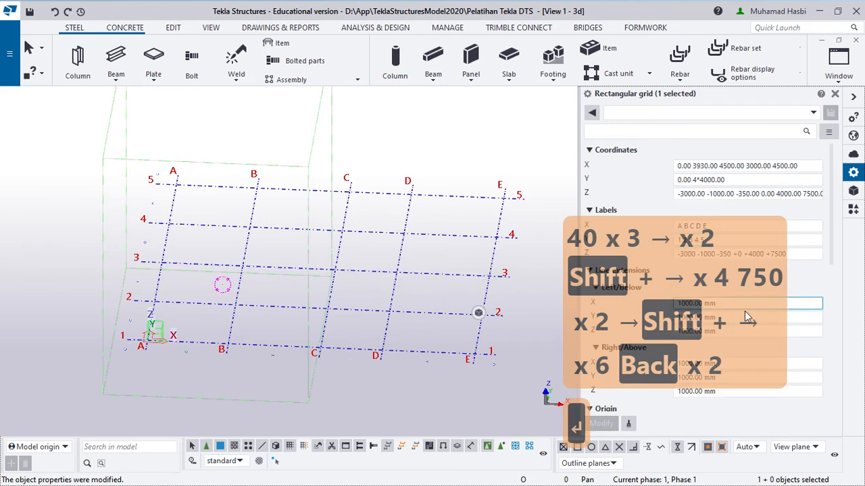
# - Deselect the grid, close its properties and examine how the work area box covers the grid in the 3D view
pyautogui.click(450, 421)
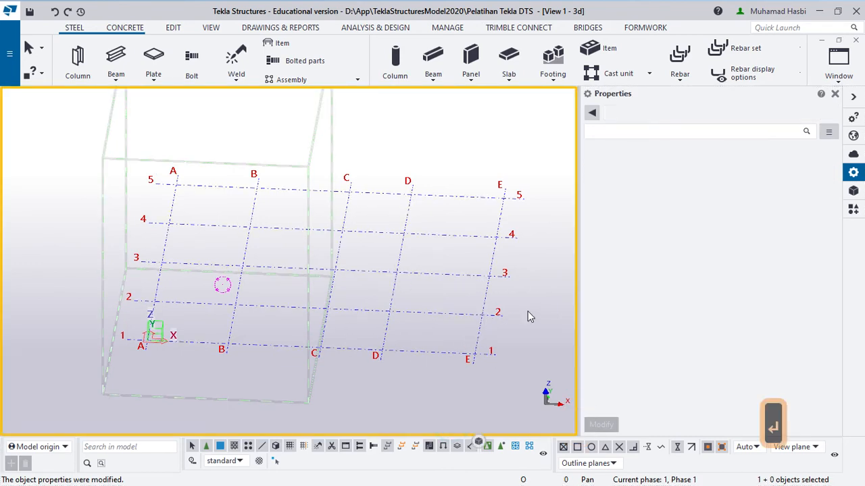
pyautogui.scroll(-2, 350, 275)
pyautogui.moveTo(386, 248); pyautogui.dragTo(225, 251, button='middle')
pyautogui.scroll(2, 388, 292)
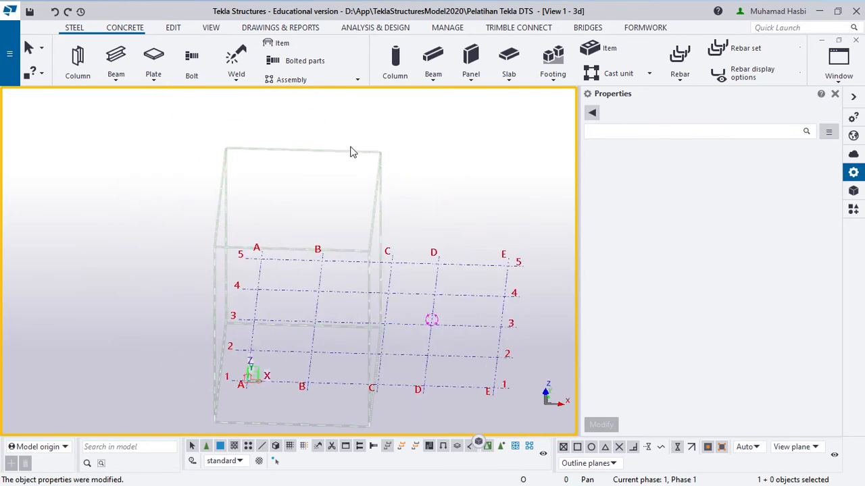
pyautogui.keyDown('ctrl'); pyautogui.moveTo(379, 238); pyautogui.dragTo(354, 200, button='middle'); pyautogui.keyUp('ctrl')
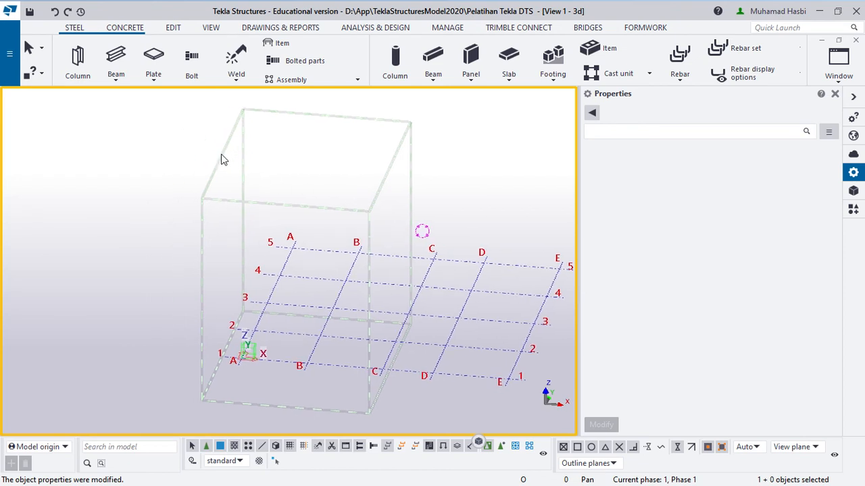
pyautogui.keyDown('ctrl'); pyautogui.moveTo(219, 152); pyautogui.dragTo(456, 209, button='middle'); pyautogui.keyUp('ctrl')
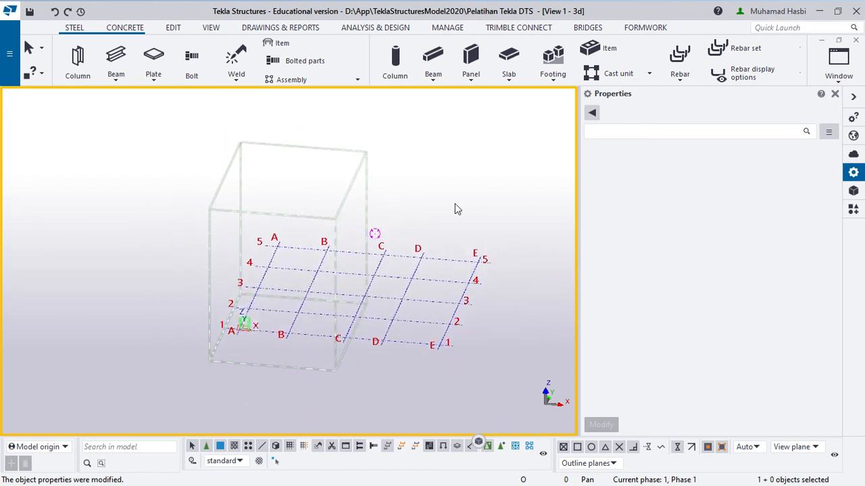
pyautogui.click(835, 94)
pyautogui.scroll(2, 458, 246)
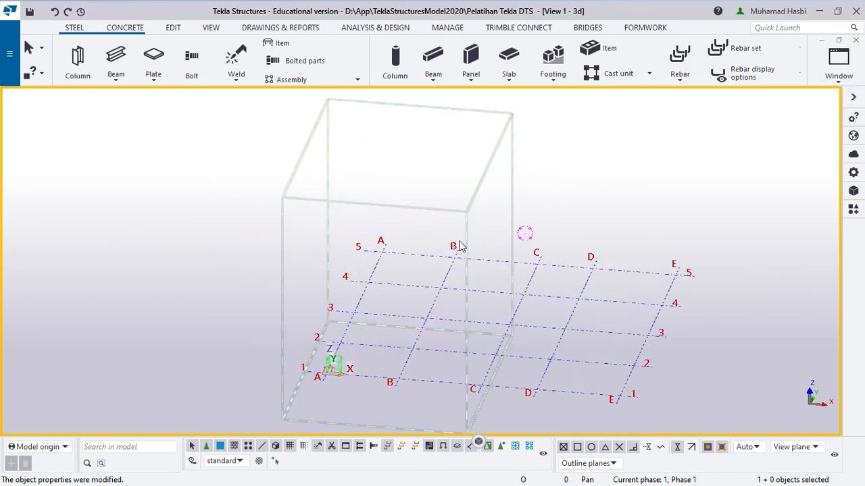
pyautogui.keyDown('ctrl'); pyautogui.moveTo(464, 250); pyautogui.dragTo(454, 297, button='middle'); pyautogui.keyUp('ctrl')
pyautogui.scroll(5, 449, 299)
pyautogui.keyDown('ctrl'); pyautogui.moveTo(365, 289); pyautogui.dragTo(543, 199, button='middle'); pyautogui.keyUp('ctrl')
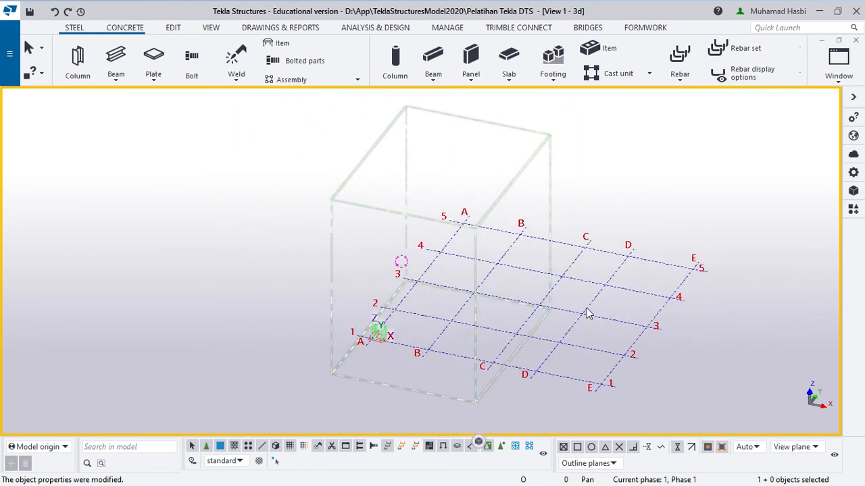
pyautogui.scroll(3, 368, 144)
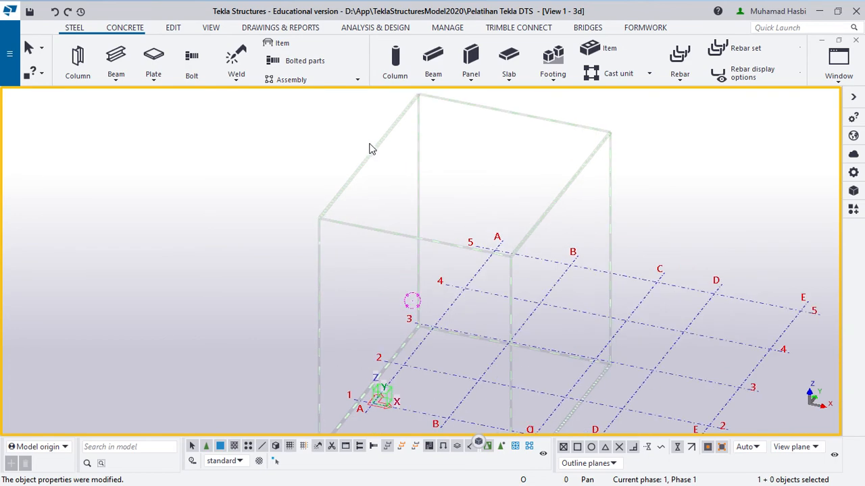
pyautogui.scroll(-3, 447, 172)
pyautogui.moveTo(528, 139); pyautogui.dragTo(463, 145, button='middle')
pyautogui.scroll(2, 486, 145)
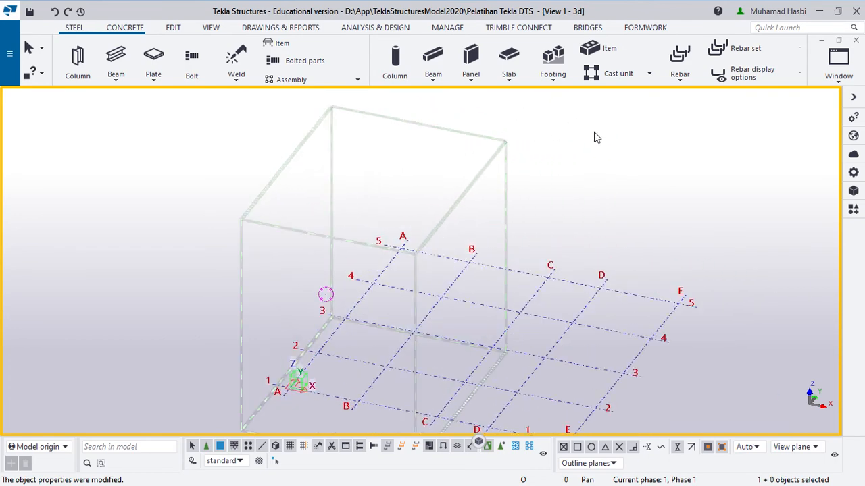
# - Fit the work area to the entire model so it encloses the whole grid
pyautogui.click(610, 113)
pyautogui.rightClick(552, 146)
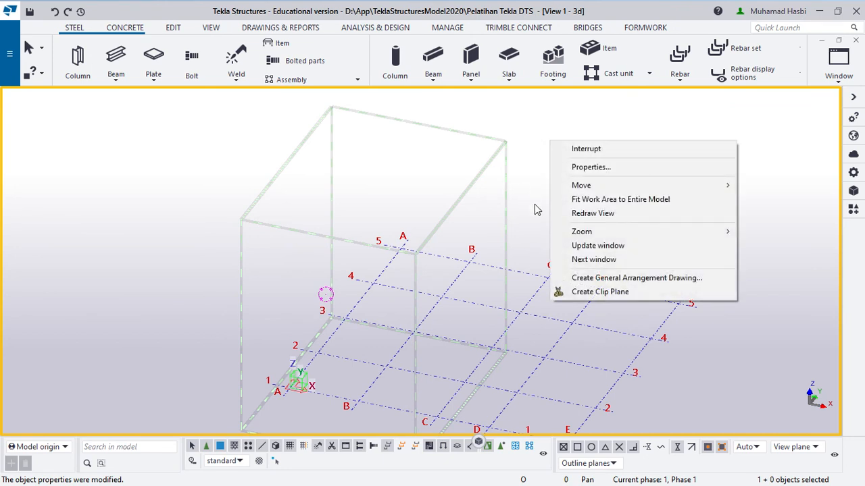
pyautogui.click(615, 202)
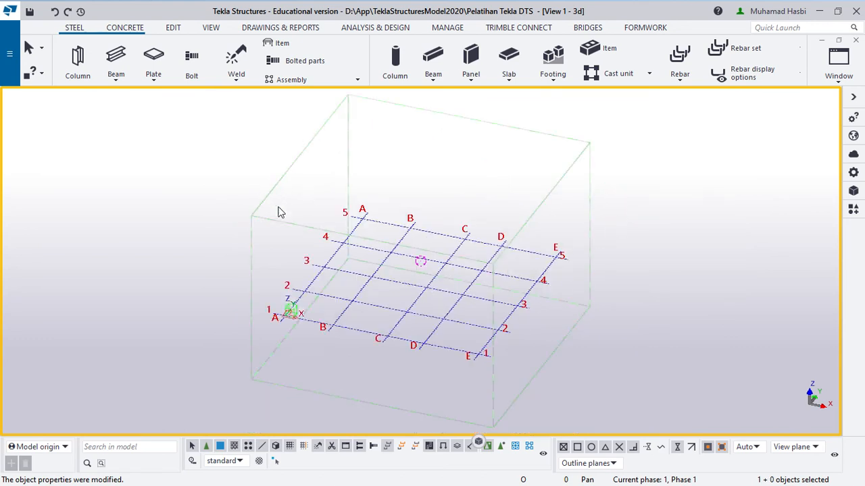
# - Reopen the grid's properties and review its coordinates and labels against the grid in the 3D view
pyautogui.scroll(1, 264, 231)
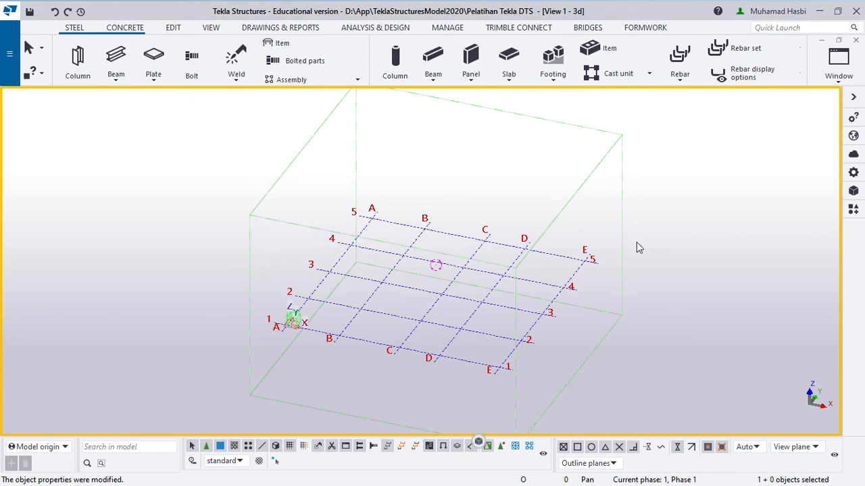
pyautogui.scroll(3, 477, 342)
pyautogui.scroll(-3, 476, 342)
pyautogui.moveTo(464, 333)
pyautogui.keyDown('ctrl'); pyautogui.mouseDown(button='middle')
pyautogui.moveTo(428, 274)
pyautogui.moveTo(464, 333)
pyautogui.moveTo(481, 334)
pyautogui.mouseUp(button='middle'); pyautogui.keyUp('ctrl')
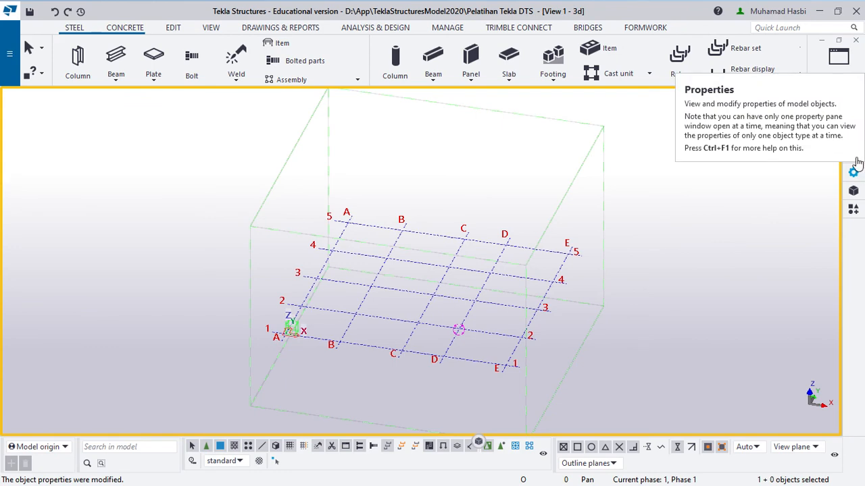
pyautogui.doubleClick(438, 291)
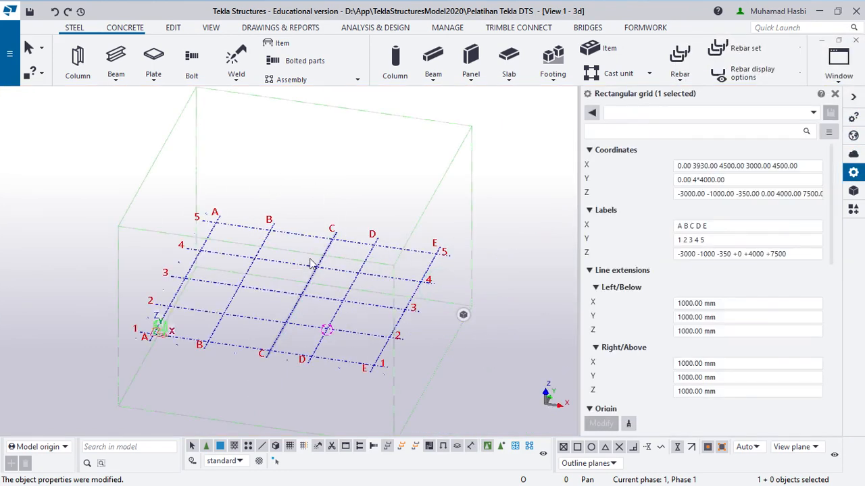
pyautogui.scroll(4, 159, 334)
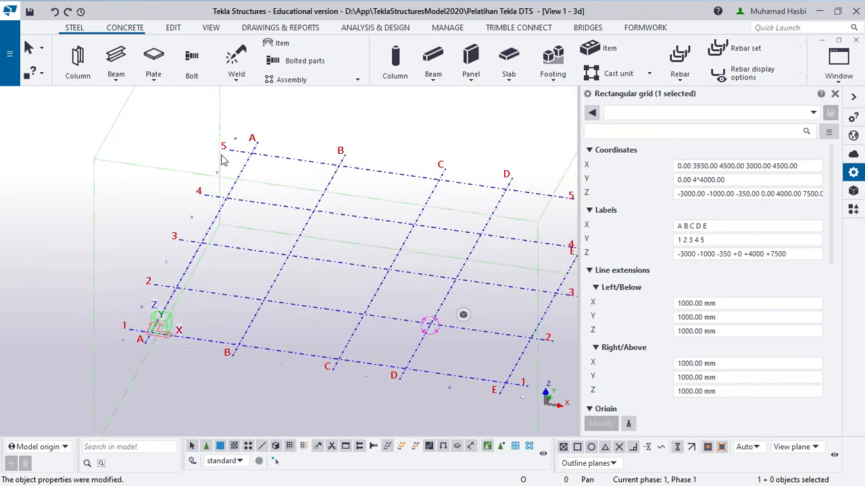
pyautogui.scroll(-3, 332, 246)
pyautogui.scroll(-1, 404, 242)
pyautogui.moveTo(403, 242); pyautogui.dragTo(348, 268, button='middle')
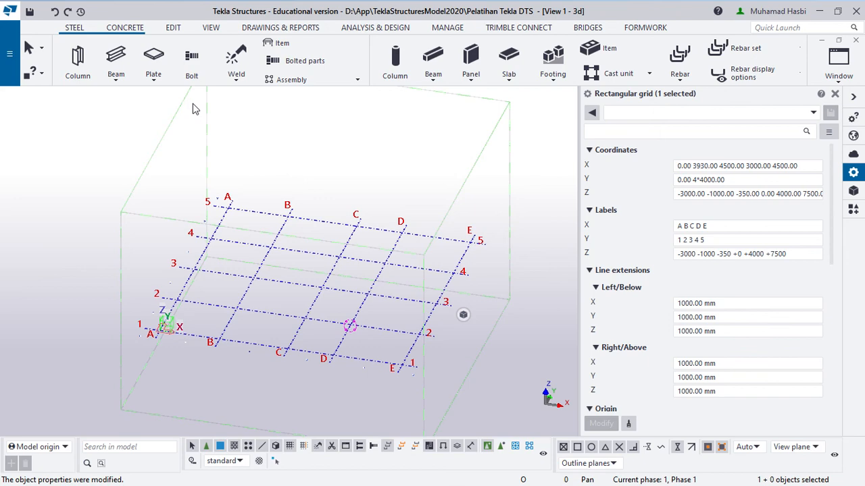
# - Close the grid's properties and check which views are currently open
pyautogui.click(210, 28)
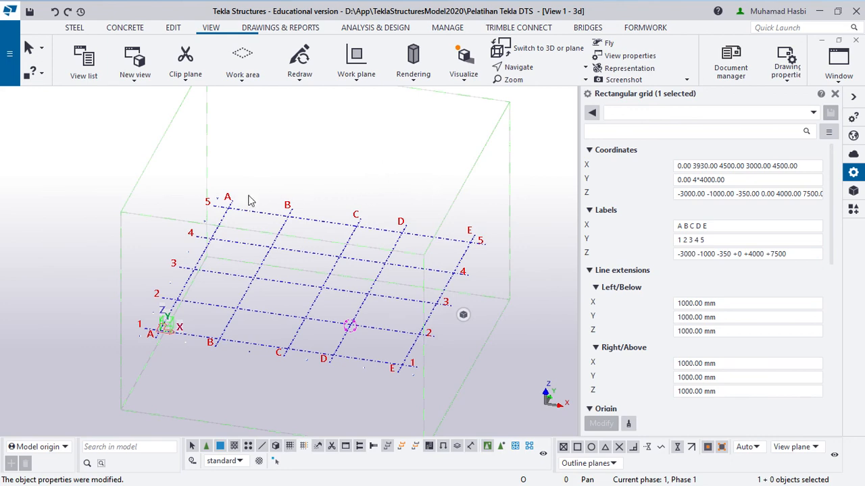
pyautogui.scroll(3, 209, 267)
pyautogui.moveTo(308, 263); pyautogui.dragTo(278, 265, button='middle')
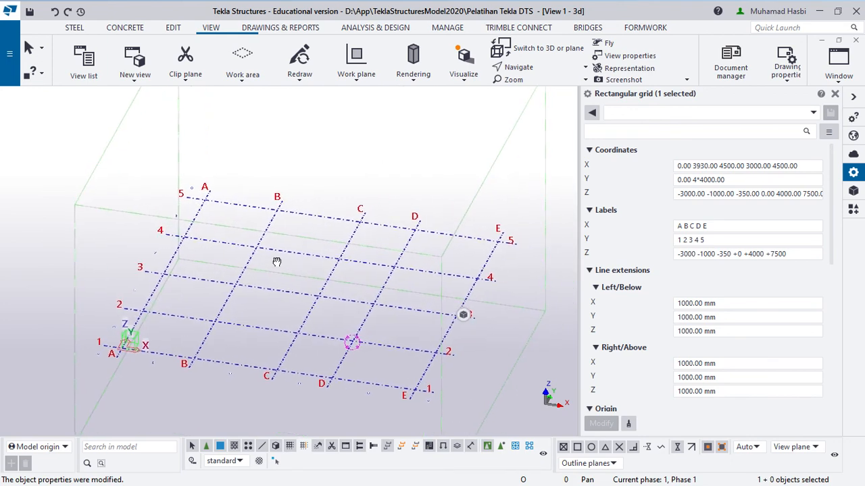
pyautogui.scroll(-1, 399, 192)
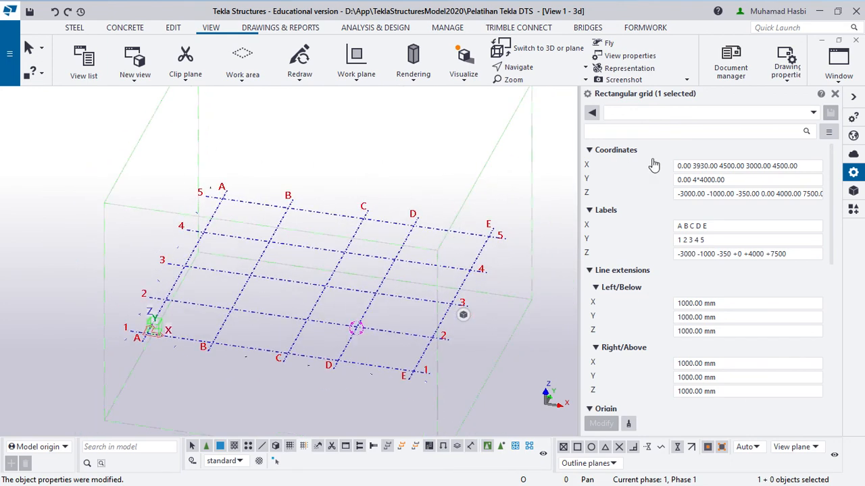
pyautogui.click(834, 94)
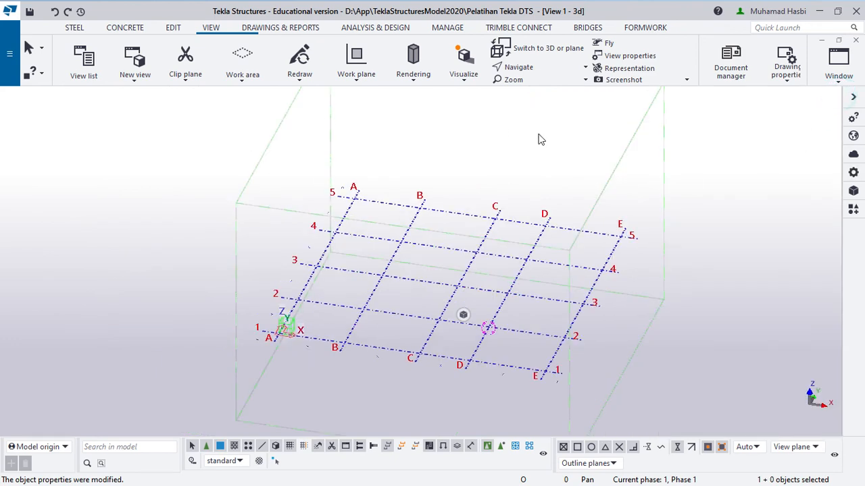
pyautogui.scroll(-1, 544, 166)
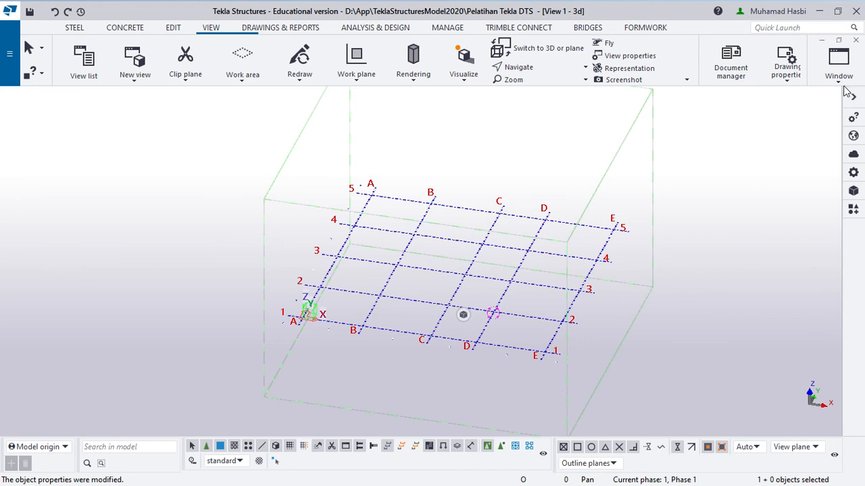
pyautogui.click(838, 66)
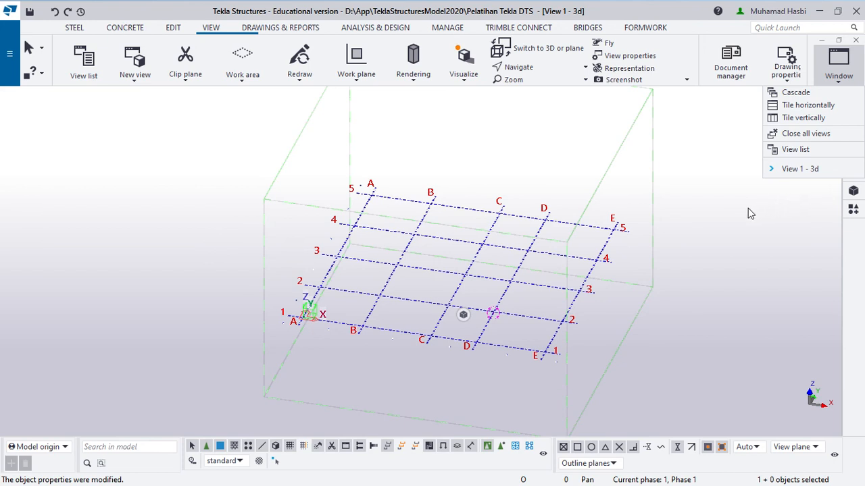
pyautogui.click(659, 207)
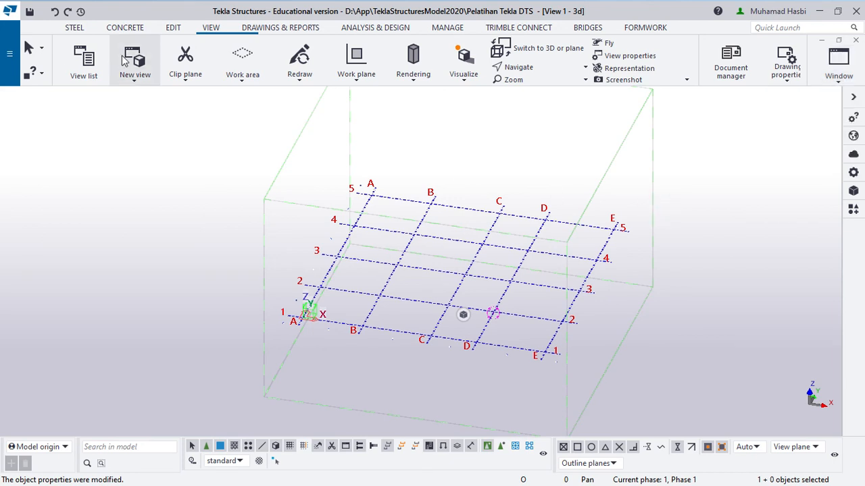
# - Create views along all rectangular grid lines with the standard settings, using prefix Plan for XY and Grid for ZY and XZ
pyautogui.click(209, 34)
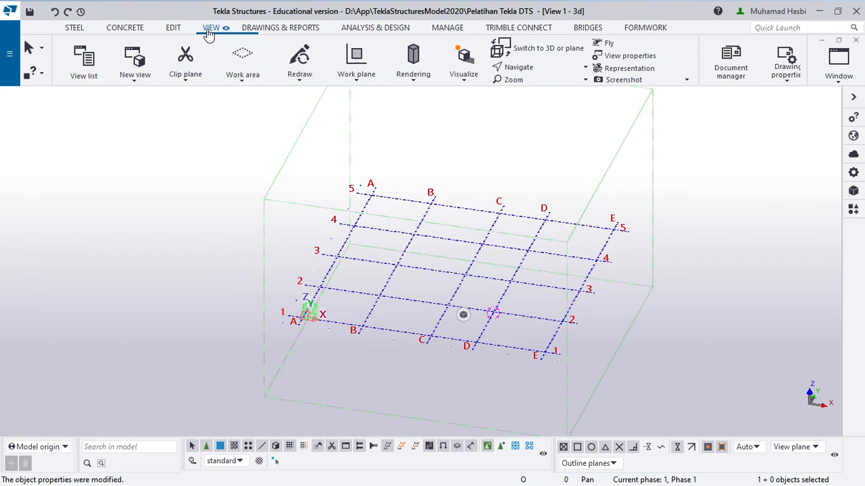
pyautogui.click(130, 77)
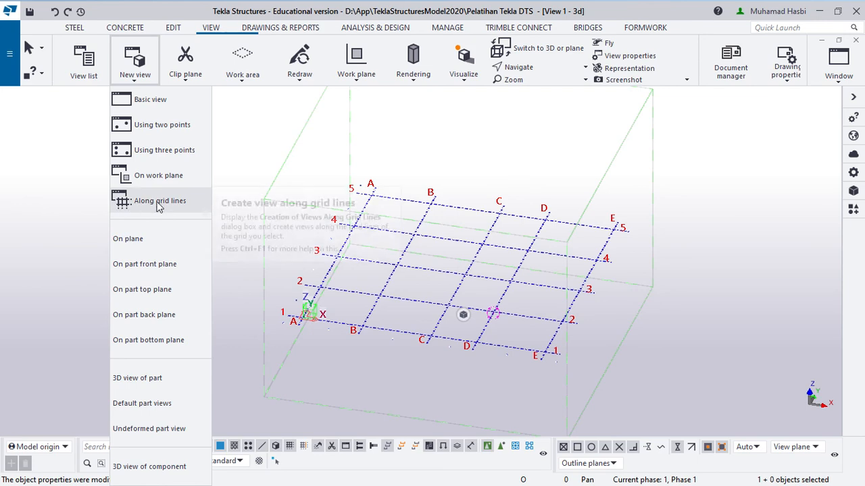
pyautogui.click(183, 203)
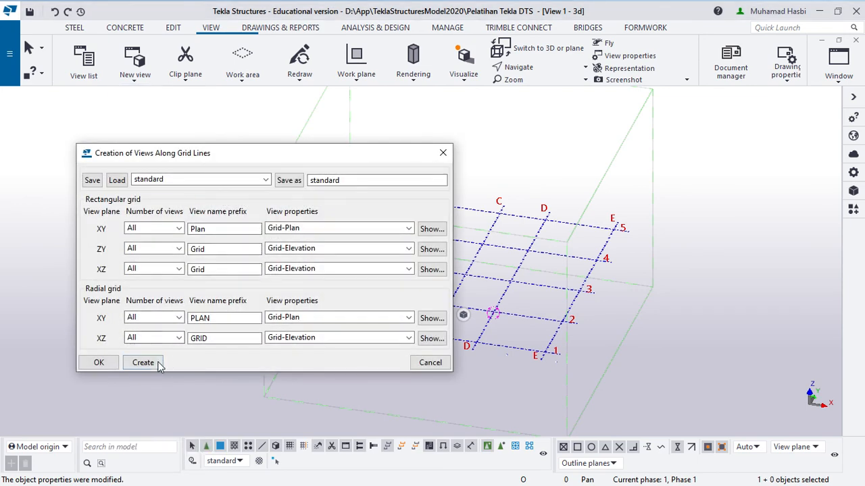
pyautogui.click(142, 363)
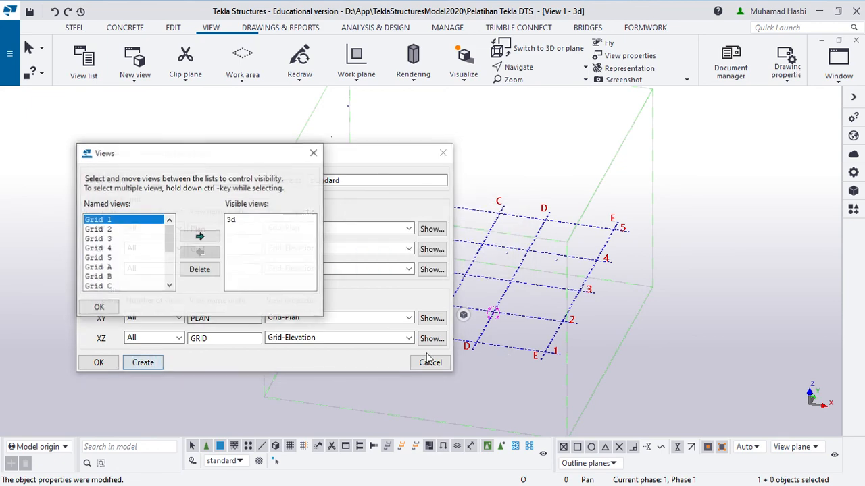
pyautogui.click(443, 152)
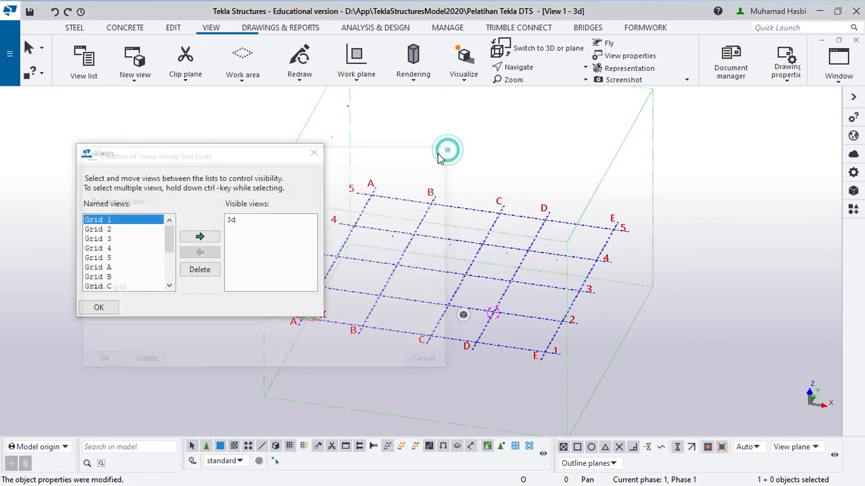
# - Make the Grid 1 view visible and examine its elevation levels from -3000 to +7500
pyautogui.moveTo(237, 163); pyautogui.dragTo(237, 138)
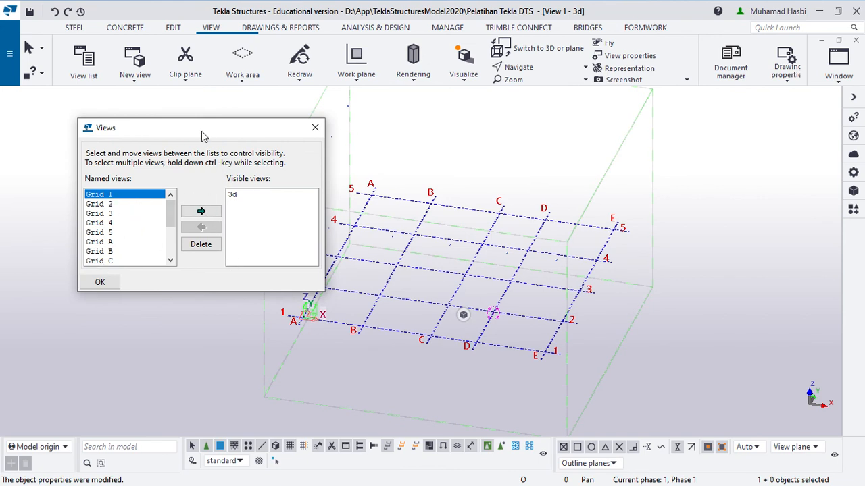
pyautogui.moveTo(201, 136); pyautogui.dragTo(150, 122)
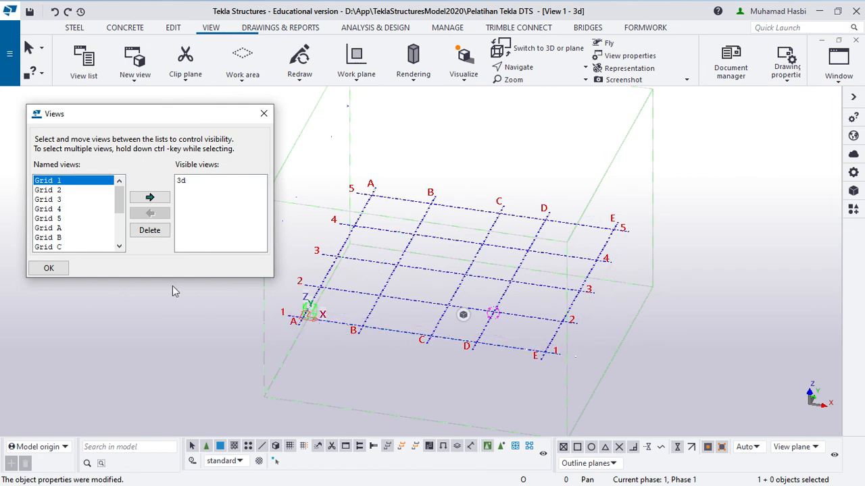
pyautogui.click(160, 198)
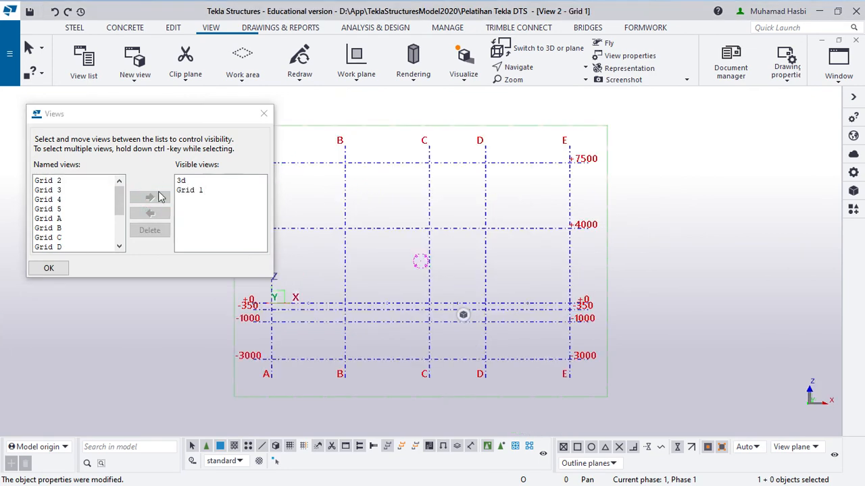
pyautogui.click(48, 268)
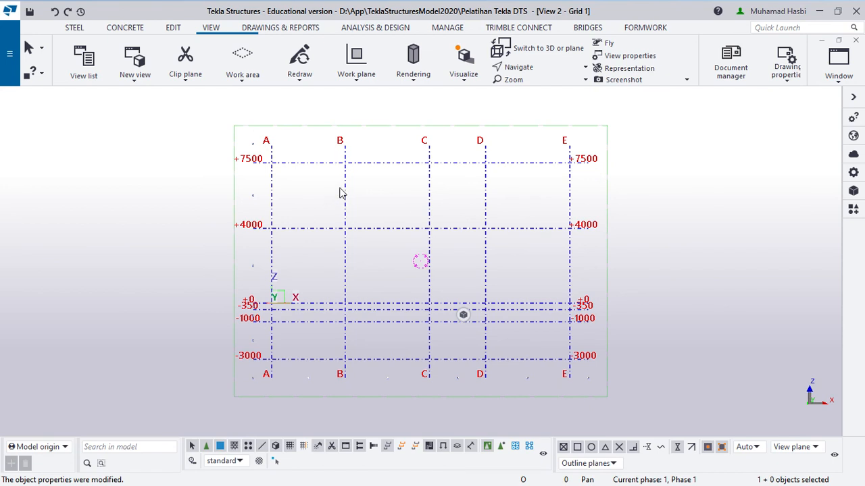
pyautogui.scroll(2, 330, 196)
pyautogui.moveTo(491, 217); pyautogui.dragTo(451, 204, button='middle')
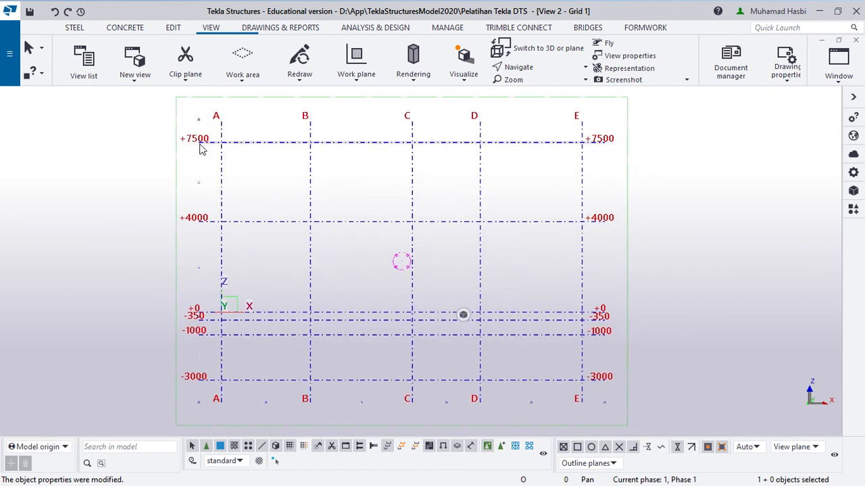
pyautogui.scroll(1, 206, 145)
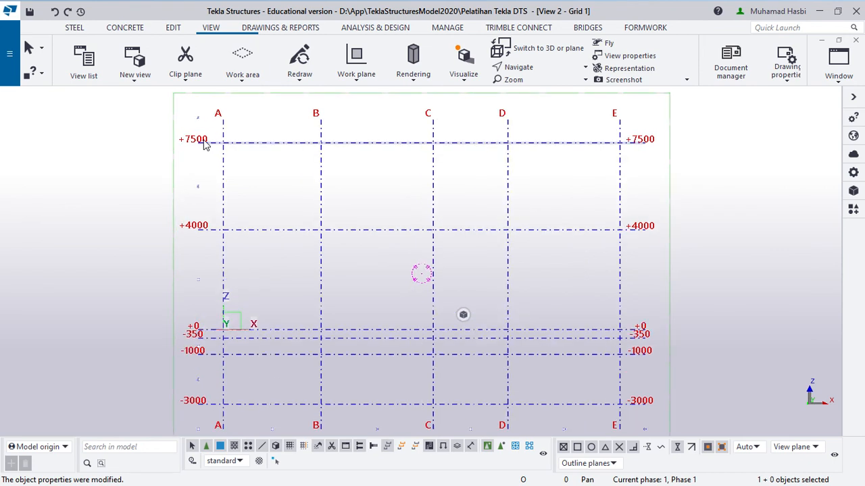
pyautogui.scroll(-1, 206, 148)
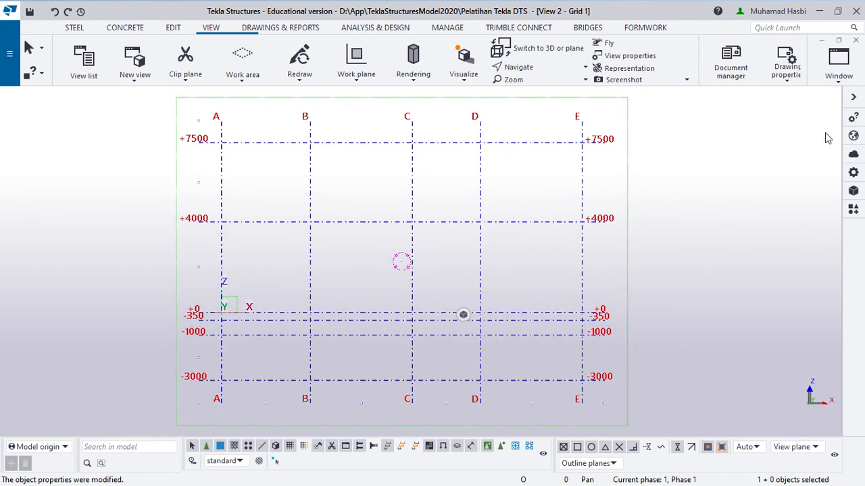
# - Check the open views and switch from the Grid 1 elevation to View 1 - 3d
pyautogui.click(838, 71)
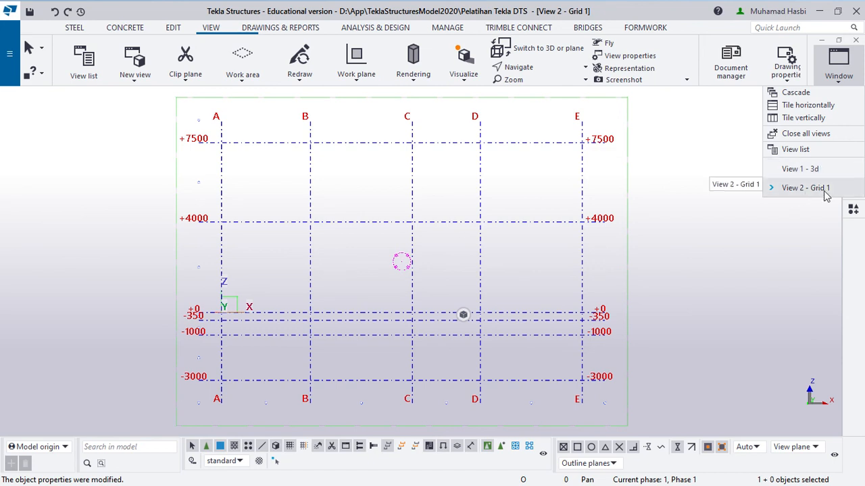
pyautogui.click(717, 269)
pyautogui.scroll(-1, 669, 285)
pyautogui.click(837, 62)
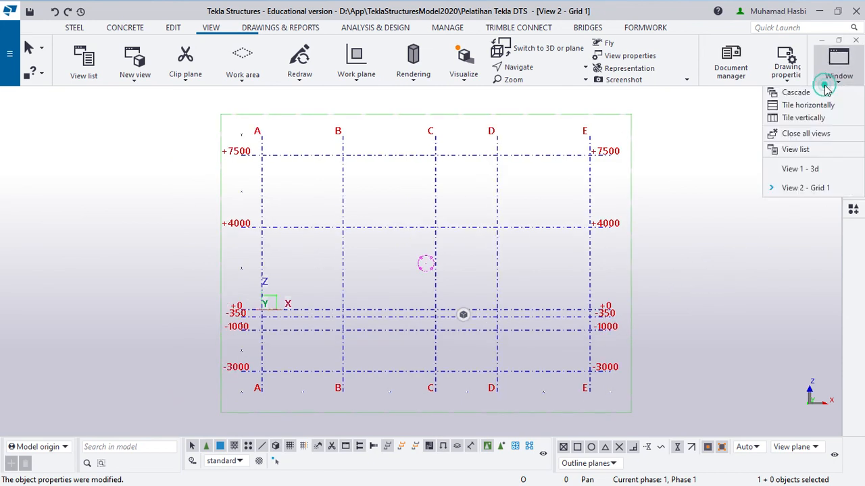
pyautogui.click(797, 166)
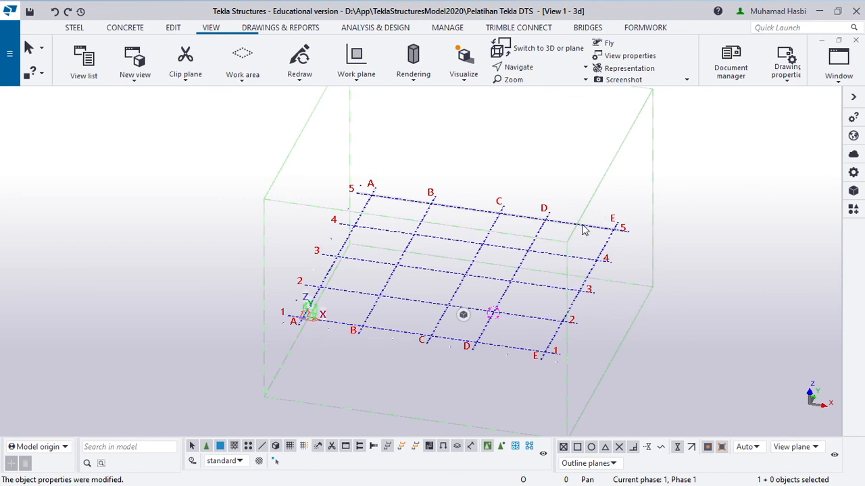
# - Examine the grid lines, their labels and the work area box in the 3D view
pyautogui.moveTo(589, 232); pyautogui.dragTo(535, 249, button='middle')
pyautogui.scroll(1, 407, 290)
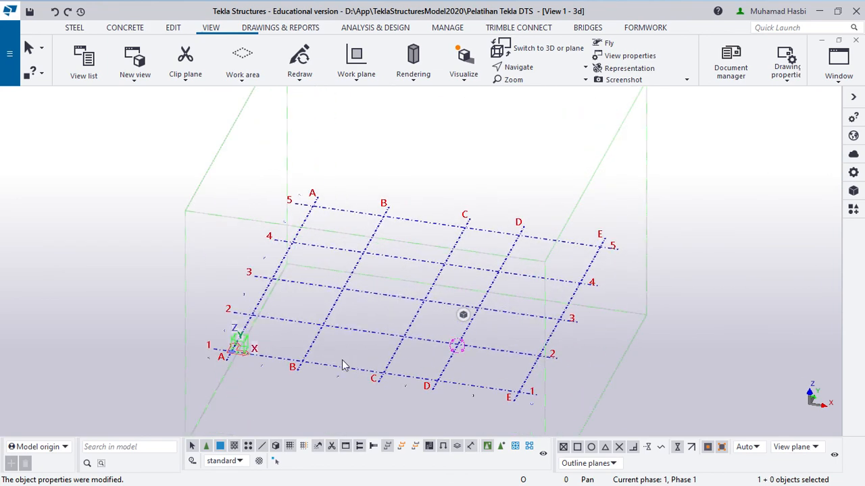
pyautogui.scroll(4, 317, 363)
pyautogui.scroll(2, 315, 361)
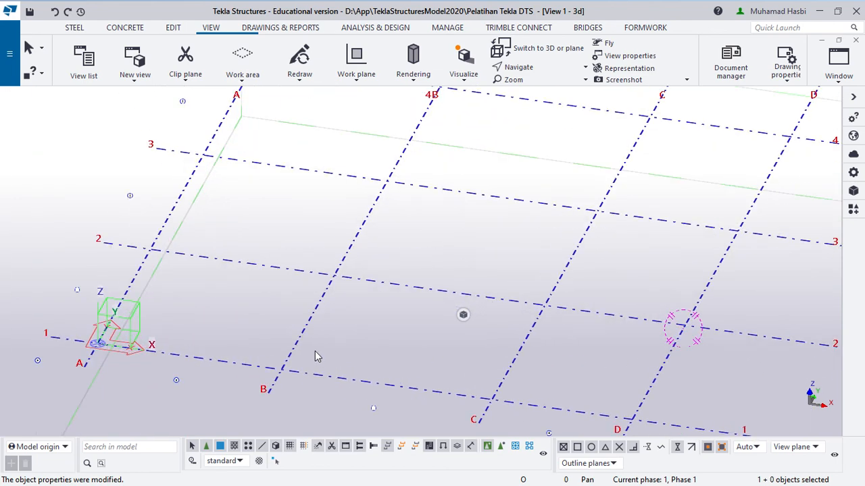
pyautogui.scroll(-5, 315, 351)
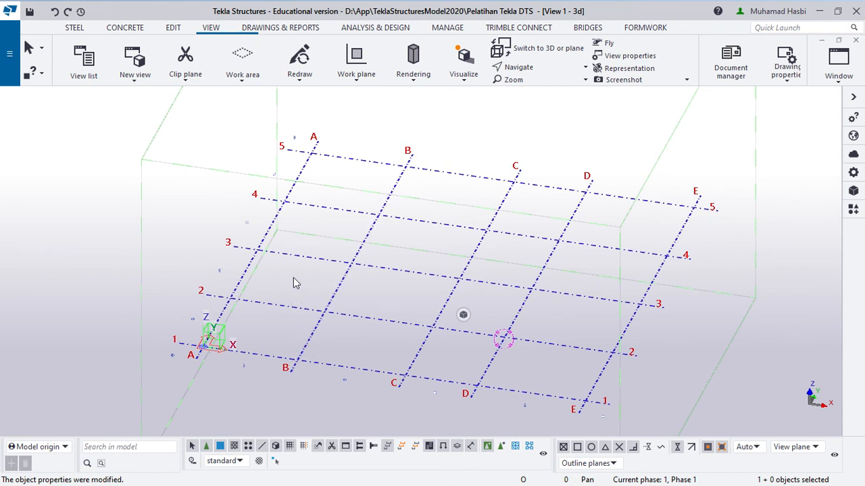
pyautogui.scroll(-2, 337, 289)
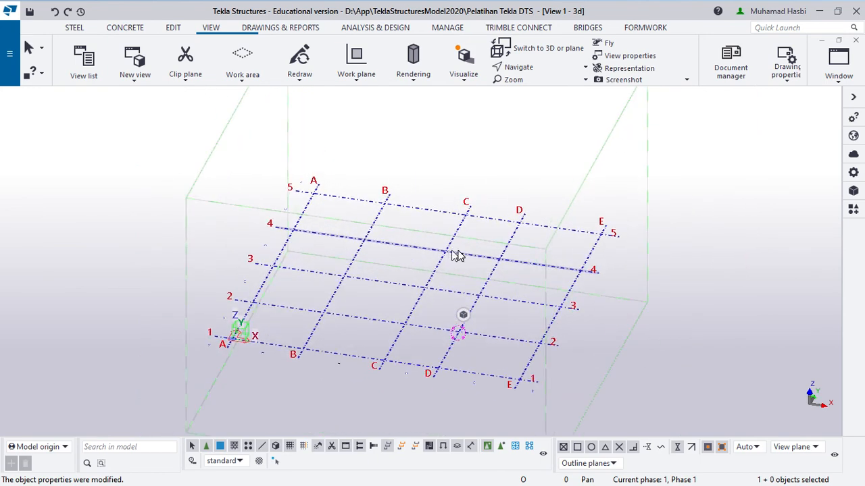
pyautogui.press('super')
pyautogui.press('super')
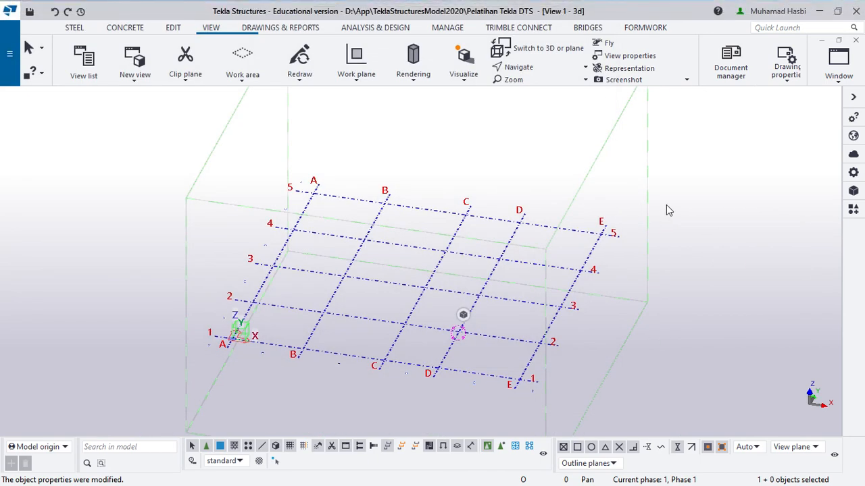